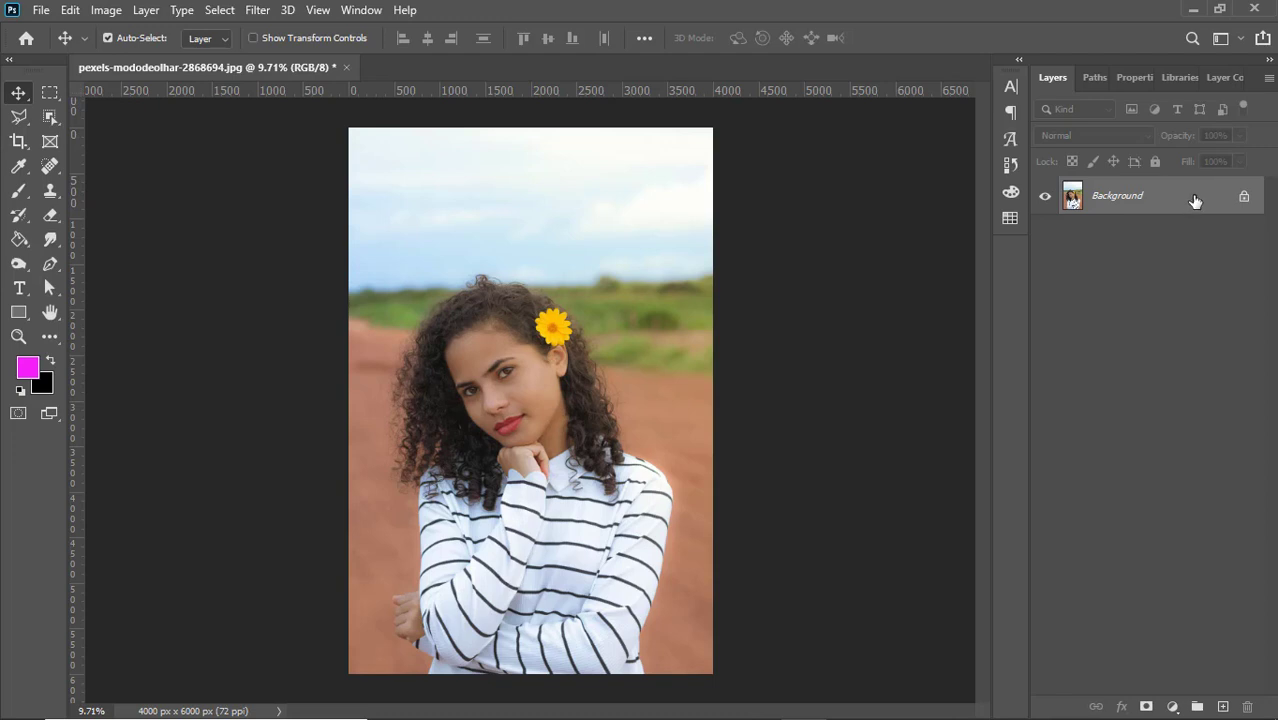
Duplicate the Background layer twice, hide the original Background layer, and select the uppermost copy
drag(1195, 201, 1219, 708)
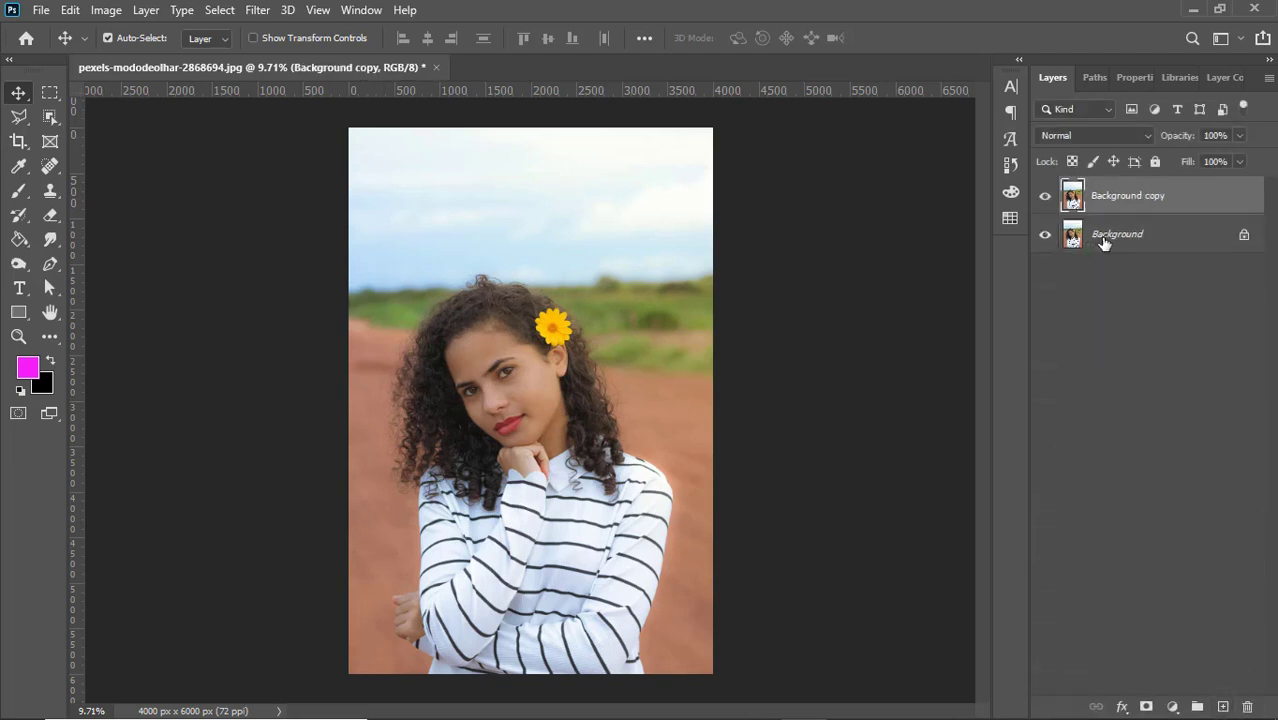
click(1104, 240)
drag(1196, 240, 1222, 705)
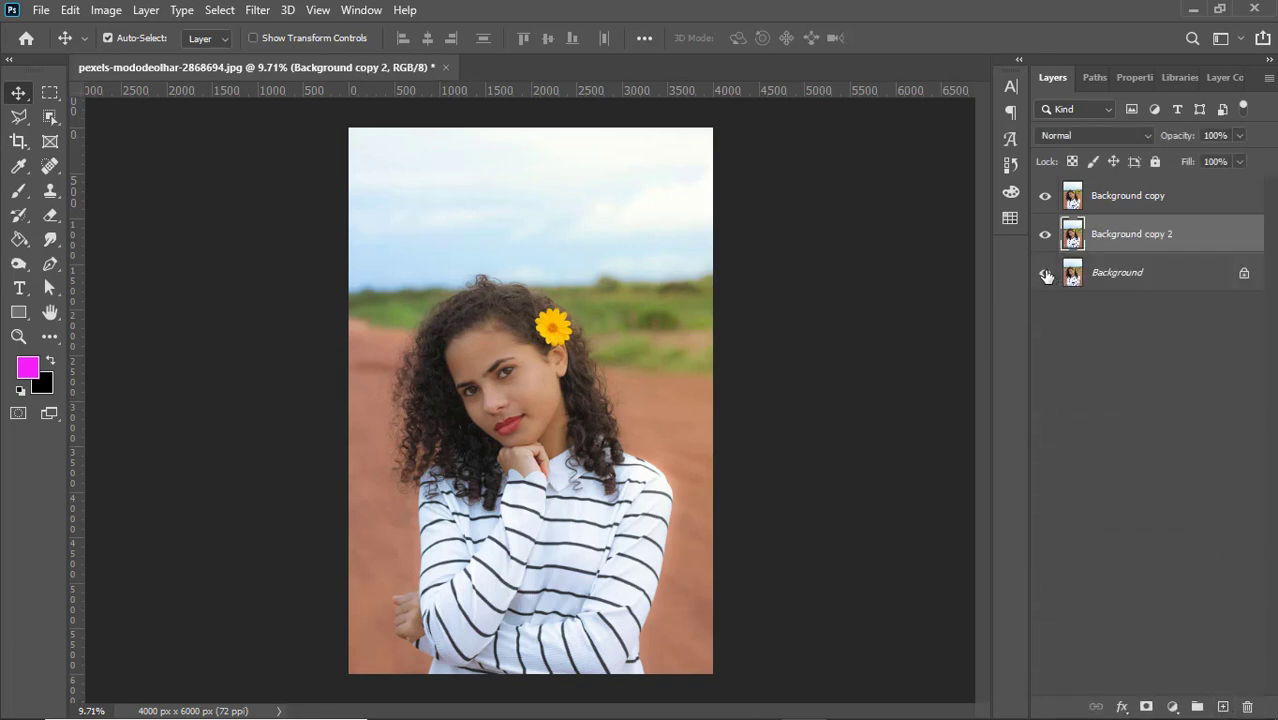
click(1084, 203)
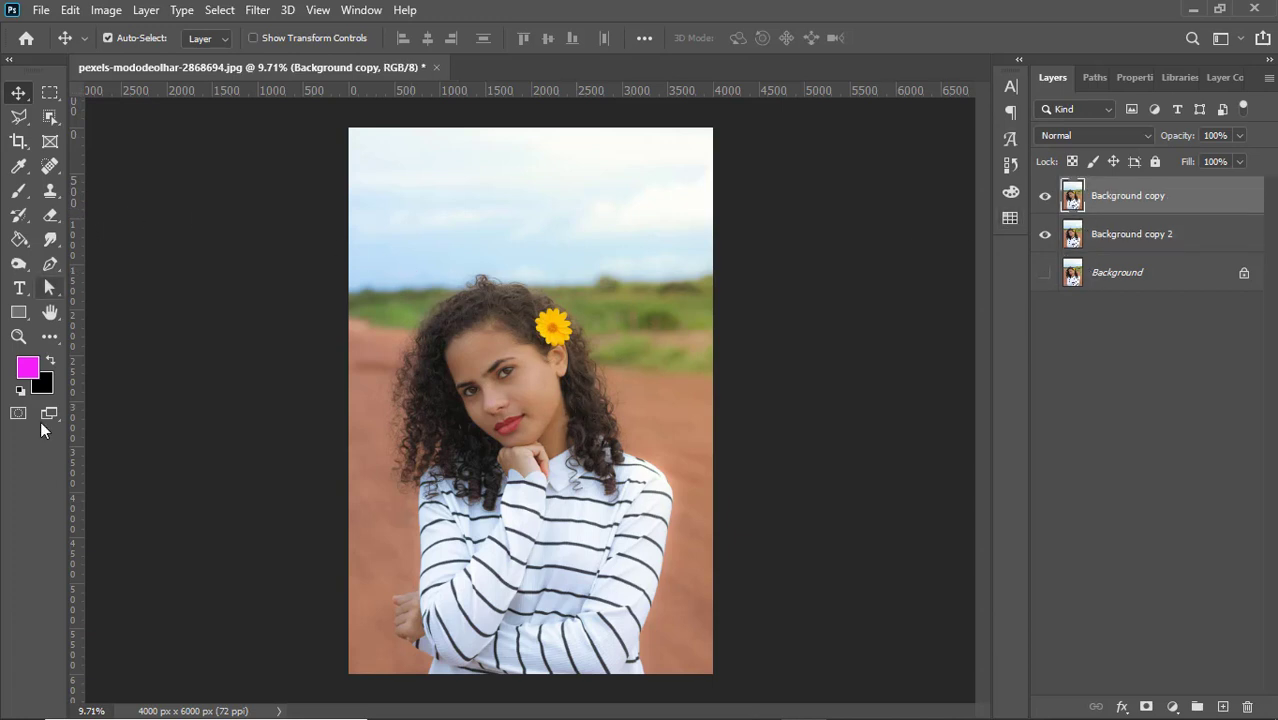
Set the foreground colour to white and leave the background colour picker without changes
click(32, 377)
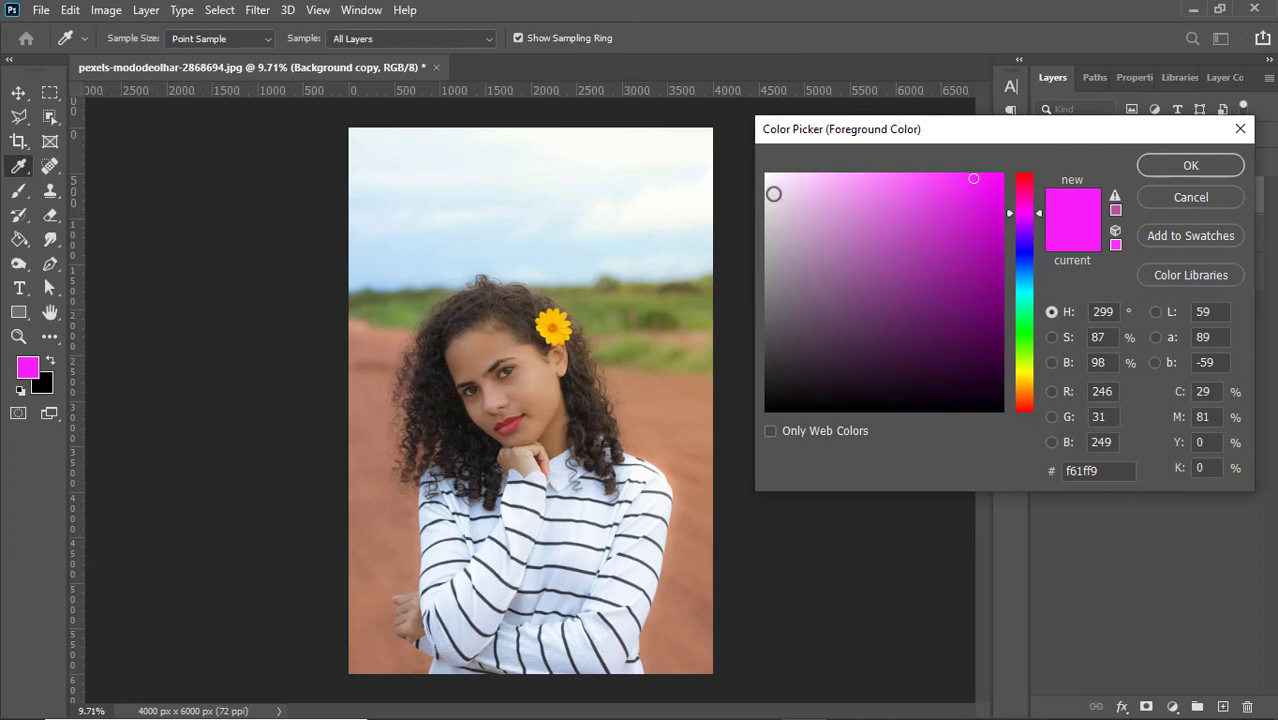
drag(773, 193, 765, 171)
click(1190, 167)
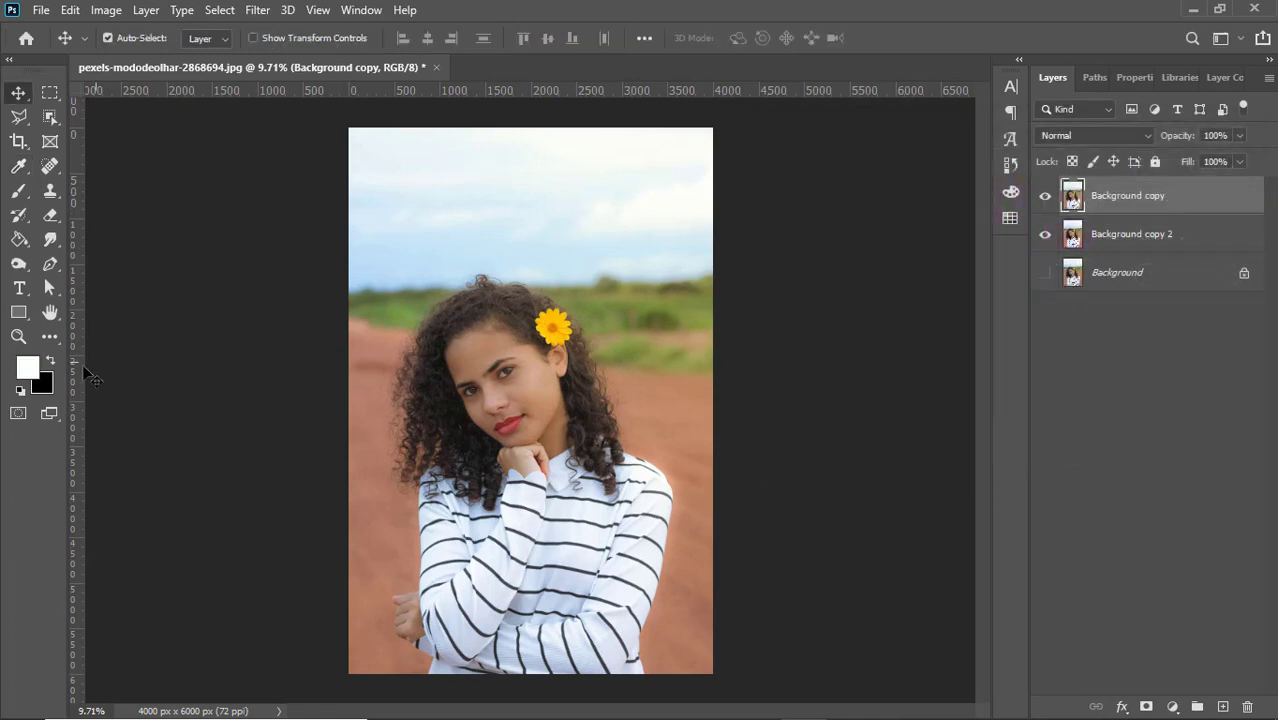
click(45, 384)
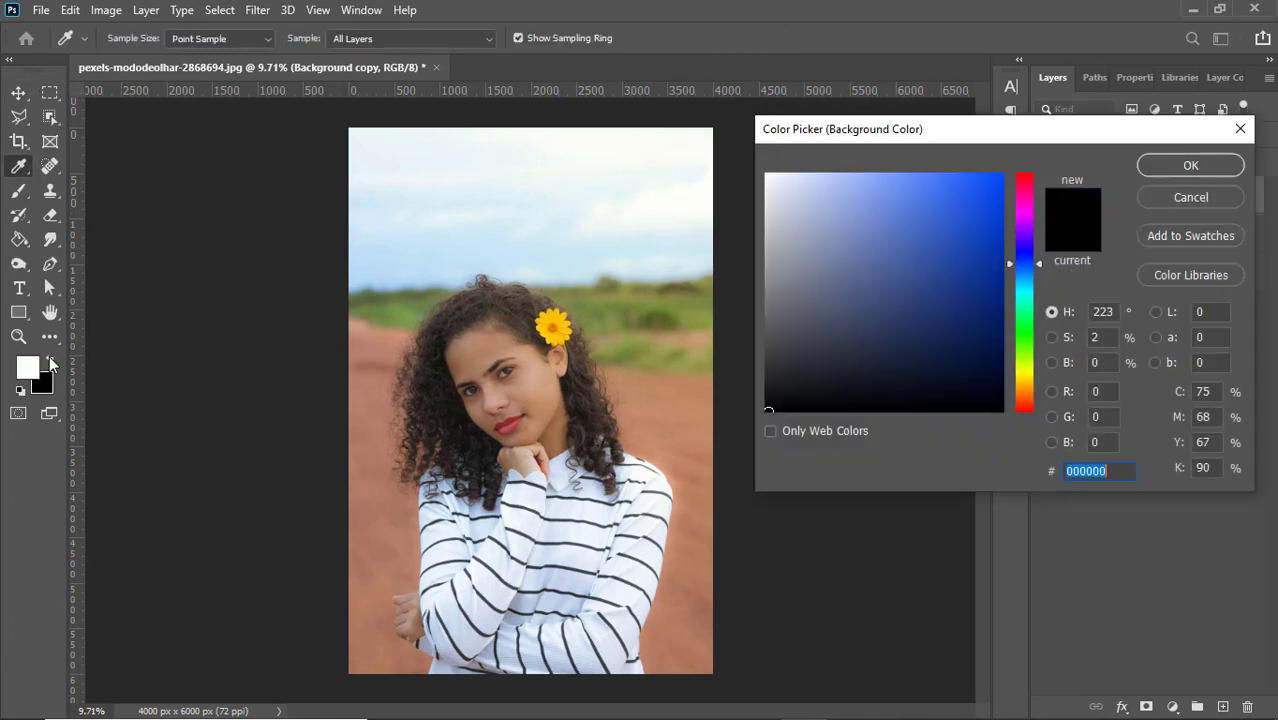
click(1201, 198)
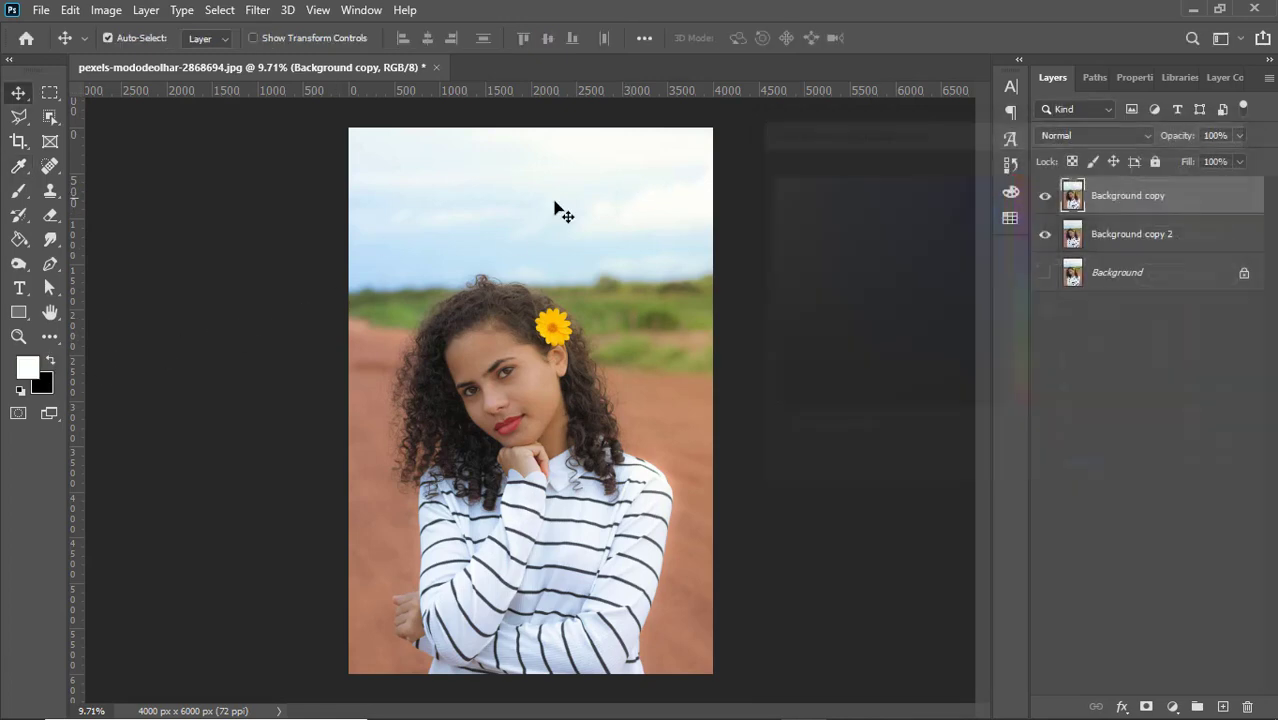
With the Brush tool, enlarge the soft round brush to 300 px and dab white onto the woman's forehead on the Background copy layer
click(19, 193)
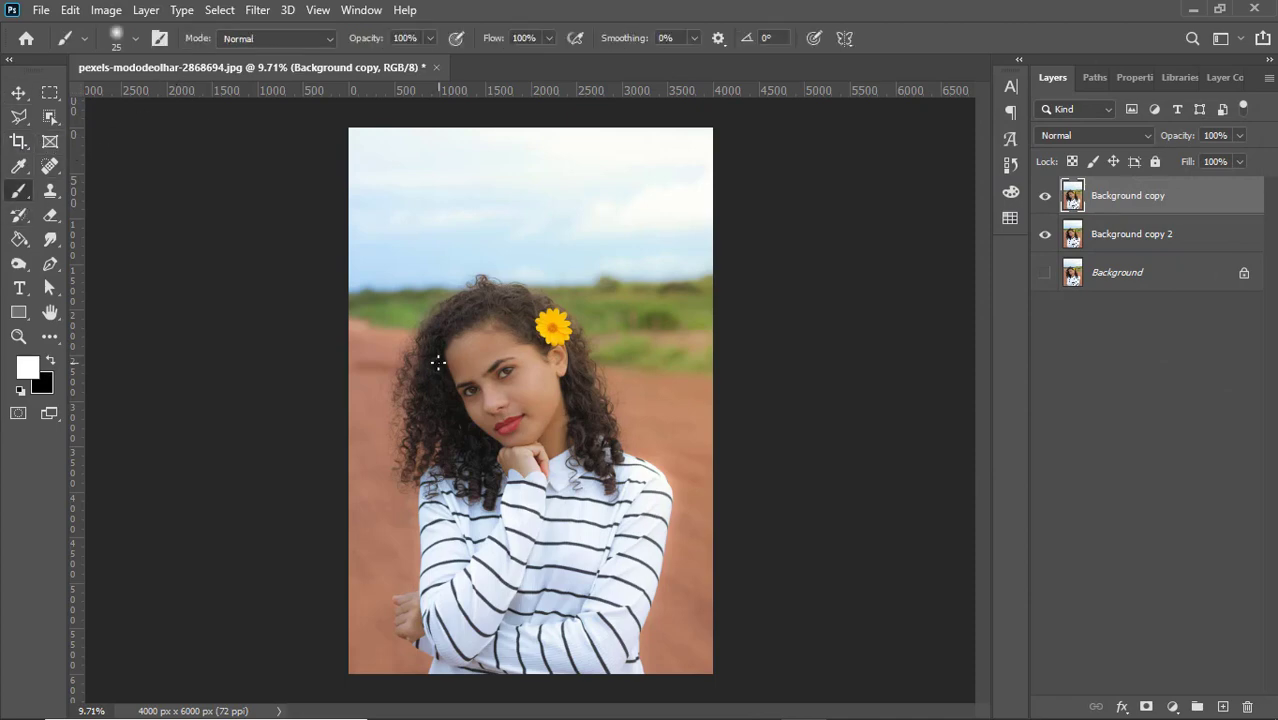
drag(444, 360, 508, 370)
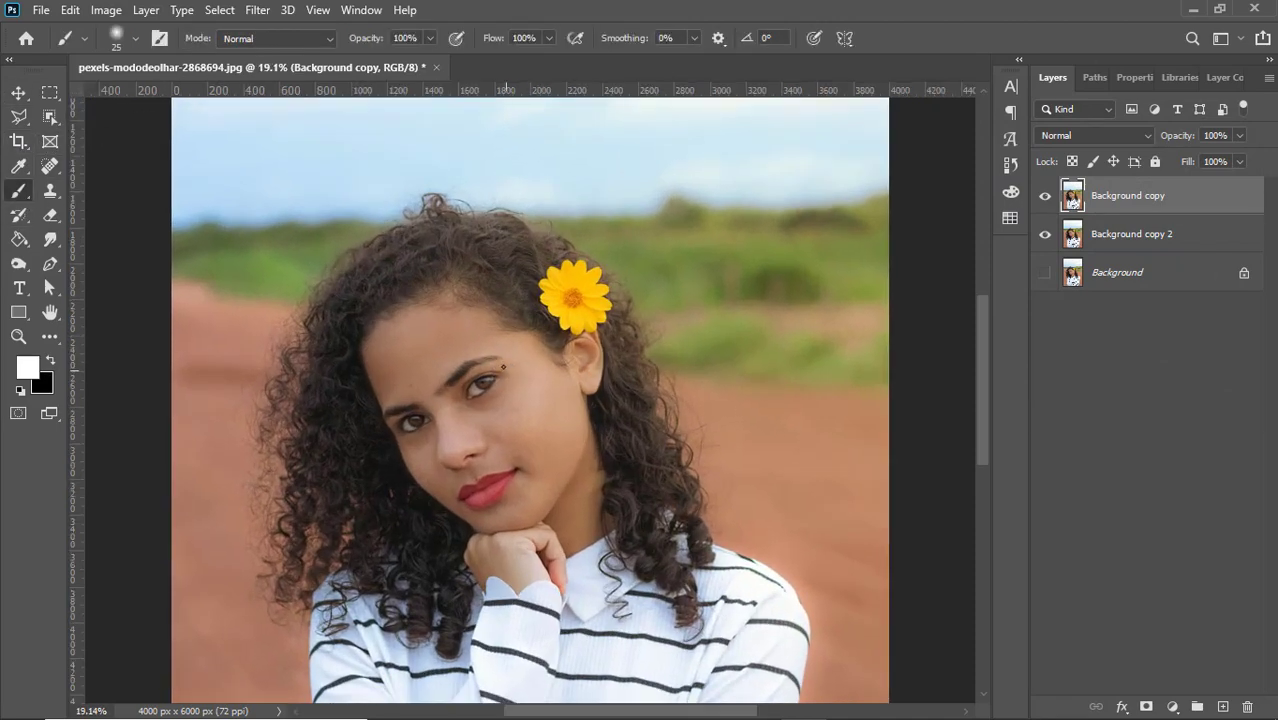
click(137, 38)
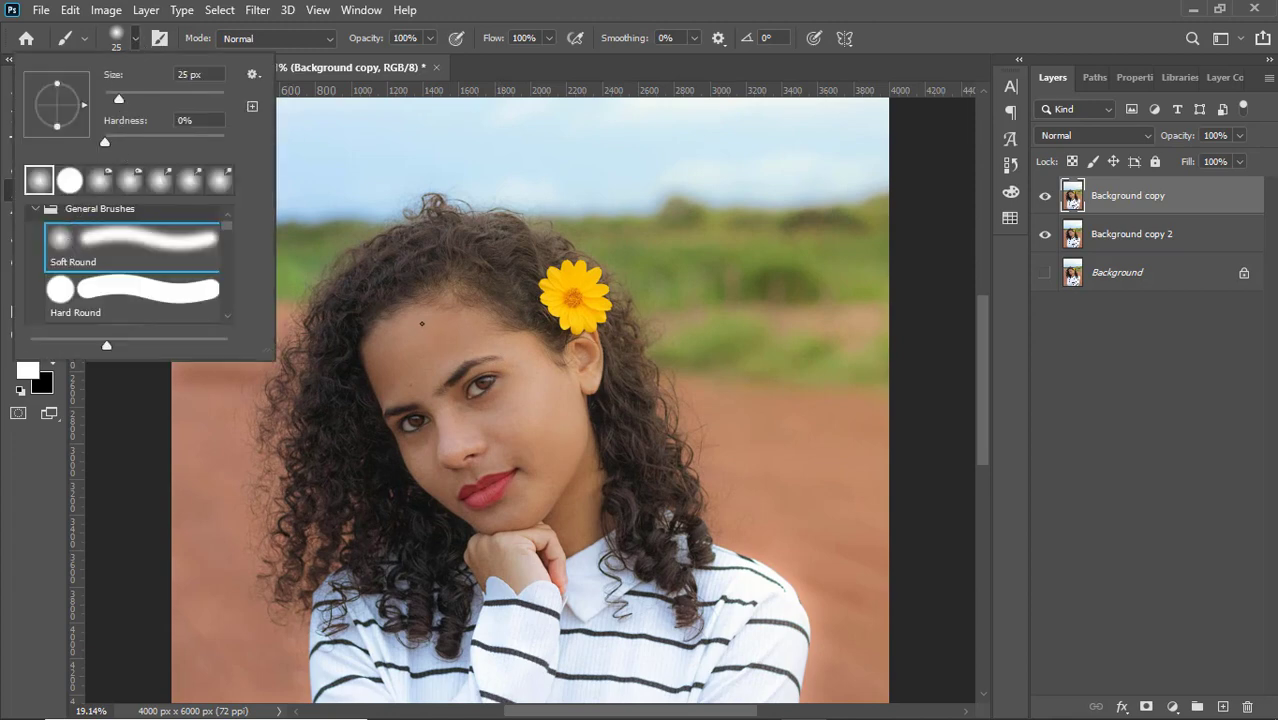
click(422, 323)
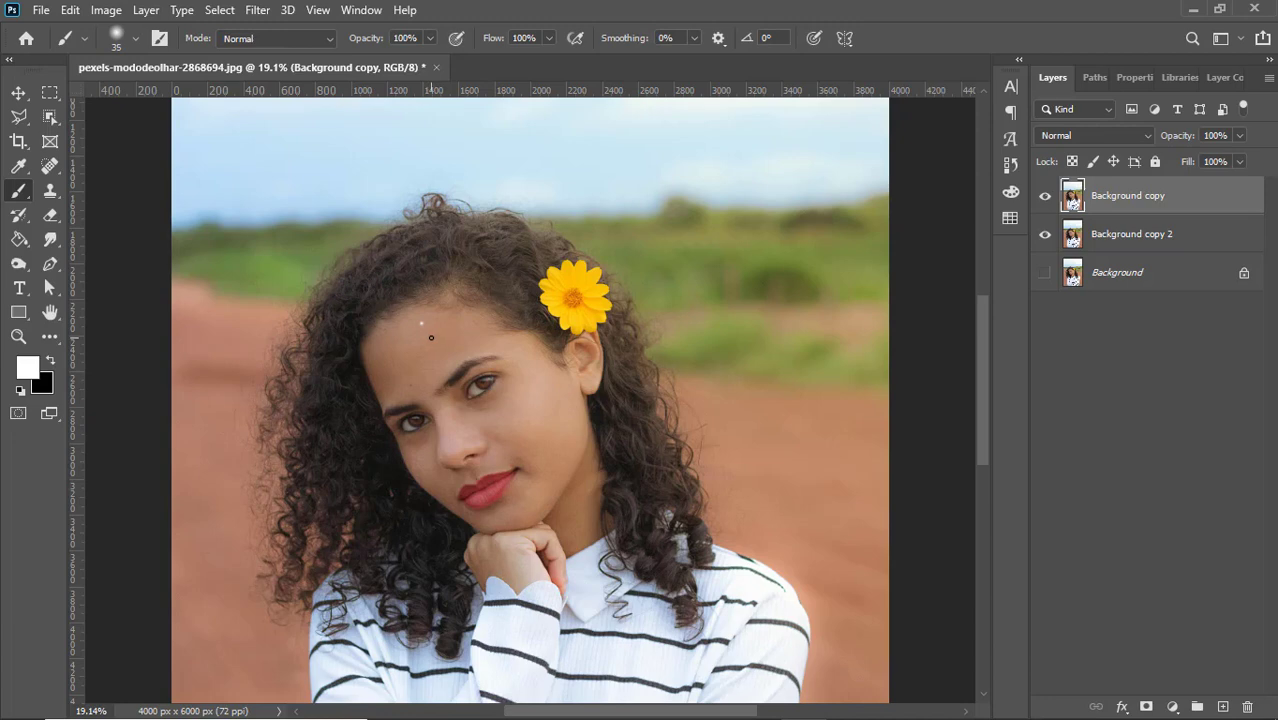
key(bracketright)
key(bracketright)
key(bracketright)
key(bracketright)
key(bracketright)
key(bracketright)
key(bracketright)
key(bracketright)
key(bracketright)
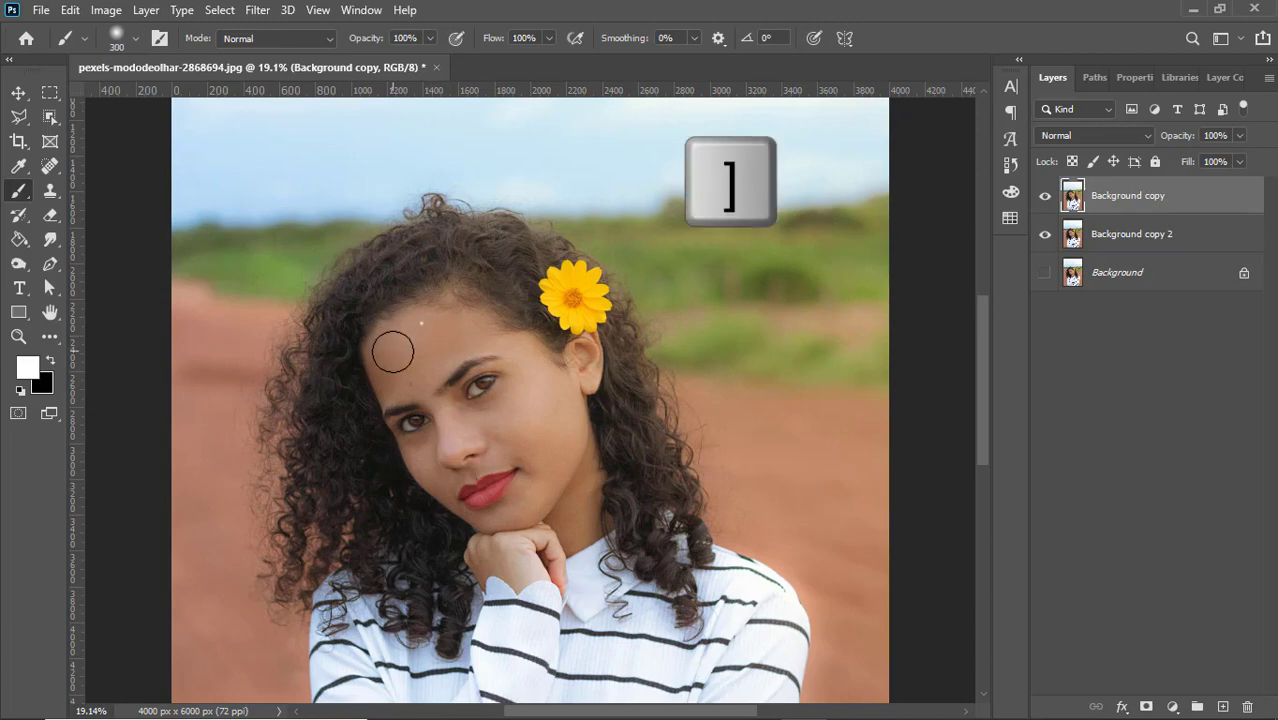
click(392, 347)
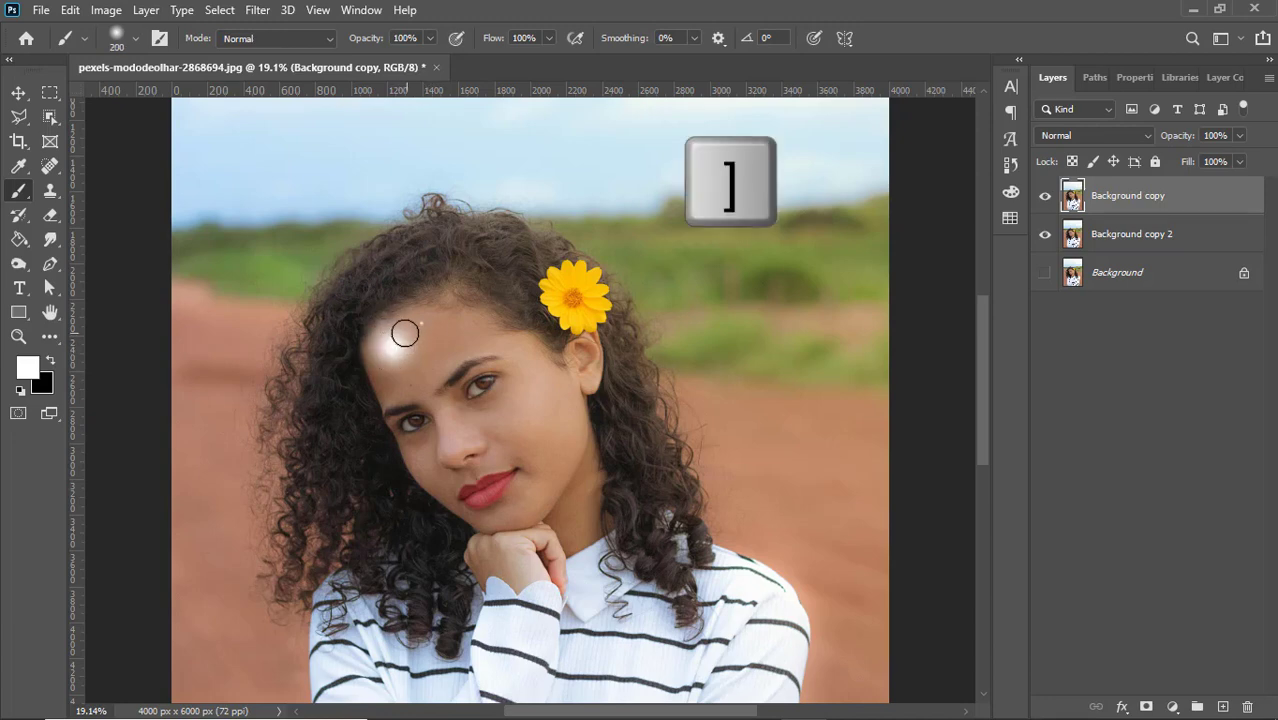
Paint white along the hairline, ear and side of the neck with a 200 px brush, and cover most of the face with a larger one
key(bracketleft)
mouse_move(405, 333)
mouse_down()
mouse_move(451, 299)
mouse_move(530, 344)
mouse_move(555, 378)
mouse_move(542, 377)
mouse_move(566, 381)
mouse_move(588, 337)
mouse_move(592, 378)
mouse_up()
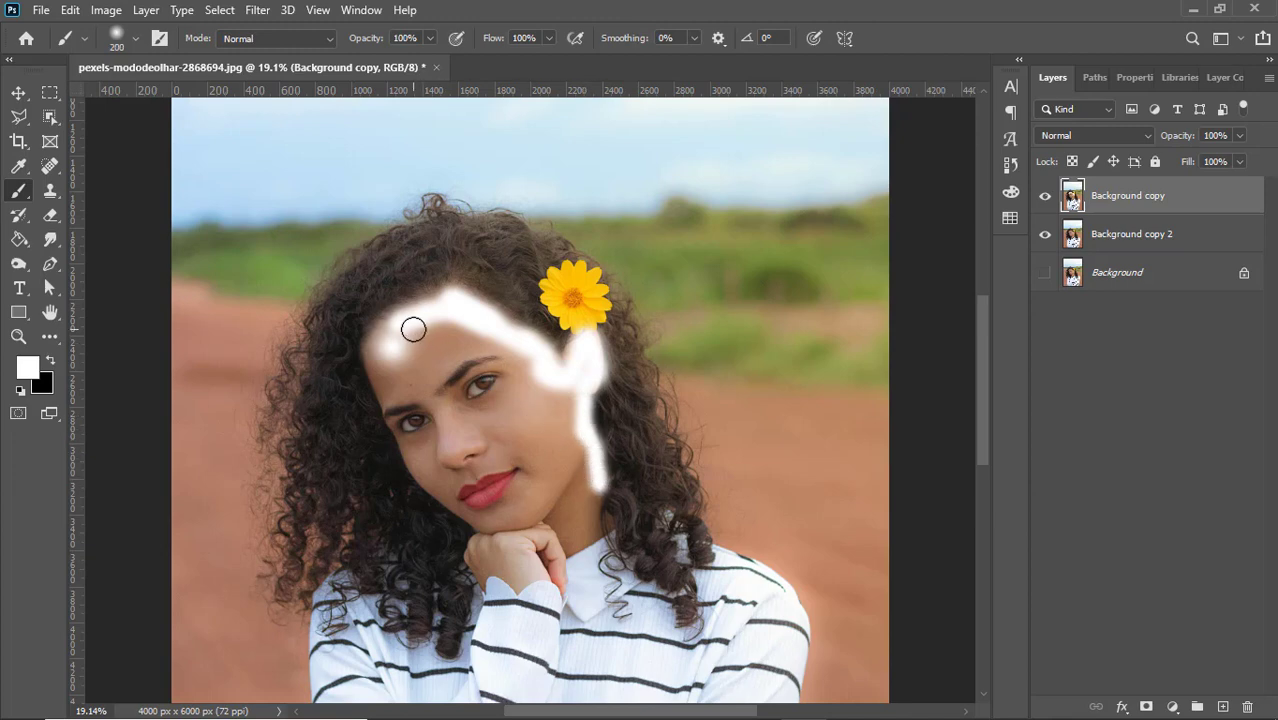
key(bracketright)
mouse_move(418, 339)
mouse_down()
mouse_move(518, 396)
mouse_move(435, 348)
mouse_move(444, 358)
mouse_move(491, 368)
mouse_move(441, 326)
mouse_move(458, 380)
mouse_move(534, 432)
mouse_move(549, 381)
mouse_move(491, 395)
mouse_move(518, 455)
mouse_move(545, 466)
mouse_move(486, 435)
mouse_move(406, 421)
mouse_move(451, 408)
mouse_up()
Reduce the brush to 150 px and paint white over the remaining skin at the forehead and temple edge
key(ctrl+space)
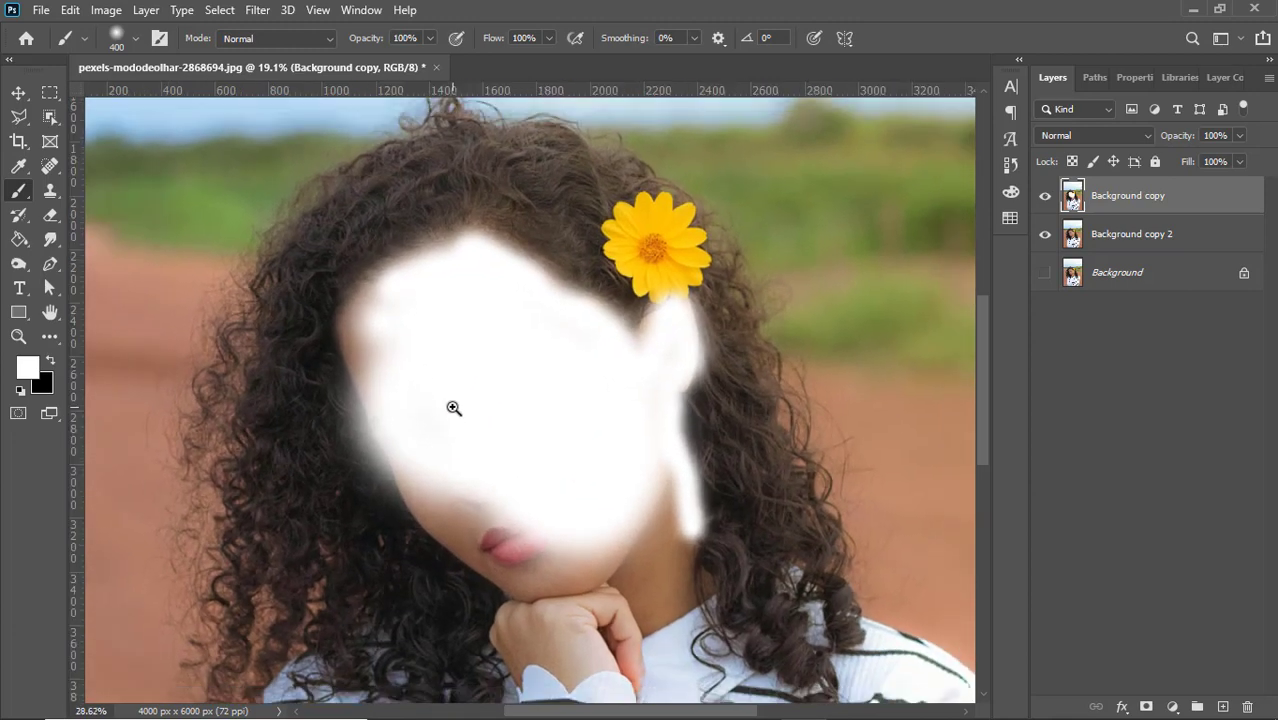
key(bracketleft)
key(bracketleft)
key(bracketleft)
key(bracketleft)
key(bracketleft)
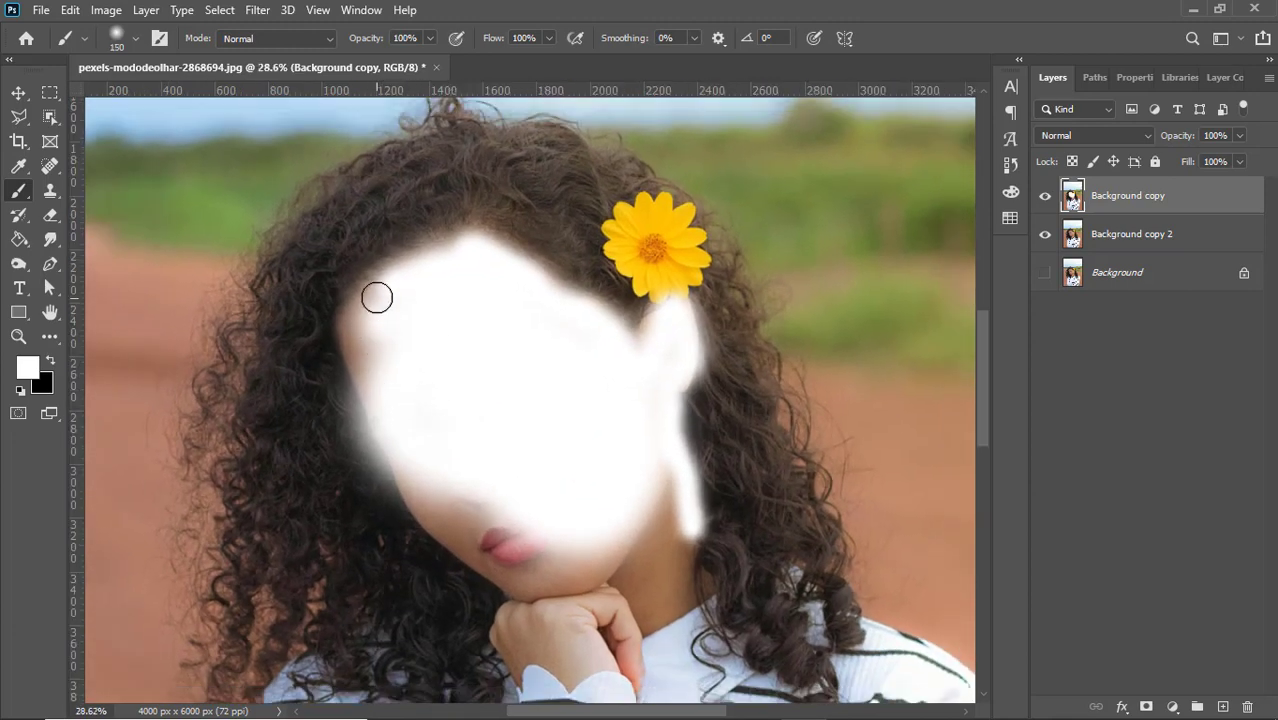
mouse_move(368, 305)
mouse_down()
mouse_move(354, 337)
mouse_move(382, 404)
mouse_move(365, 351)
mouse_move(376, 358)
mouse_up()
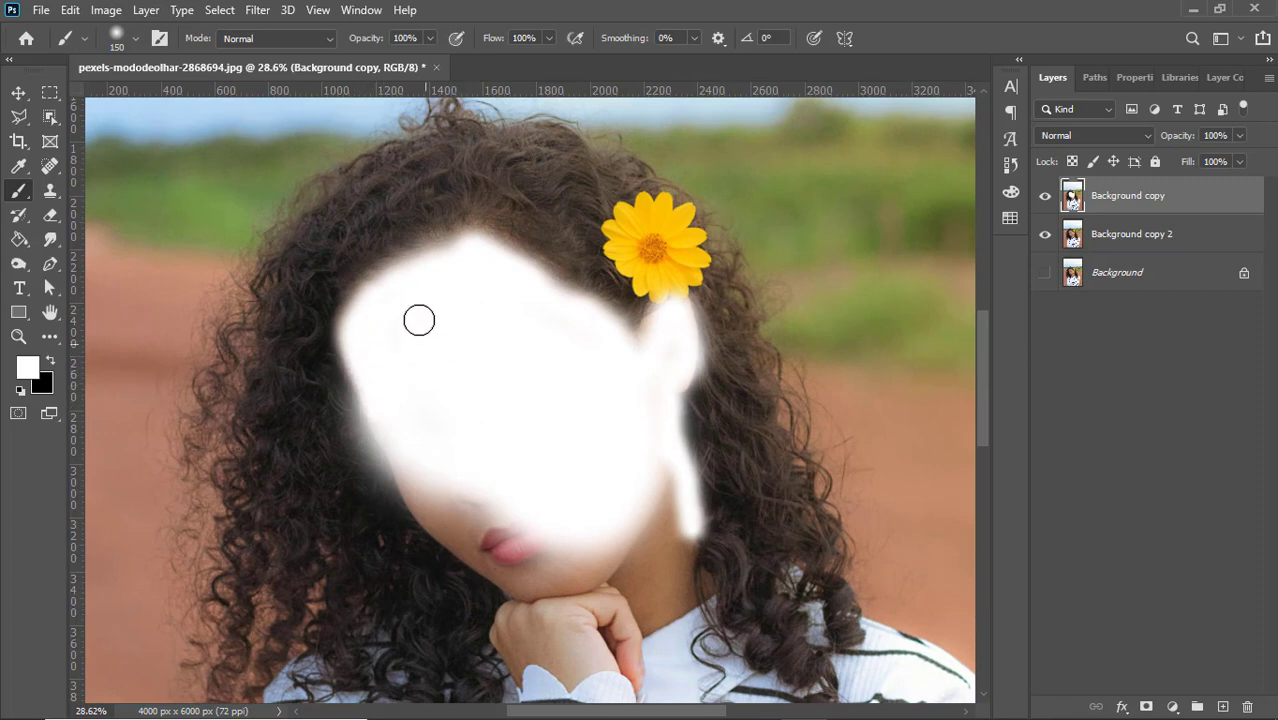
Paint white over the lower cheek, mouth, chin and neck down to the shirt collar with the 150 px brush
scroll(563, 476, down, 3)
scroll(563, 476, right, 1)
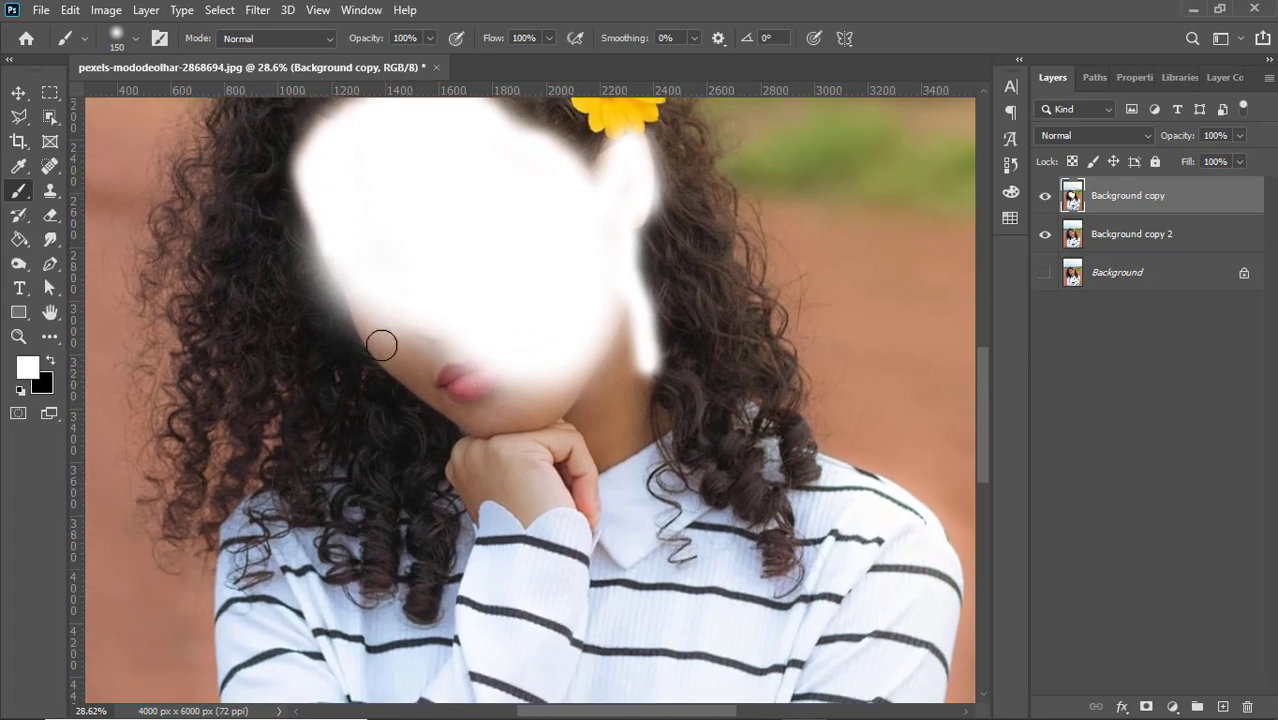
mouse_move(359, 295)
mouse_down()
mouse_move(386, 351)
mouse_move(473, 433)
mouse_move(463, 392)
mouse_move(494, 437)
mouse_move(430, 346)
mouse_move(454, 378)
mouse_move(445, 349)
mouse_move(423, 351)
mouse_move(480, 354)
mouse_move(449, 353)
mouse_move(568, 394)
mouse_move(562, 360)
mouse_move(491, 387)
mouse_move(527, 415)
mouse_move(600, 357)
mouse_move(613, 328)
mouse_up()
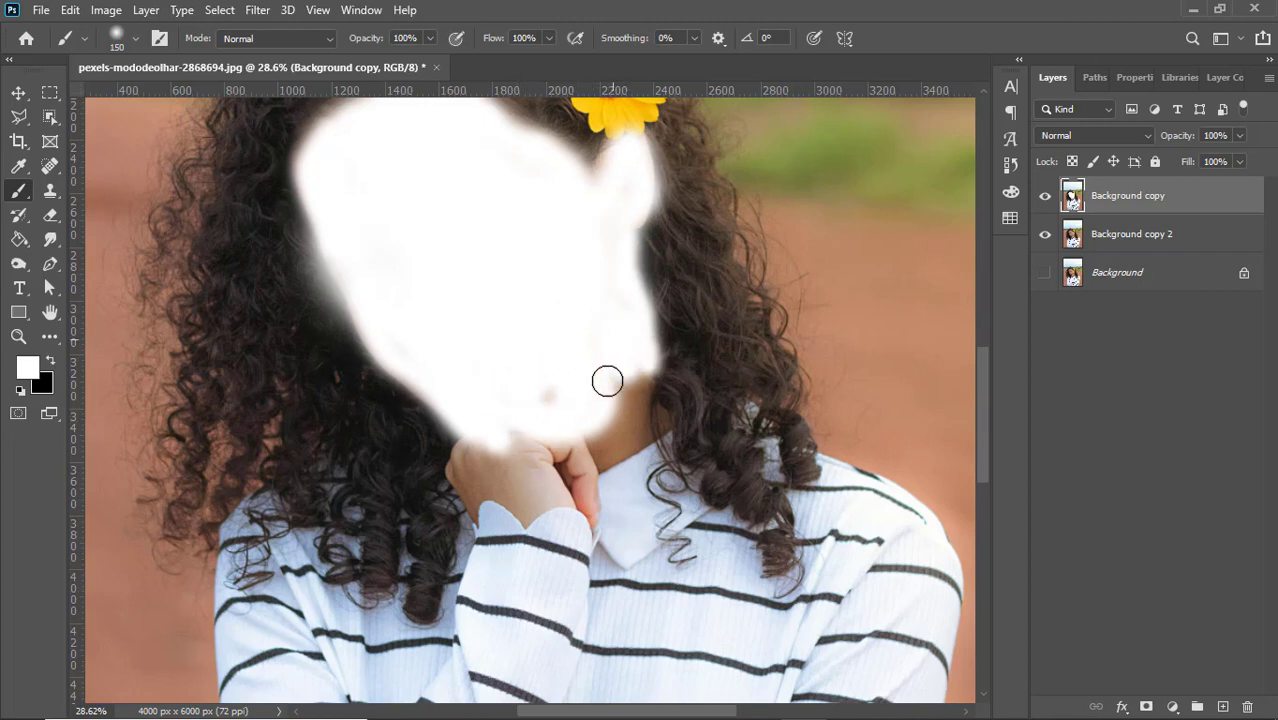
mouse_move(607, 381)
mouse_down()
mouse_move(527, 394)
mouse_move(599, 369)
mouse_move(633, 399)
mouse_move(652, 381)
mouse_move(643, 370)
mouse_move(641, 434)
mouse_move(661, 420)
mouse_move(599, 447)
mouse_move(580, 419)
mouse_move(580, 465)
mouse_move(571, 430)
mouse_up()
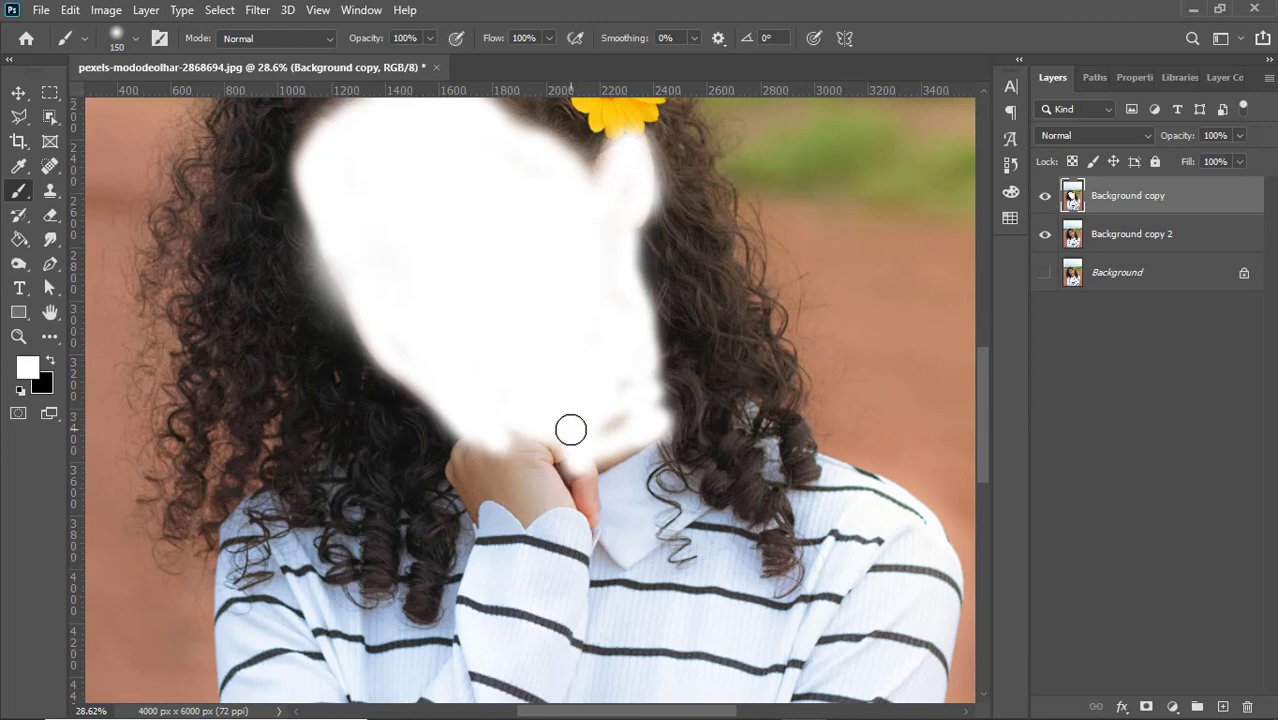
Paint the hand under the chin white, starting with a 200 px brush and going down to 60 px near the cuff
key(bracketright)
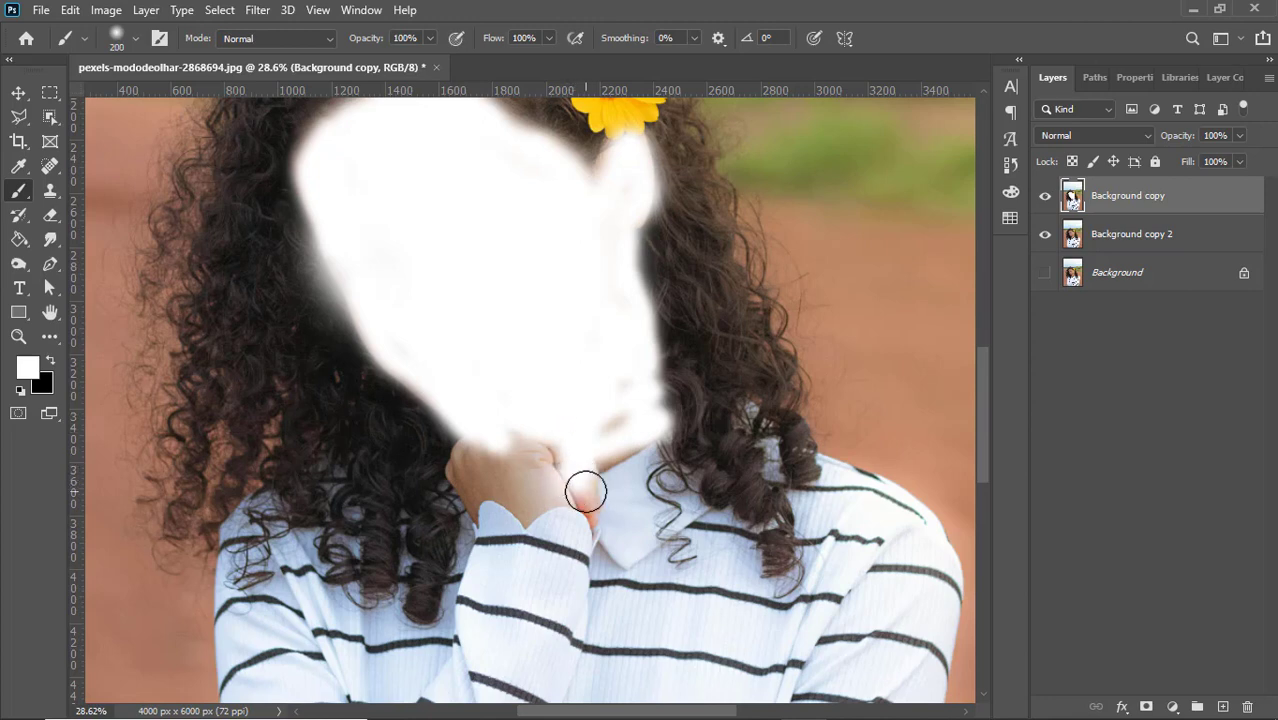
mouse_move(563, 471)
mouse_down()
mouse_move(503, 437)
mouse_move(518, 469)
mouse_move(499, 440)
mouse_move(481, 473)
mouse_move(538, 475)
mouse_move(482, 486)
mouse_move(551, 484)
mouse_move(431, 445)
mouse_move(452, 502)
mouse_move(425, 457)
mouse_move(497, 524)
mouse_move(468, 531)
mouse_move(471, 554)
mouse_move(476, 513)
mouse_move(522, 468)
mouse_move(507, 507)
mouse_move(558, 521)
mouse_move(579, 566)
mouse_move(583, 531)
mouse_move(591, 543)
mouse_move(630, 484)
mouse_move(607, 524)
mouse_move(686, 501)
mouse_move(570, 528)
mouse_move(555, 519)
mouse_move(554, 482)
mouse_move(671, 360)
mouse_move(786, 335)
mouse_move(812, 281)
mouse_move(782, 250)
mouse_move(789, 338)
mouse_move(724, 442)
mouse_move(807, 386)
mouse_move(733, 436)
mouse_move(679, 502)
mouse_move(730, 573)
mouse_move(729, 515)
mouse_up()
scroll(540, 480, up, 3)
key(bracketleft)
key(bracketleft)
key(bracketleft)
key(bracketleft)
key(bracketleft)
key(bracketleft)
key(bracketleft)
key(bracketleft)
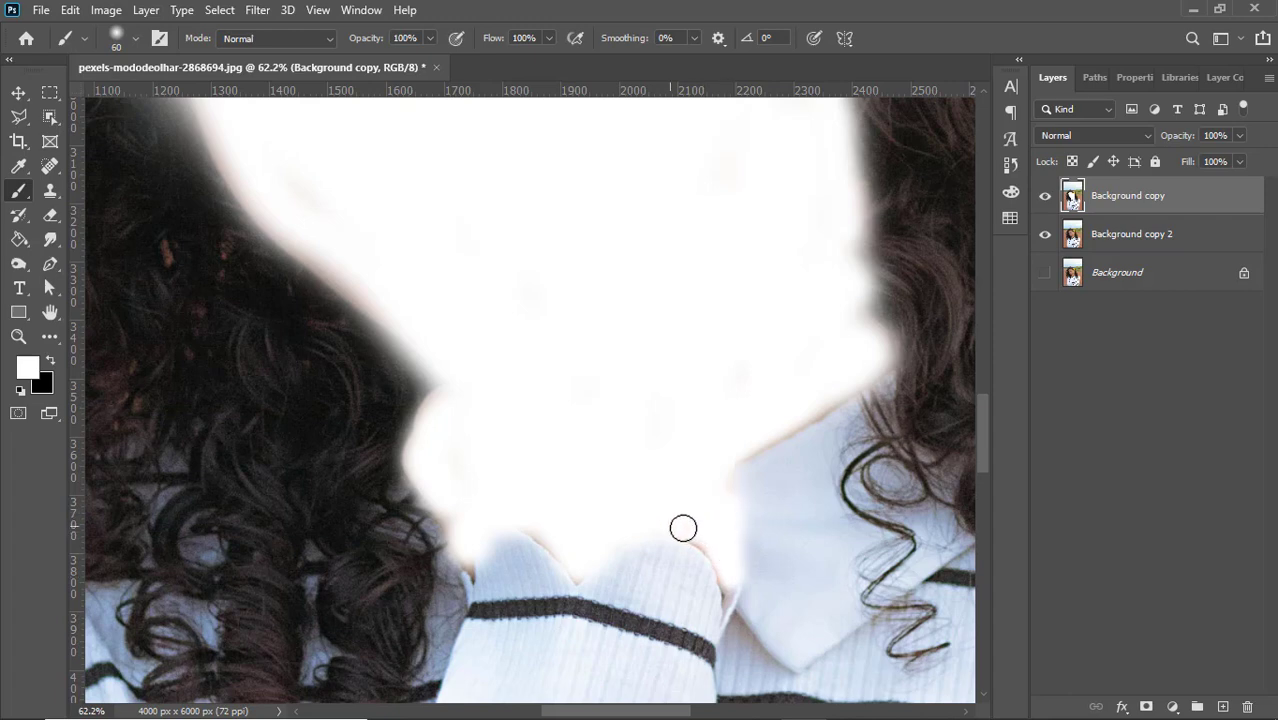
Refine the white paint's edge along the hand, jawline and cheek with the 60 px brush
scroll(576, 459, down, 3)
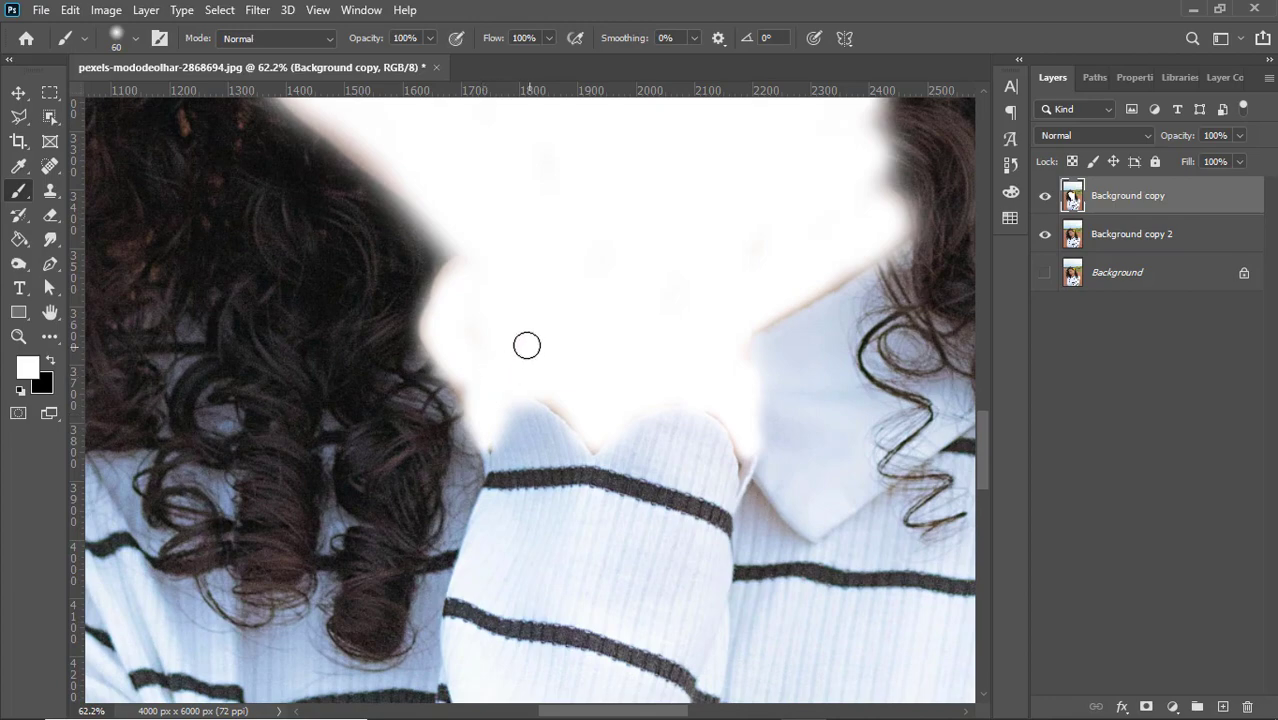
drag(444, 290, 457, 260)
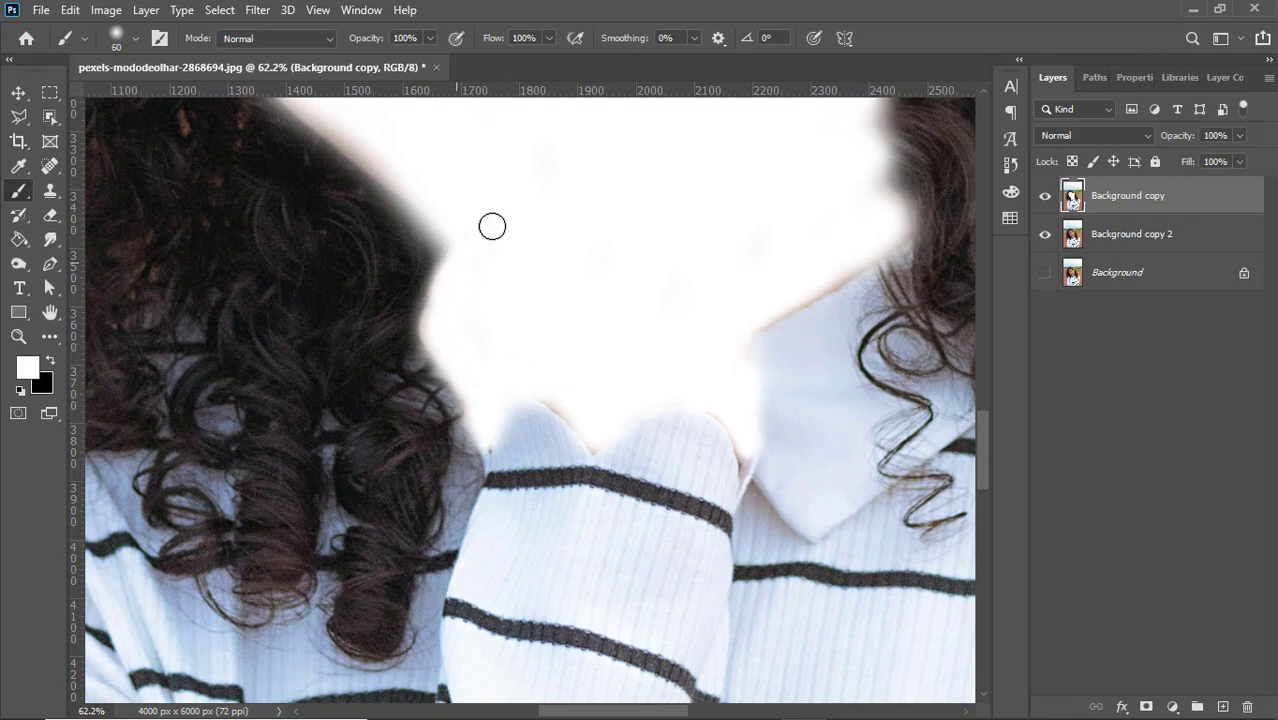
drag(603, 319, 500, 236)
mouse_move(462, 189)
mouse_down()
mouse_move(507, 338)
mouse_move(467, 337)
mouse_up()
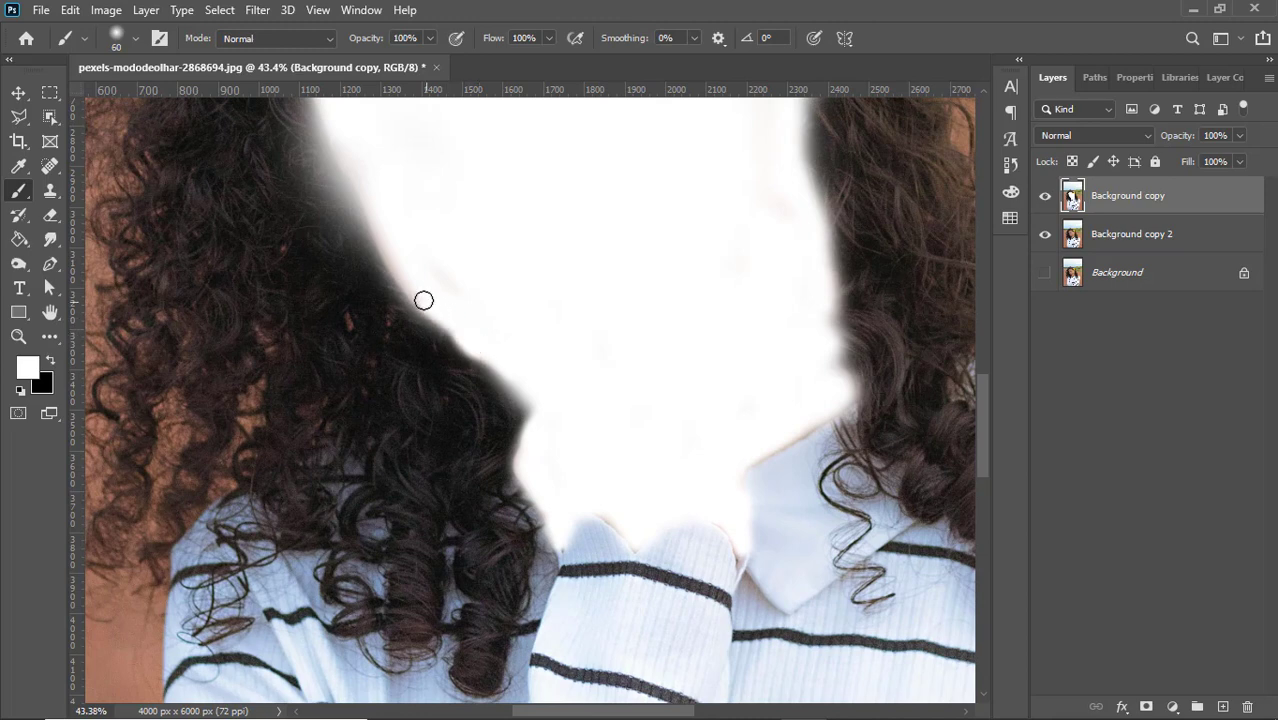
mouse_move(405, 273)
mouse_down()
mouse_move(377, 223)
mouse_move(407, 358)
mouse_up()
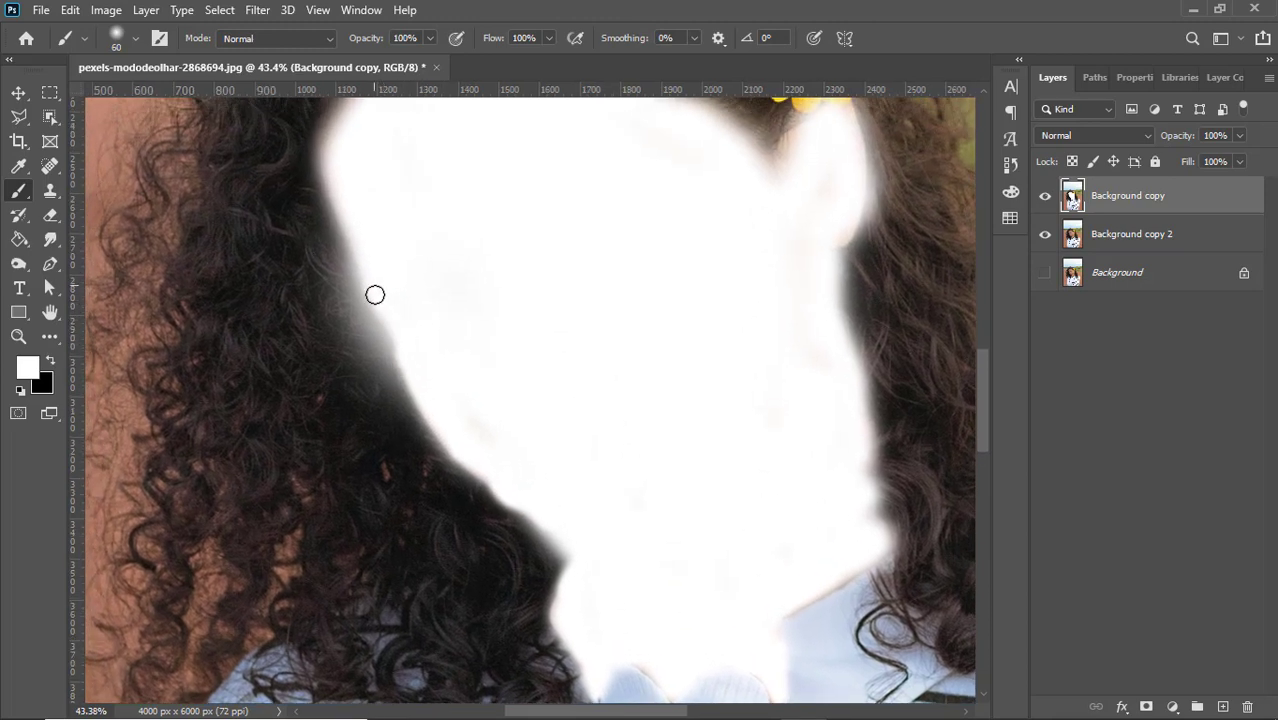
drag(401, 186, 425, 340)
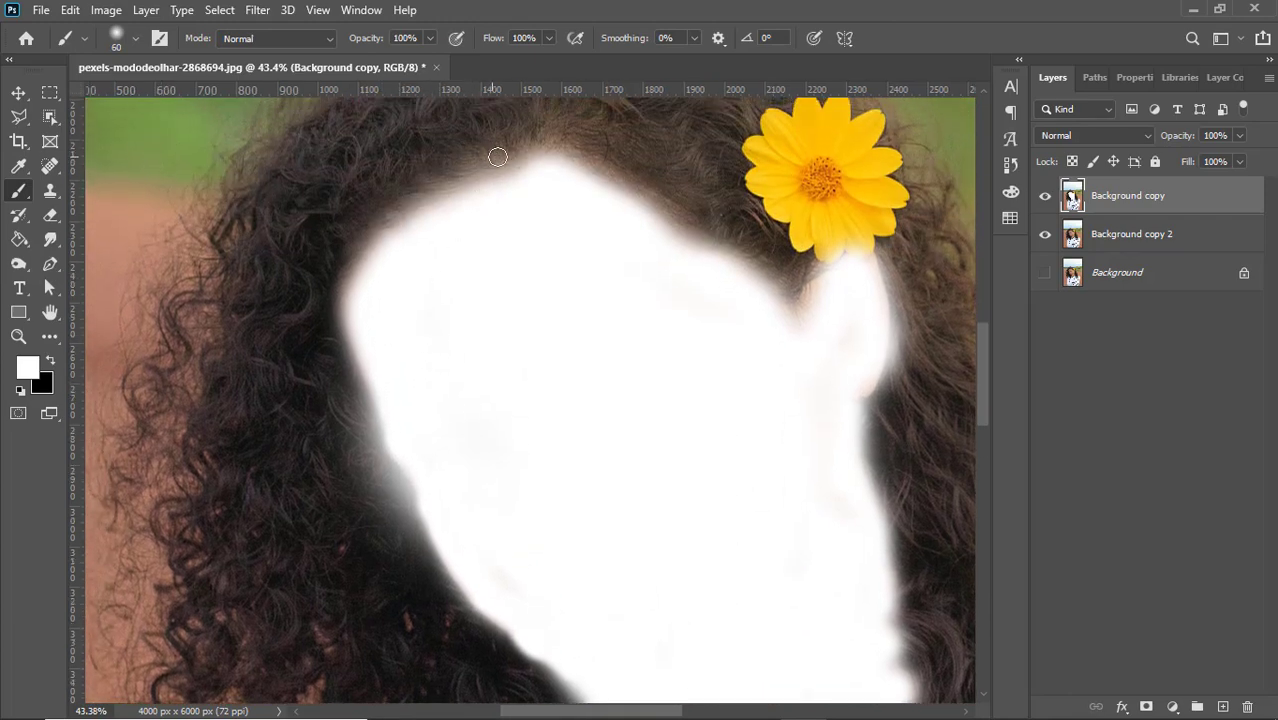
Extend the white paint over the remaining forehead skin up to the hairline with the 60 px brush
mouse_move(493, 187)
mouse_down()
mouse_move(448, 197)
mouse_move(482, 180)
mouse_move(391, 231)
mouse_move(403, 233)
mouse_up()
mouse_move(457, 185)
mouse_down()
mouse_move(498, 170)
mouse_move(584, 188)
mouse_move(562, 178)
mouse_move(571, 171)
mouse_move(664, 221)
mouse_move(540, 141)
mouse_move(559, 167)
mouse_move(516, 170)
mouse_move(522, 156)
mouse_move(475, 172)
mouse_up()
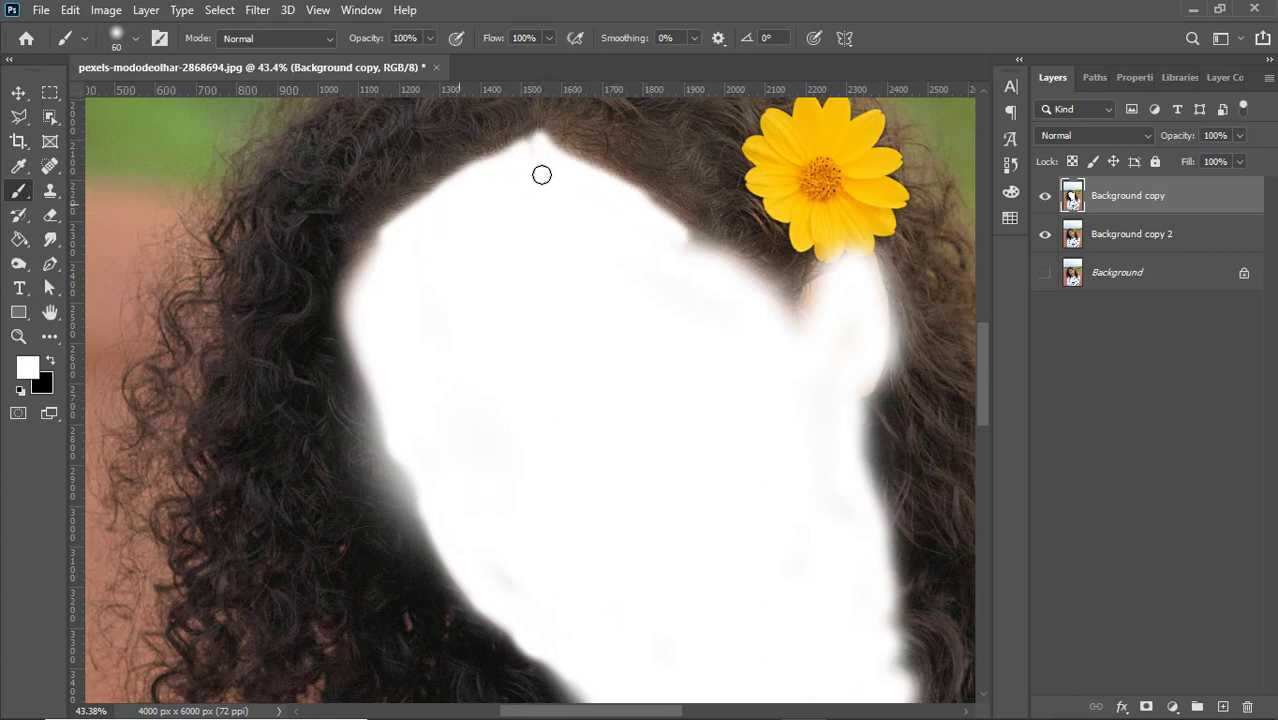
drag(727, 388, 568, 190)
drag(665, 280, 640, 276)
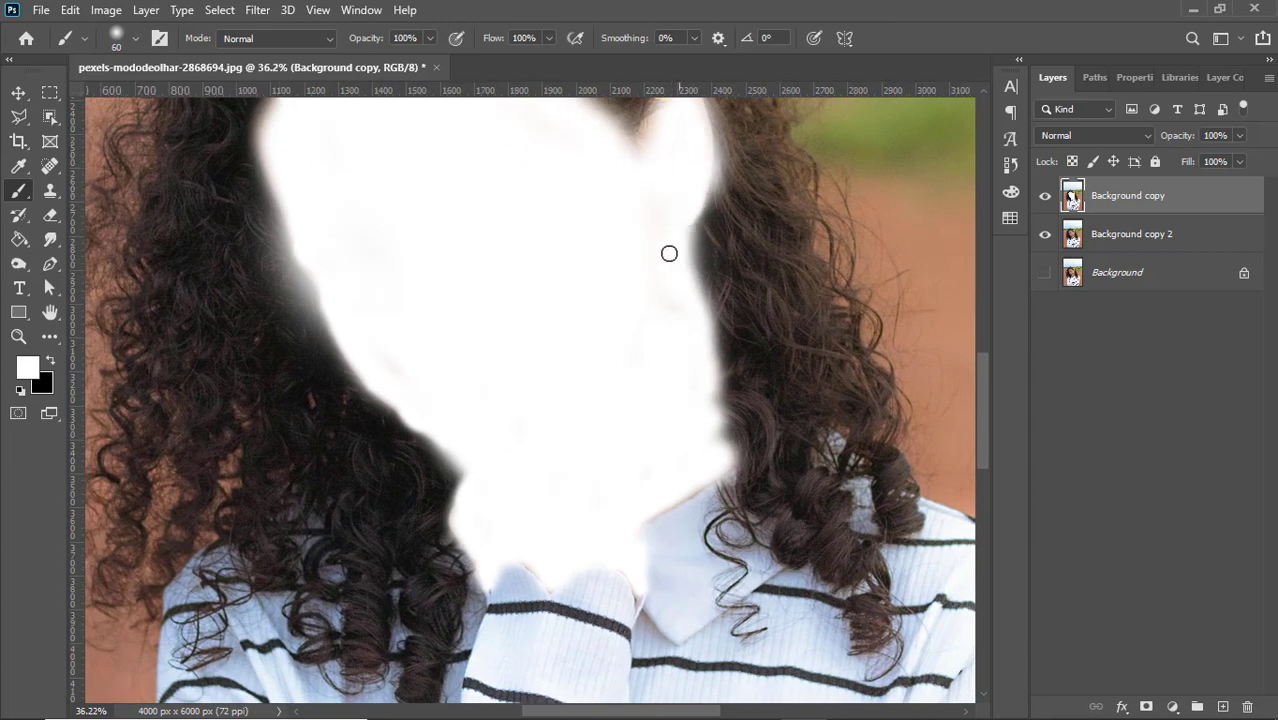
Paint the other hand beside the elbow white, outlining it with a 70 px brush and filling it with a 100 px brush
drag(585, 437, 627, 155)
drag(604, 655, 620, 468)
drag(284, 567, 381, 456)
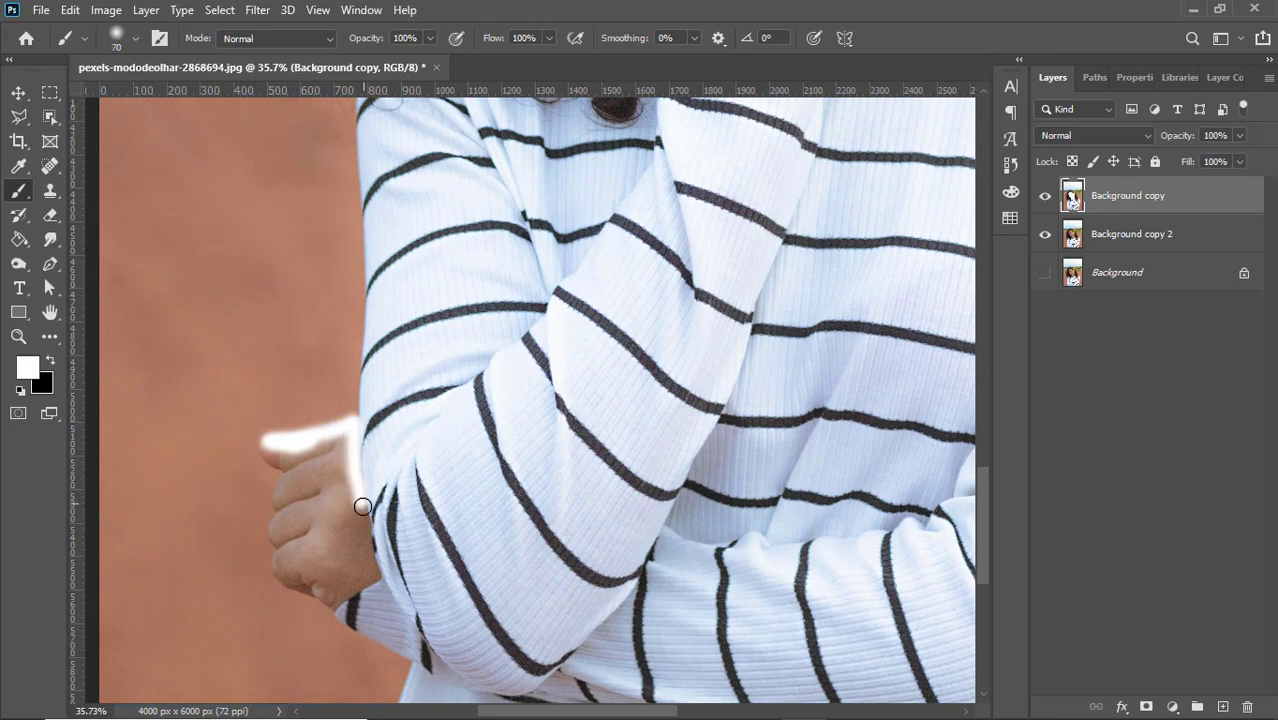
drag(359, 511, 370, 559)
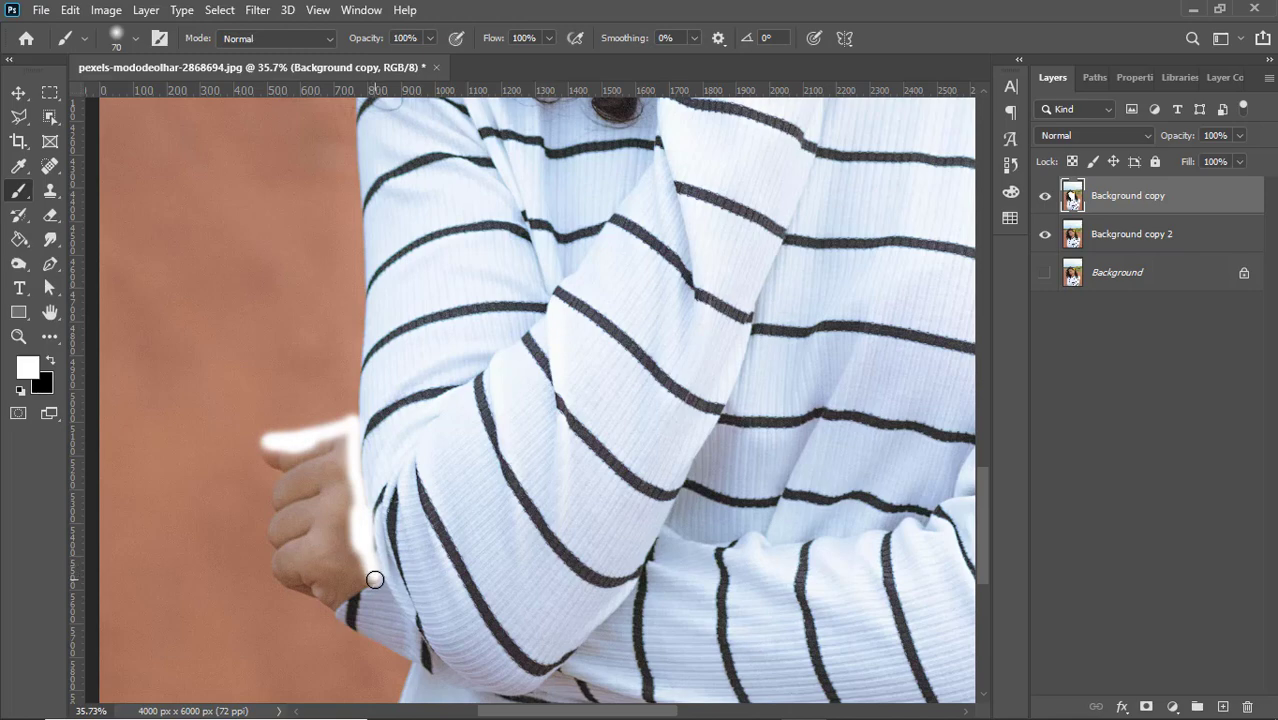
mouse_move(354, 591)
mouse_down()
mouse_move(323, 592)
mouse_move(361, 611)
mouse_move(277, 572)
mouse_move(265, 552)
mouse_move(252, 457)
mouse_move(289, 347)
mouse_move(238, 305)
mouse_move(349, 291)
mouse_move(306, 336)
mouse_move(366, 287)
mouse_move(307, 310)
mouse_move(362, 313)
mouse_move(336, 309)
mouse_move(335, 371)
mouse_move(353, 292)
mouse_move(348, 360)
mouse_move(372, 286)
mouse_move(383, 356)
mouse_move(388, 263)
mouse_move(391, 560)
mouse_move(427, 544)
mouse_move(373, 536)
mouse_move(364, 564)
mouse_move(321, 526)
mouse_move(304, 559)
mouse_move(356, 489)
mouse_move(331, 444)
mouse_move(318, 489)
mouse_move(353, 440)
mouse_move(278, 396)
mouse_move(364, 548)
mouse_move(286, 316)
mouse_move(374, 479)
mouse_up()
scroll(346, 609, up, 5)
key(bracketright)
key(bracketright)
key(bracketright)
drag(613, 509, 485, 477)
drag(756, 251, 645, 308)
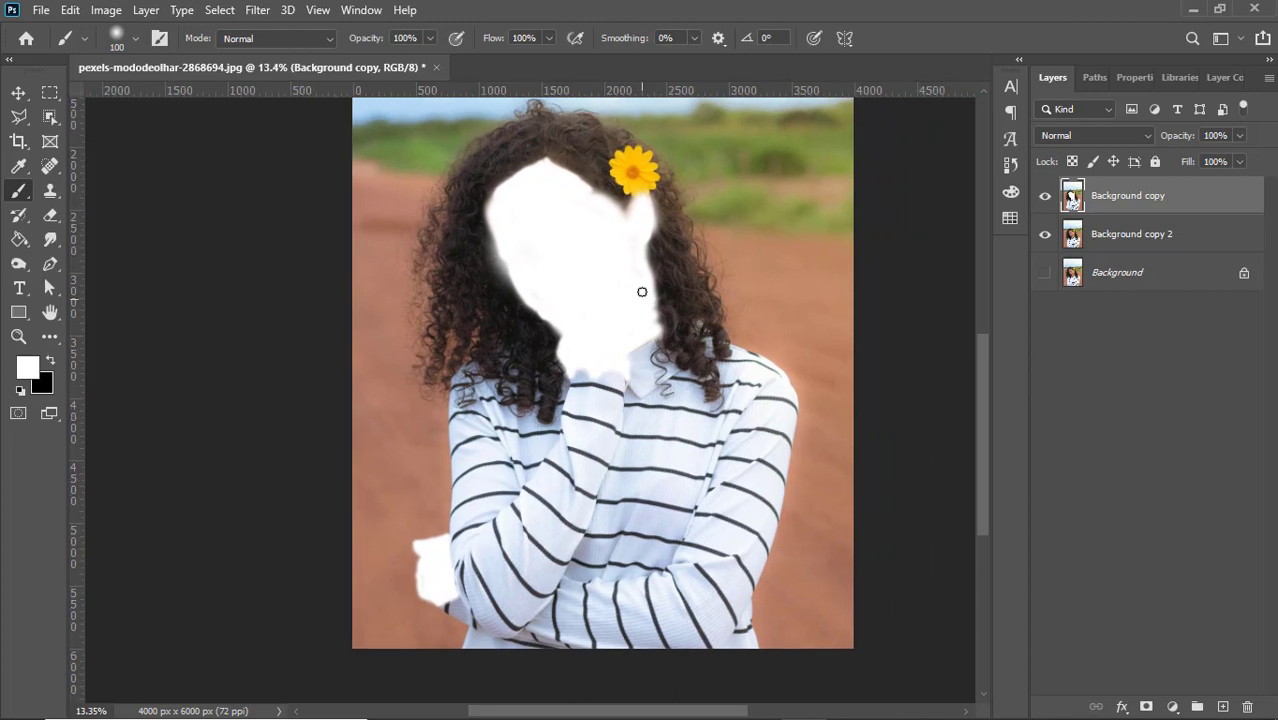
Set the blend mode of the Background copy layer to Soft Light
click(1088, 137)
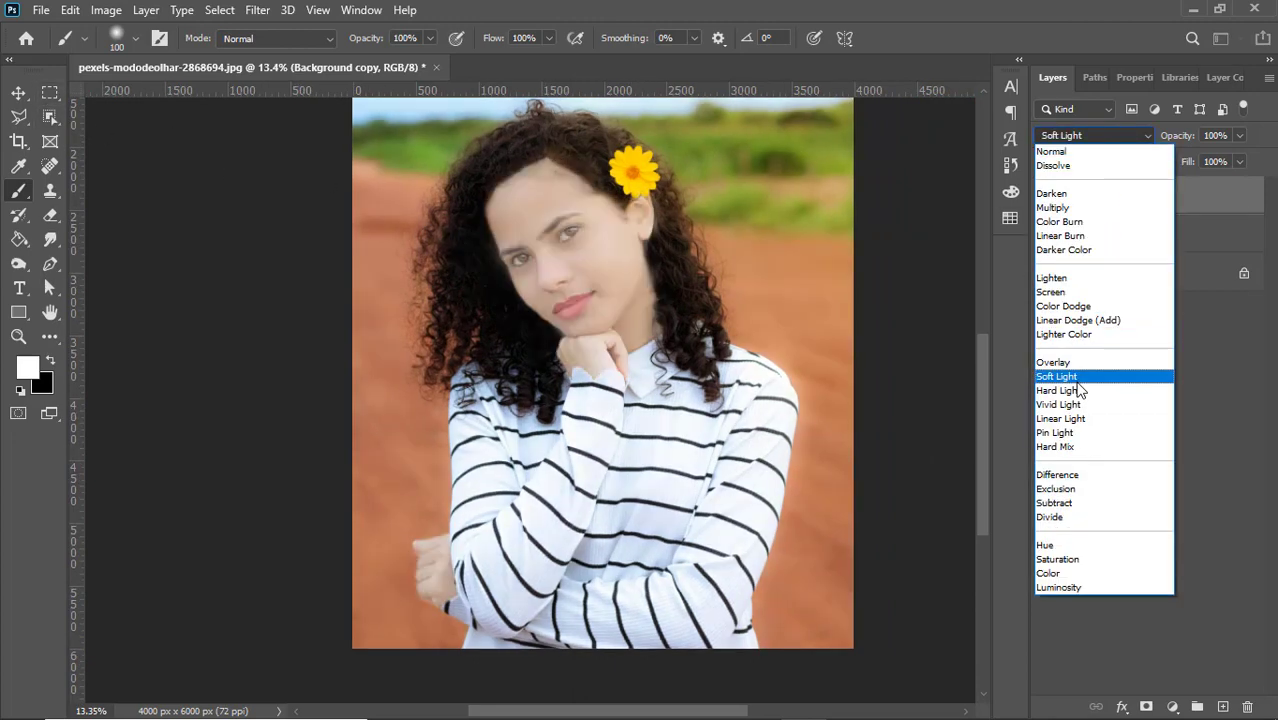
click(1077, 380)
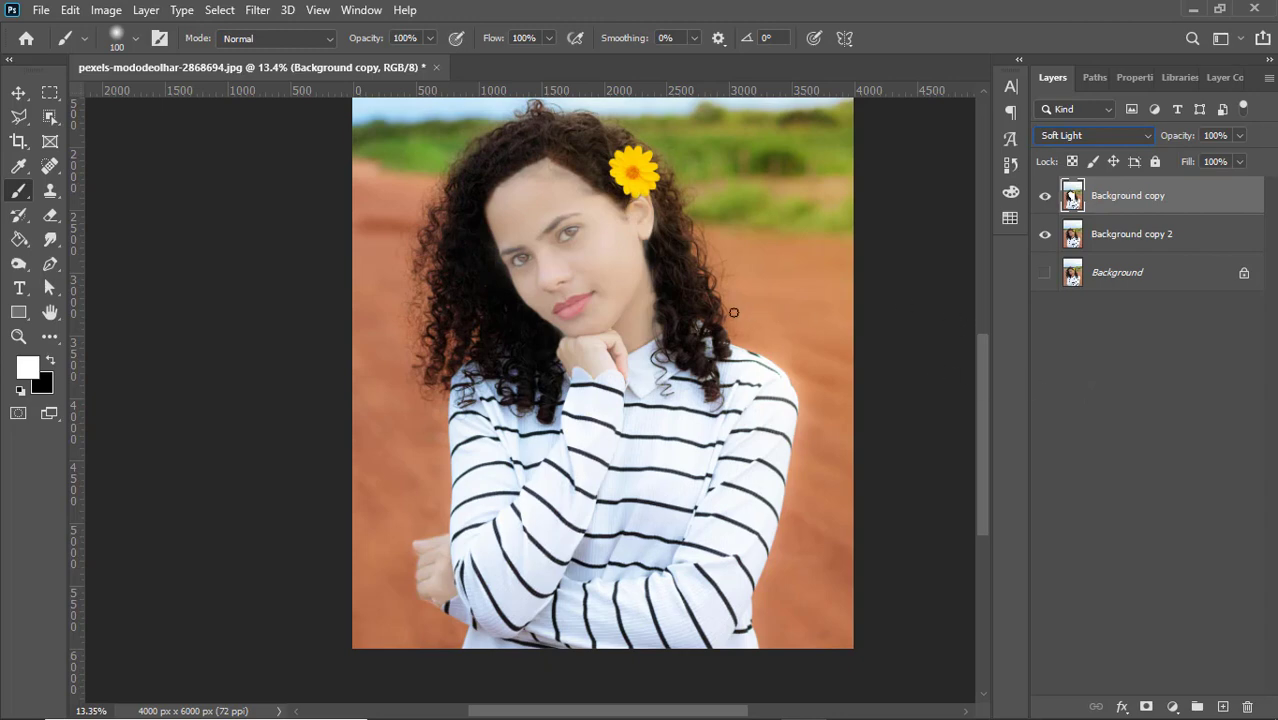
drag(705, 293, 686, 293)
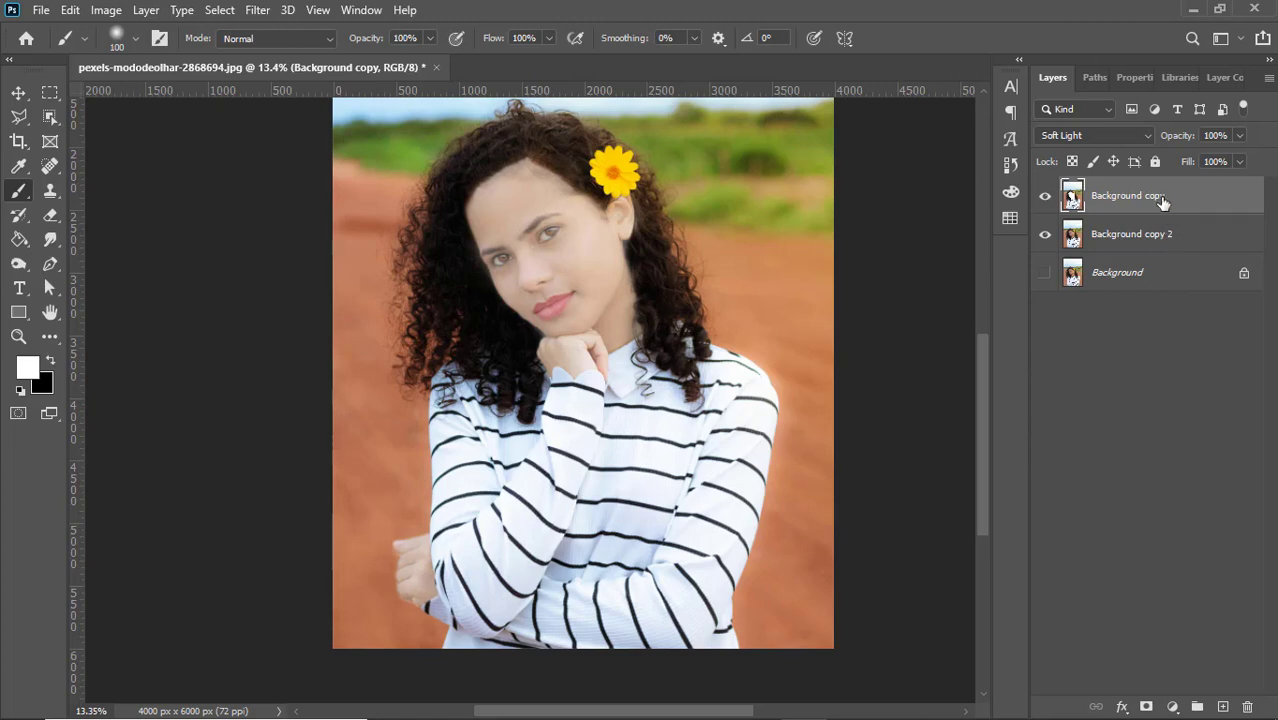
Add a layer mask to the Background copy layer and paint black over the hairline above the forehead with a 150 px brush
click(1146, 707)
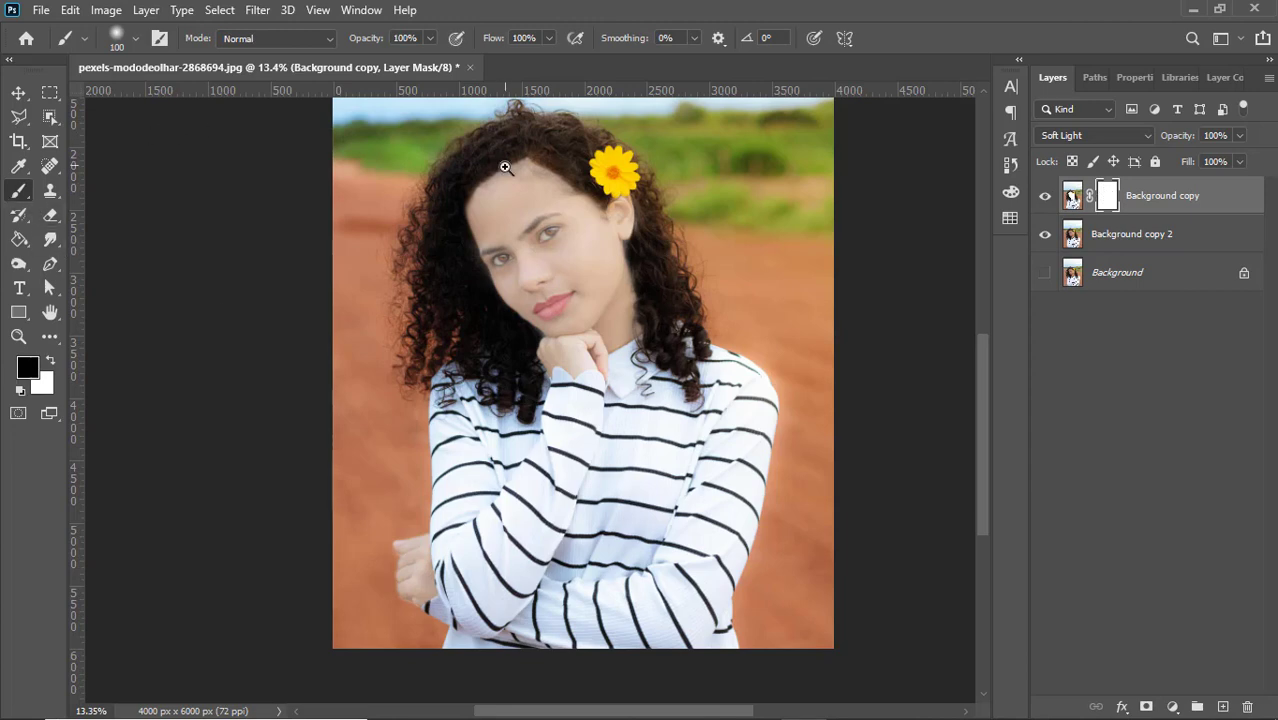
mouse_move(505, 167)
mouse_down()
mouse_move(591, 199)
mouse_move(559, 337)
mouse_move(560, 319)
mouse_move(571, 341)
mouse_up()
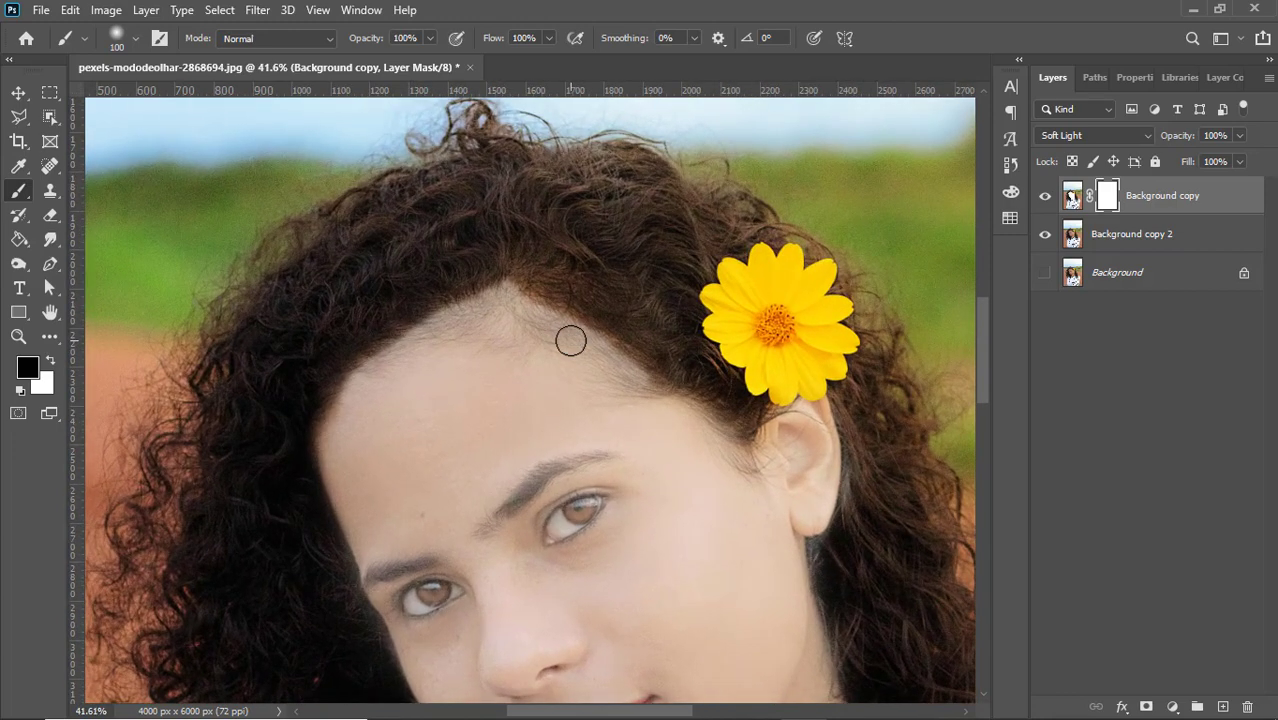
key(bracketright)
drag(510, 300, 632, 340)
Paint black on the mask over the eyebrow nearest the flower, using 60 px and 50 px brushes
key(bracketleft)
key(bracketleft)
key(bracketleft)
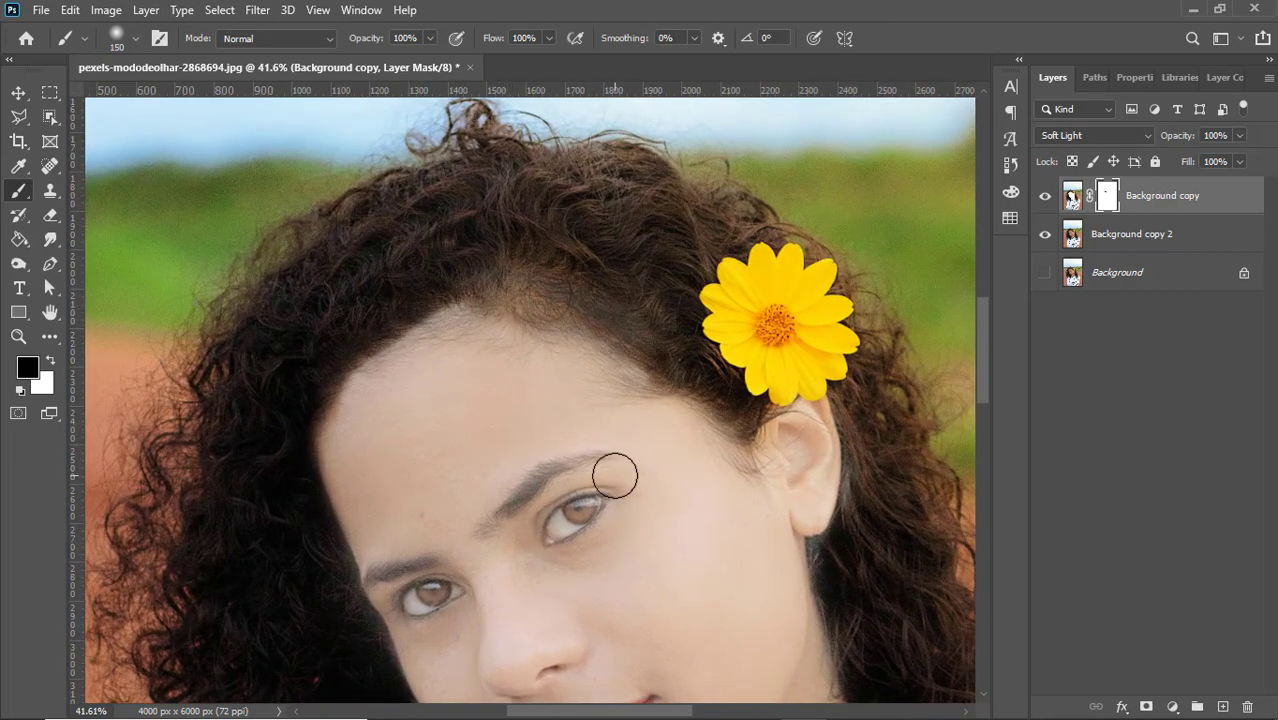
scroll(616, 440, down, 2)
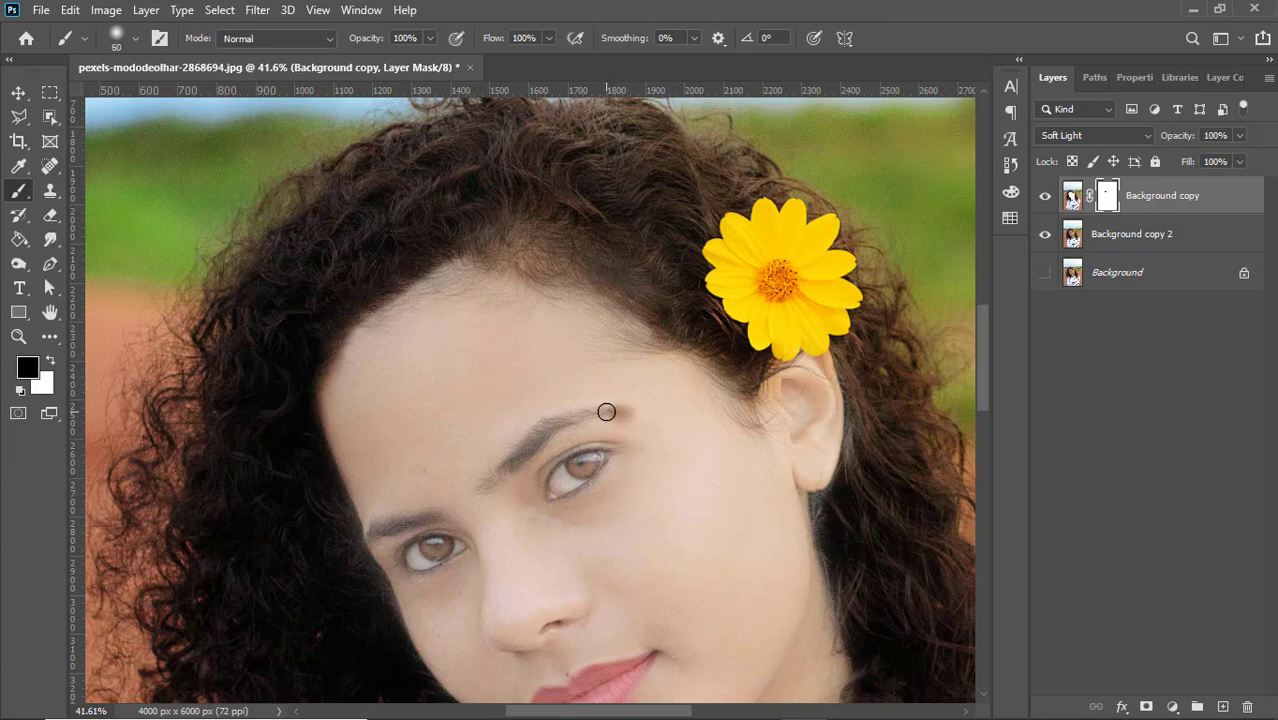
mouse_move(602, 411)
mouse_down()
mouse_move(560, 420)
mouse_move(605, 433)
mouse_move(545, 450)
mouse_move(485, 505)
mouse_move(576, 422)
mouse_move(618, 404)
mouse_up()
key(bracketleft)
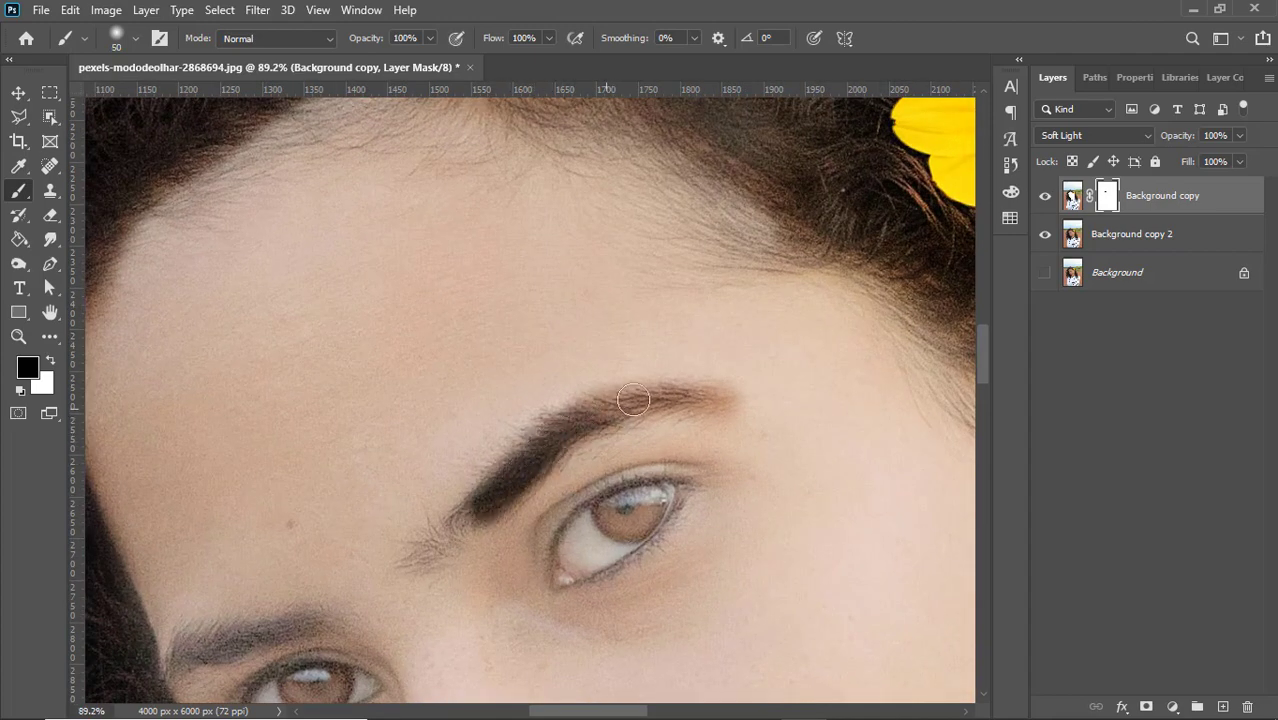
mouse_move(497, 494)
mouse_down()
mouse_move(427, 531)
mouse_move(432, 548)
mouse_move(410, 564)
mouse_move(438, 560)
mouse_up()
mouse_move(610, 416)
mouse_down()
mouse_move(533, 437)
mouse_move(453, 529)
mouse_up()
Paint black on the mask over the iris and lash line of the eye nearest the flower, finishing with a 25 px brush
mouse_move(630, 514)
mouse_down()
mouse_move(673, 499)
mouse_move(689, 477)
mouse_move(600, 492)
mouse_move(628, 480)
mouse_move(554, 550)
mouse_move(629, 486)
mouse_move(558, 539)
mouse_up()
key(bracketleft)
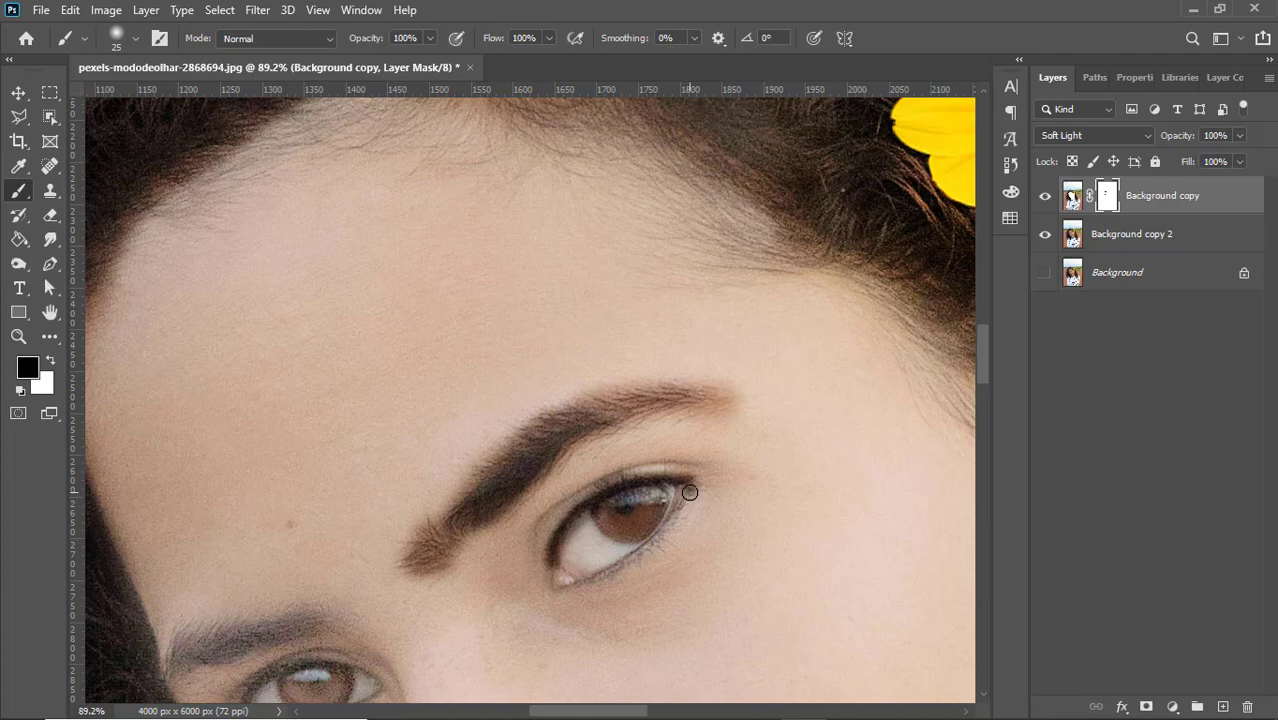
mouse_move(689, 492)
mouse_down()
mouse_move(652, 550)
mouse_move(589, 576)
mouse_up()
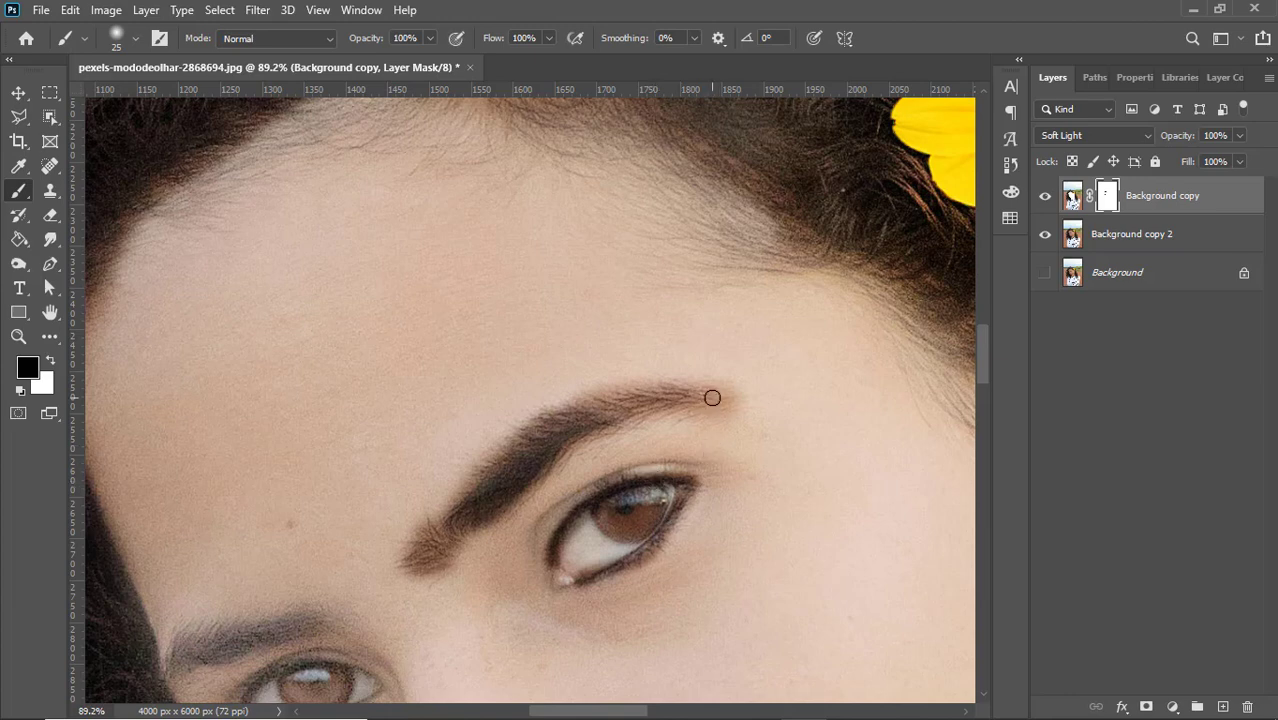
Paint black on the mask over the other eye's iris with a 35 px brush and over its eyebrow with a 30 px brush
drag(497, 487, 643, 219)
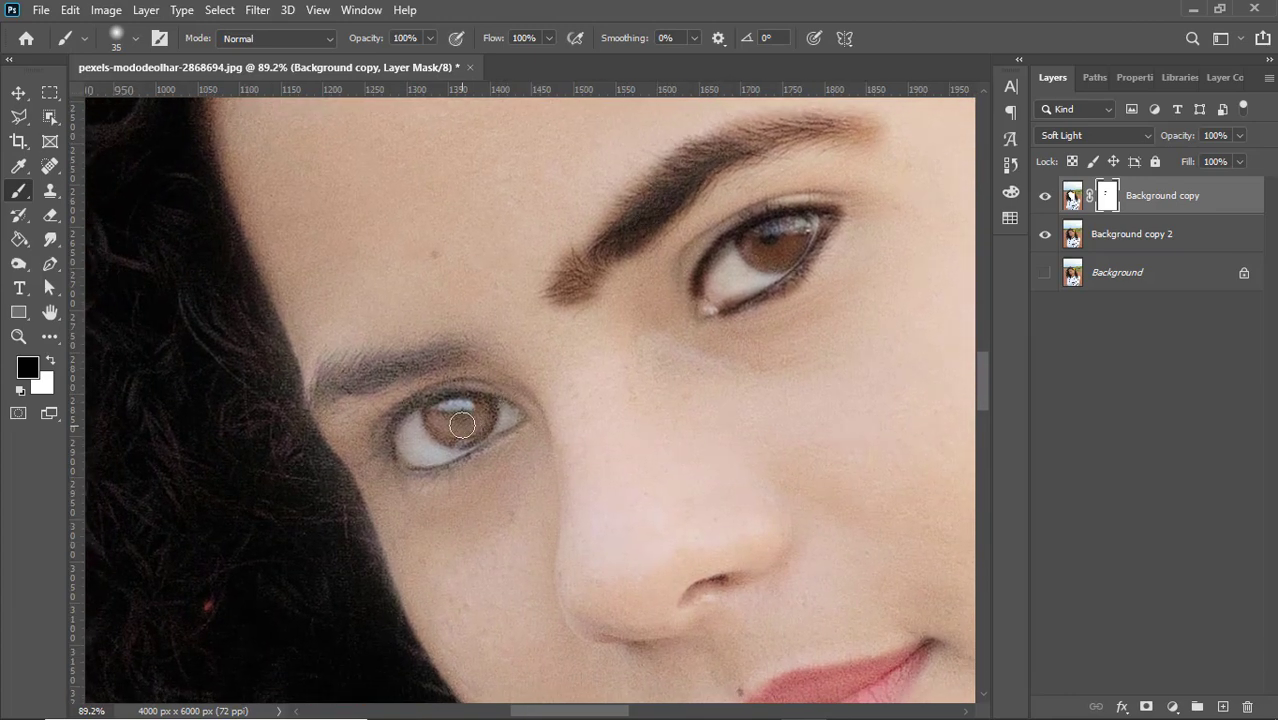
mouse_move(463, 417)
mouse_down()
mouse_move(450, 420)
mouse_move(463, 426)
mouse_move(482, 404)
mouse_up()
key(bracketleft)
key(bracketleft)
mouse_move(486, 355)
mouse_down()
mouse_move(346, 356)
mouse_move(323, 372)
mouse_up()
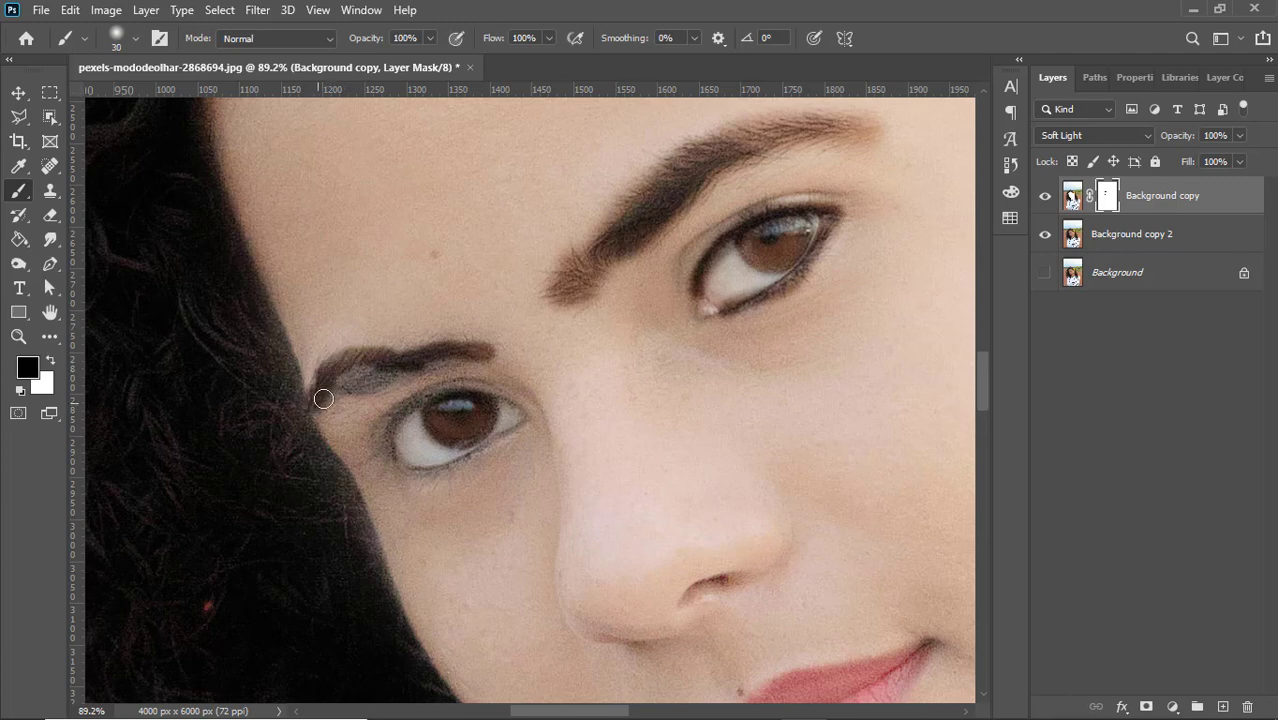
mouse_move(323, 399)
mouse_down()
mouse_move(364, 375)
mouse_move(382, 377)
mouse_move(340, 387)
mouse_move(424, 378)
mouse_move(452, 360)
mouse_move(361, 363)
mouse_up()
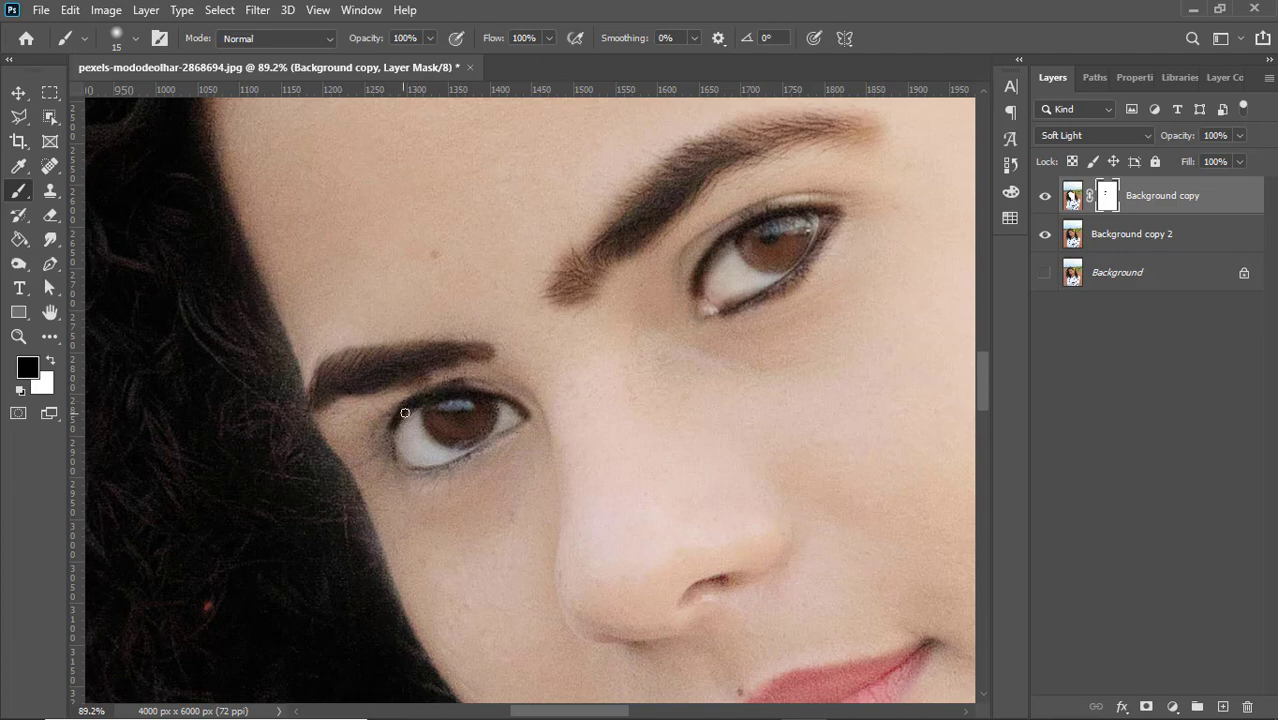
Mask out the second eye's lash line with a 25 px brush and touch up the inner end of its eyebrow
key(bracketright)
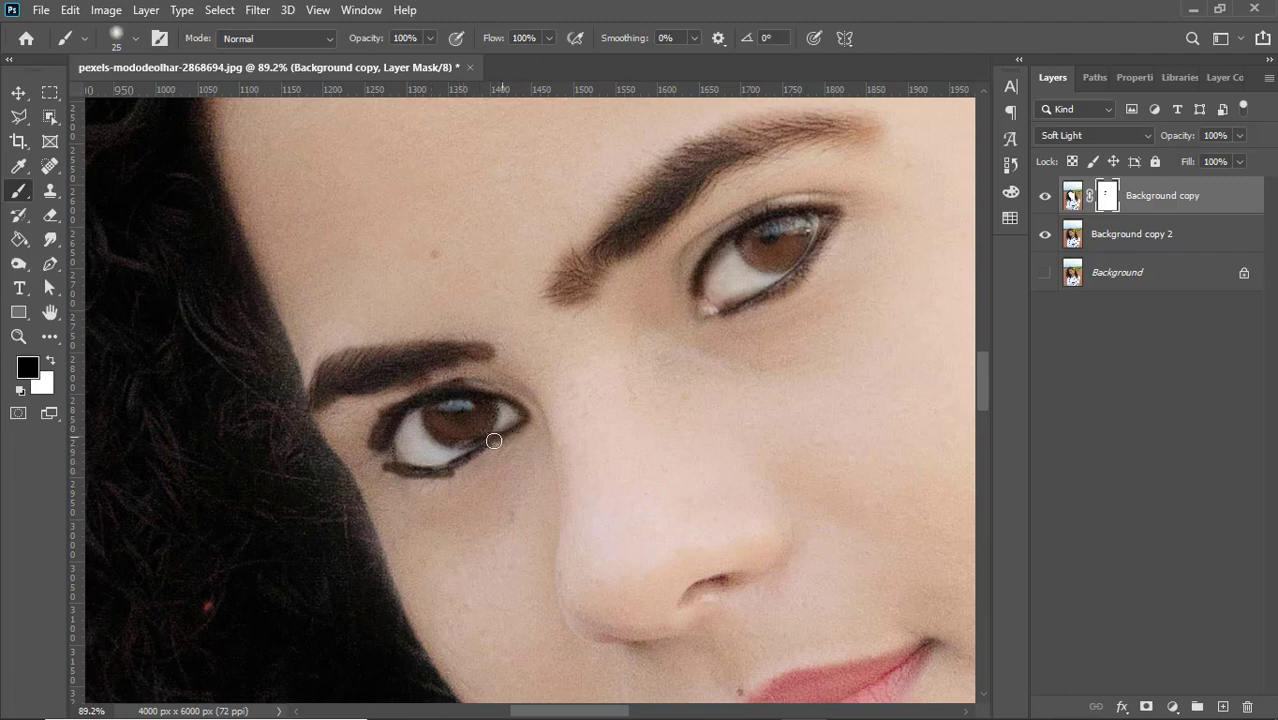
drag(472, 457, 408, 471)
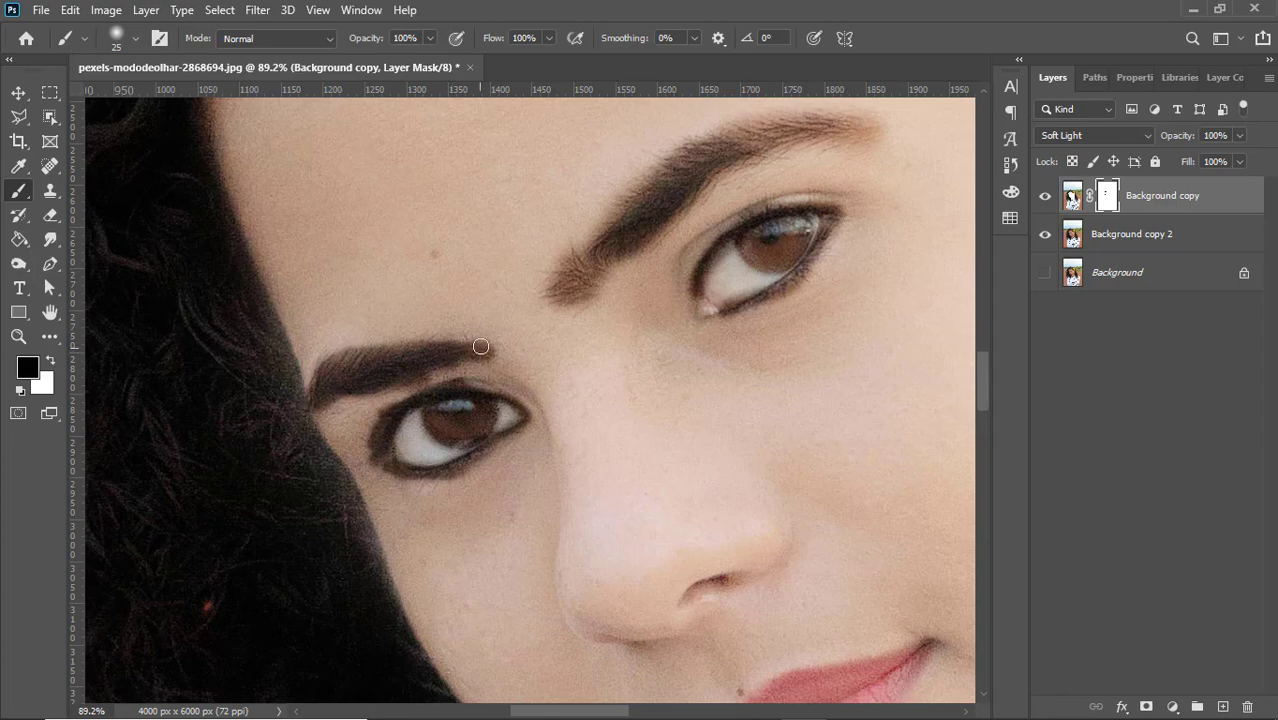
drag(478, 345, 421, 350)
drag(555, 355, 432, 353)
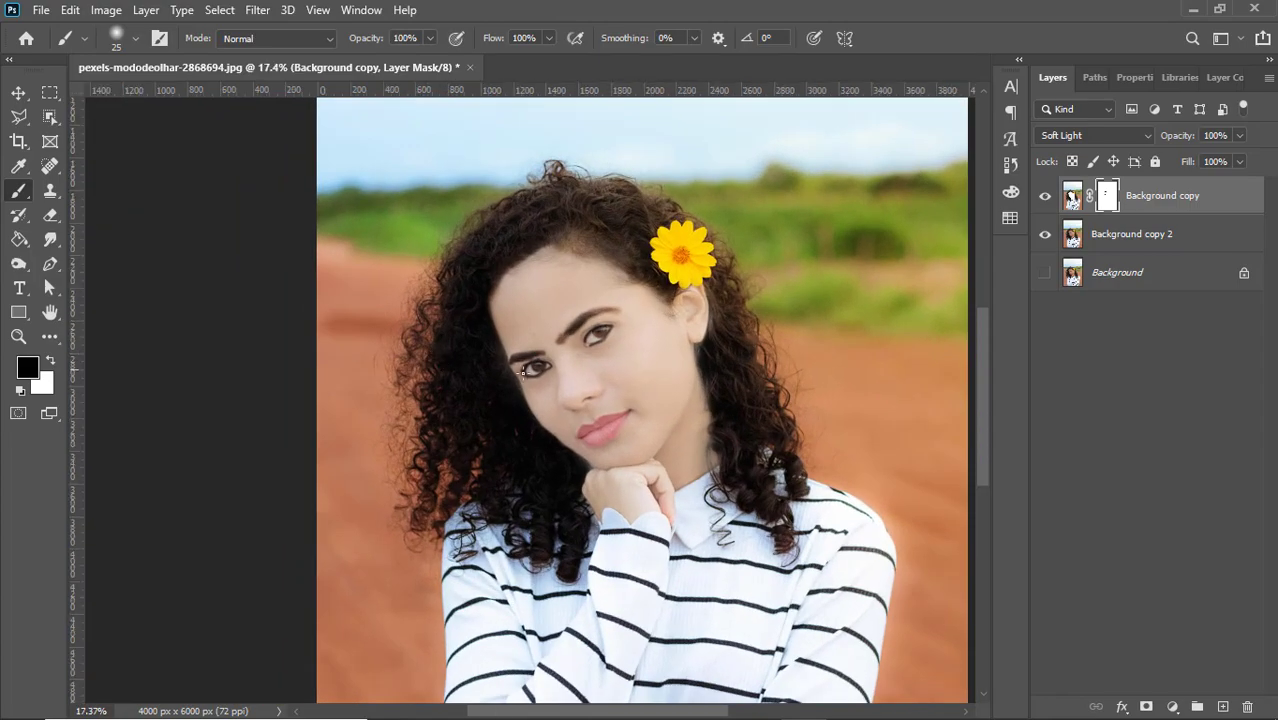
Paint black on the mask along the hairline at the top of the forehead with the 25 px brush
drag(577, 382, 633, 394)
drag(594, 224, 577, 400)
drag(540, 296, 660, 338)
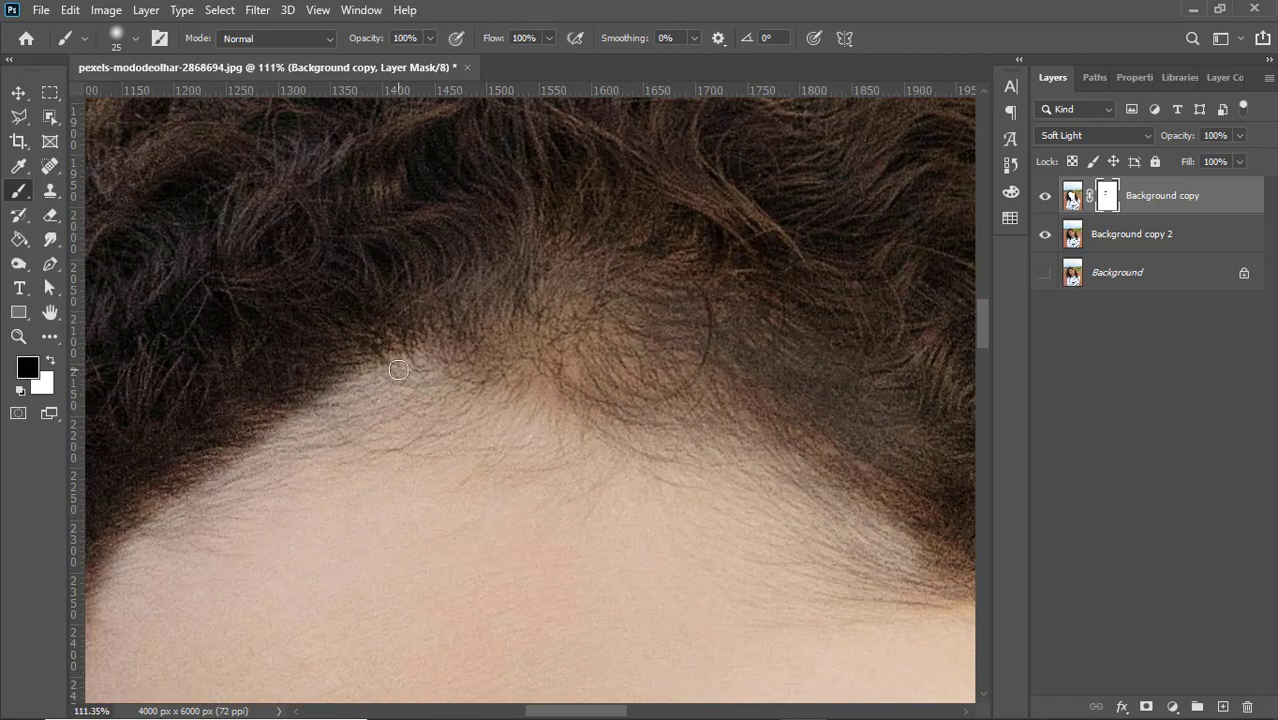
mouse_move(493, 354)
mouse_down()
mouse_move(389, 373)
mouse_move(399, 358)
mouse_move(367, 354)
mouse_move(419, 365)
mouse_up()
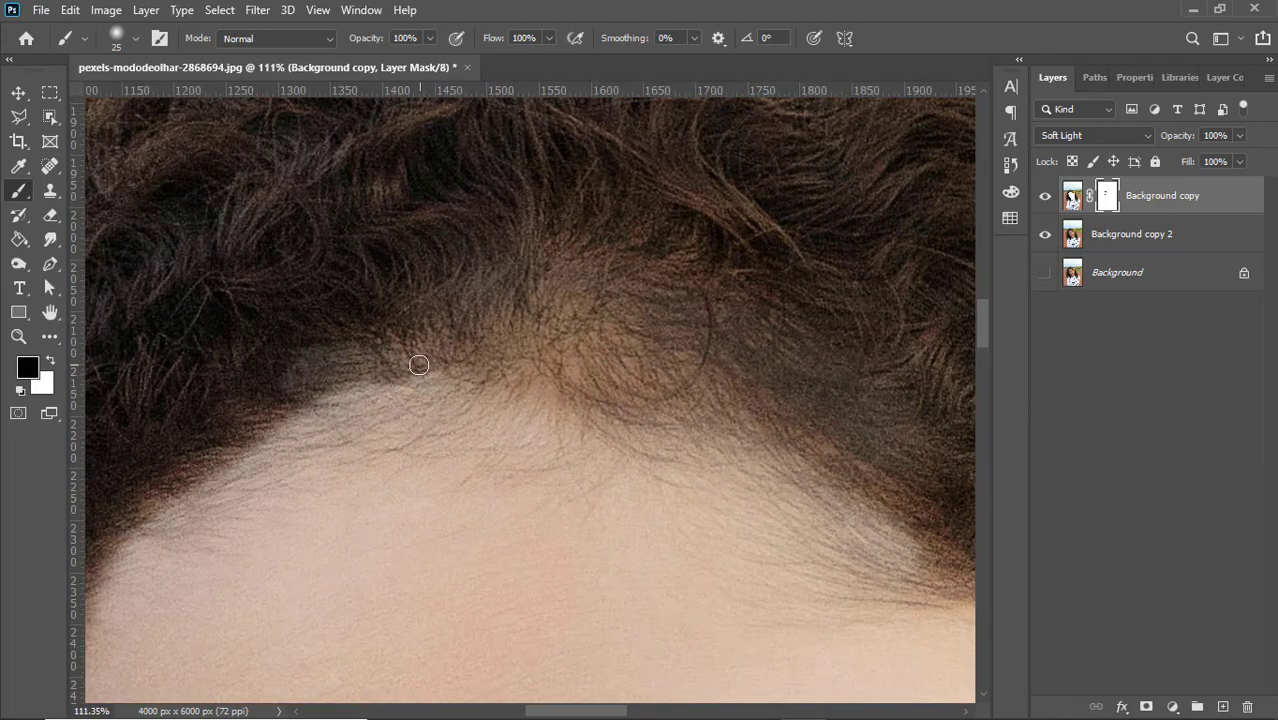
drag(516, 372, 410, 376)
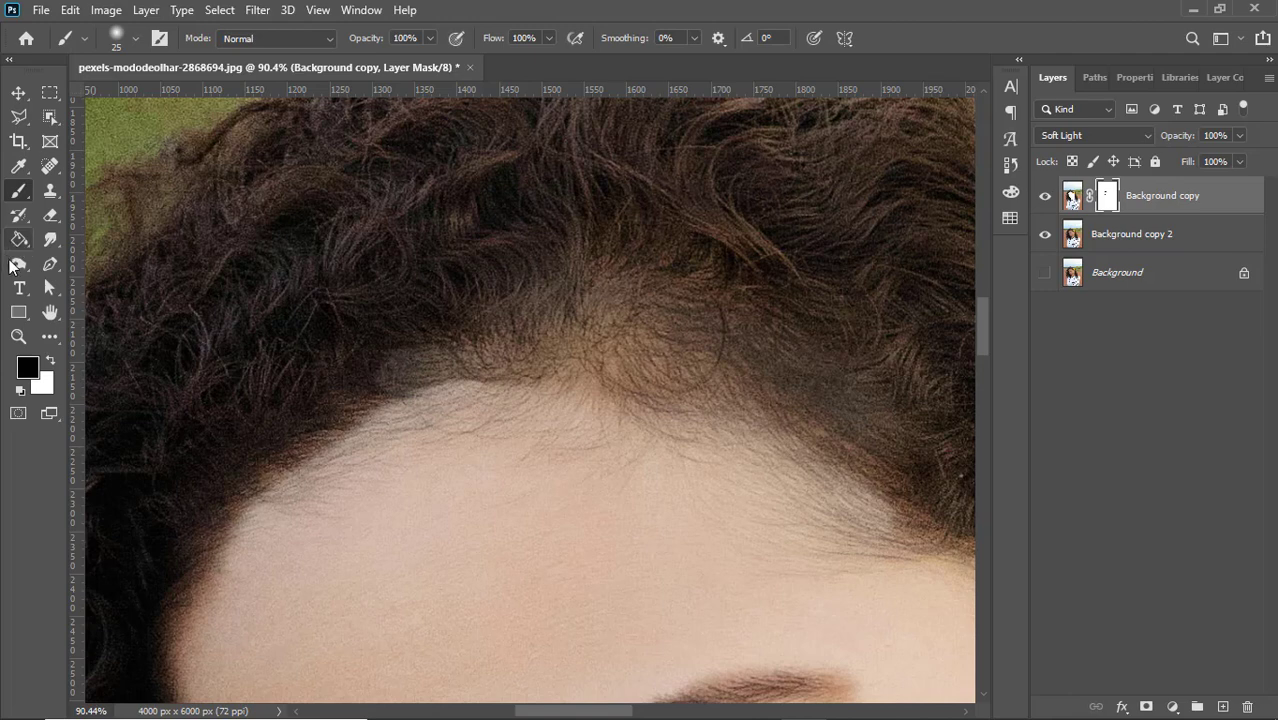
Burn the mask along the forehead hairline with a 175 px brush in the Midtones range
right_click(14, 264)
click(80, 280)
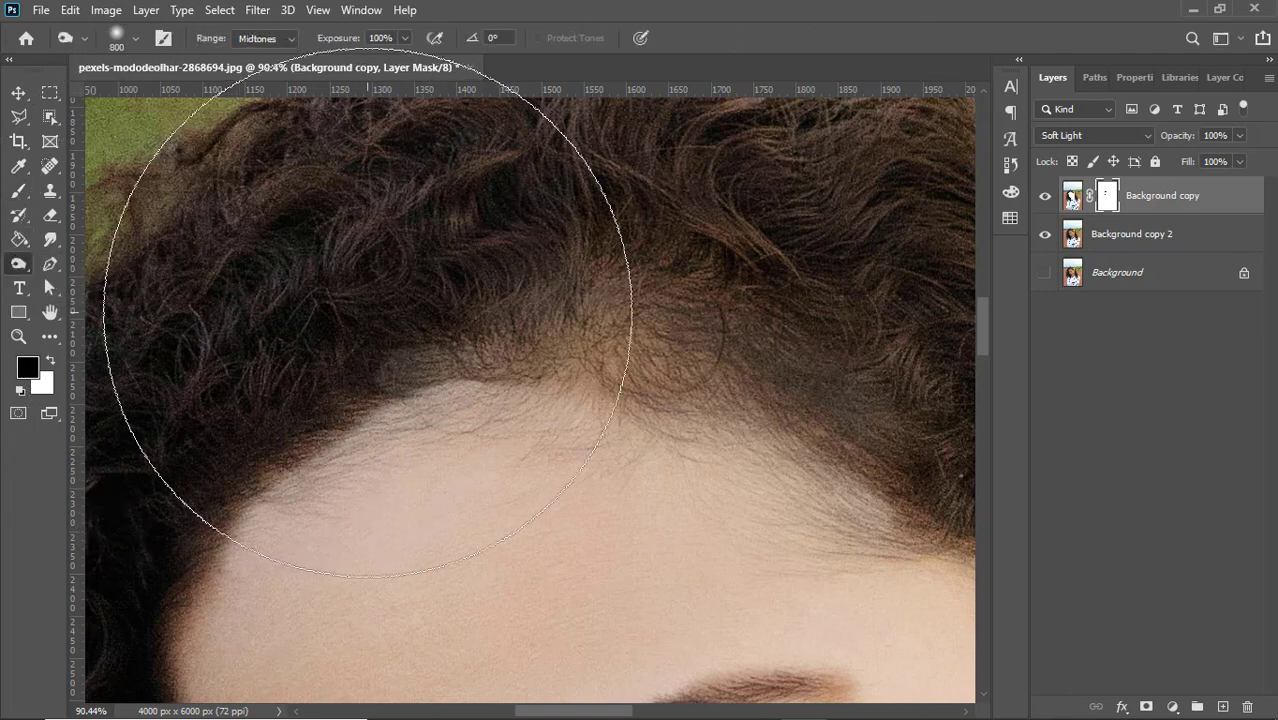
key(bracketleft)
key(bracketleft)
key(bracketleft)
key(bracketleft)
key(bracketleft)
key(bracketleft)
key(bracketleft)
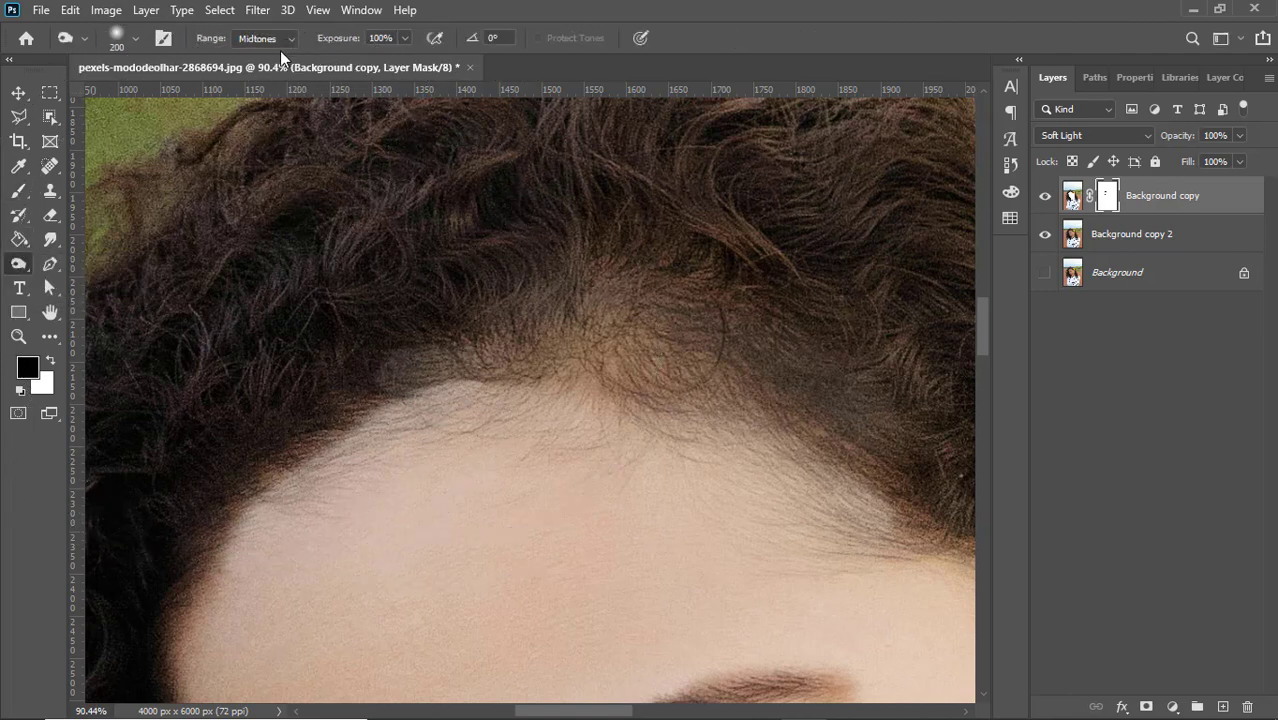
key(bracketleft)
click(278, 40)
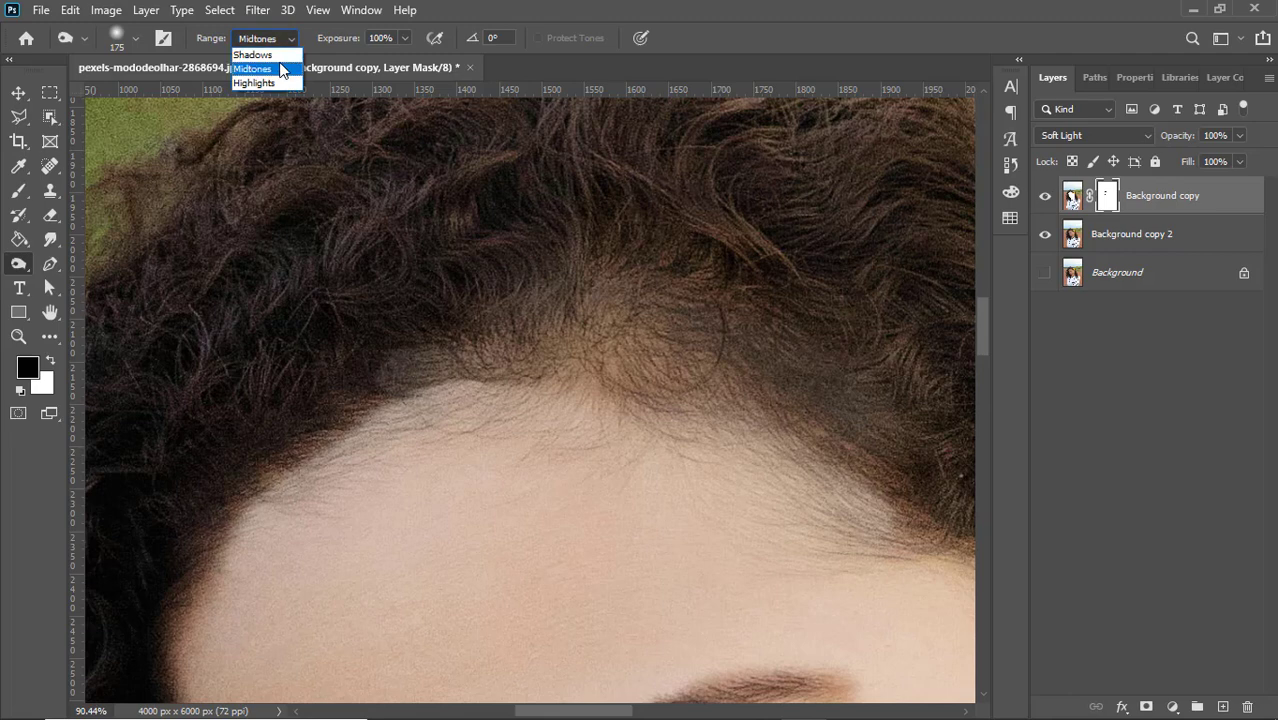
click(476, 373)
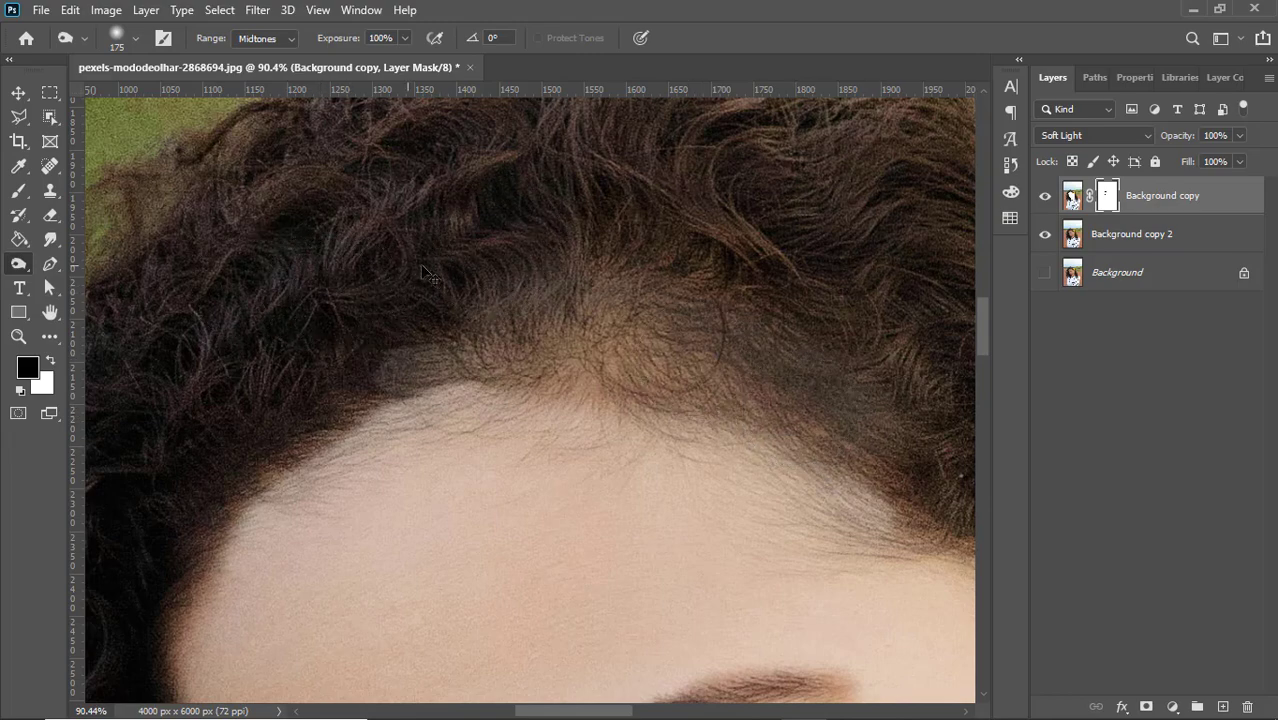
Burn the mask over the hair above the forehead with a 300 px brush in the Highlights range, then reduce the brush to 200 px
mouse_move(584, 279)
mouse_down()
mouse_move(465, 277)
mouse_move(539, 263)
mouse_up()
key(bracketright)
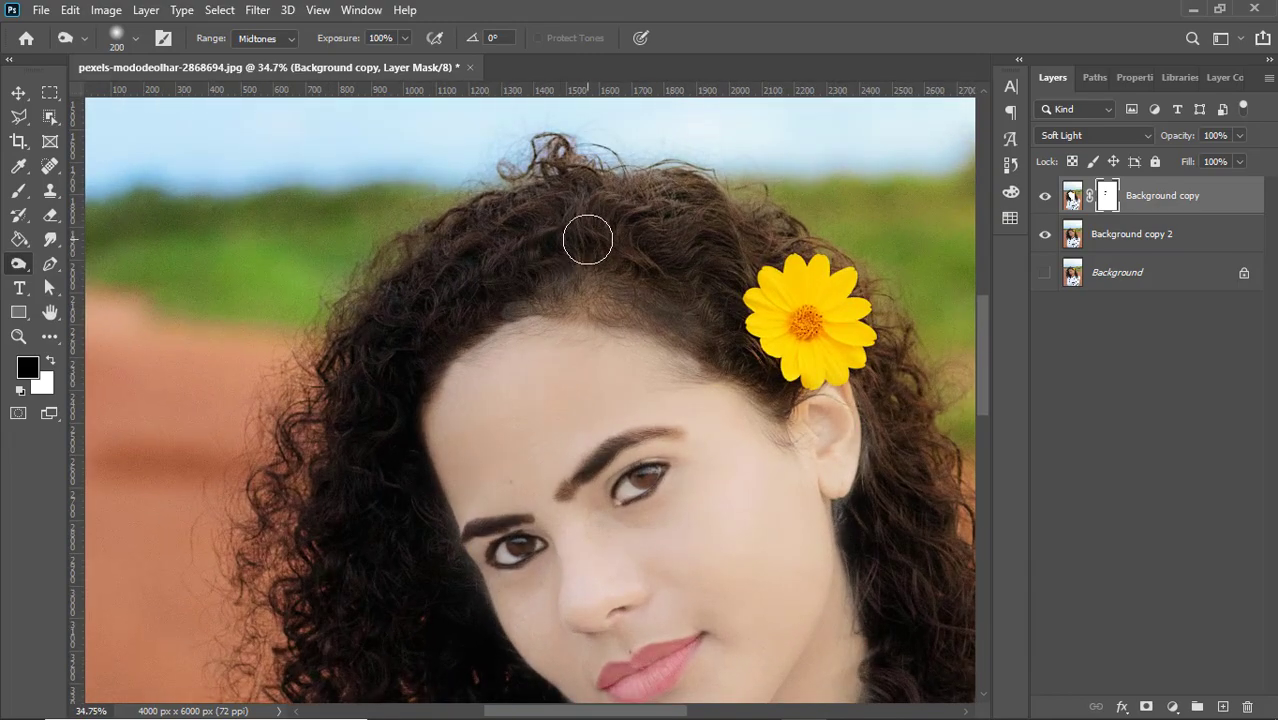
key(bracketright)
key(bracketright)
click(281, 40)
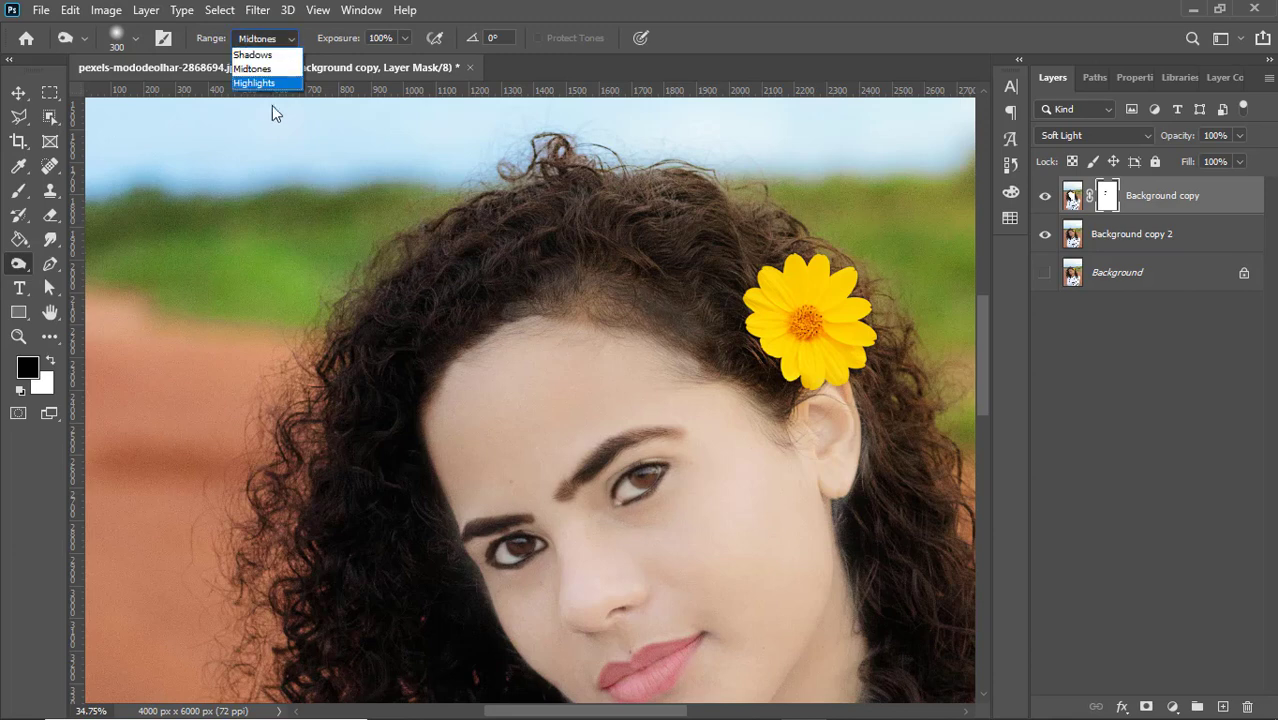
click(254, 83)
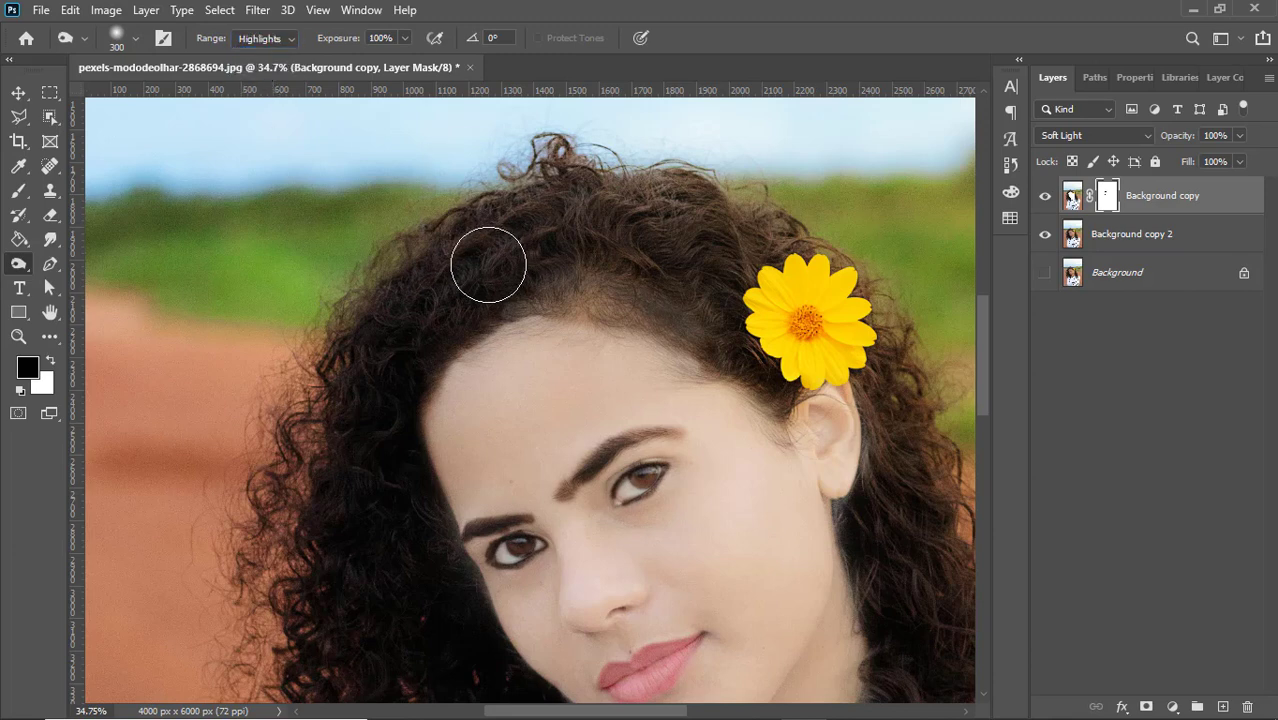
mouse_move(488, 265)
mouse_down()
mouse_move(582, 260)
mouse_move(521, 260)
mouse_move(683, 281)
mouse_move(602, 254)
mouse_move(706, 326)
mouse_move(465, 288)
mouse_up()
key(ctrl+space)
drag(562, 277, 616, 291)
key(bracketleft)
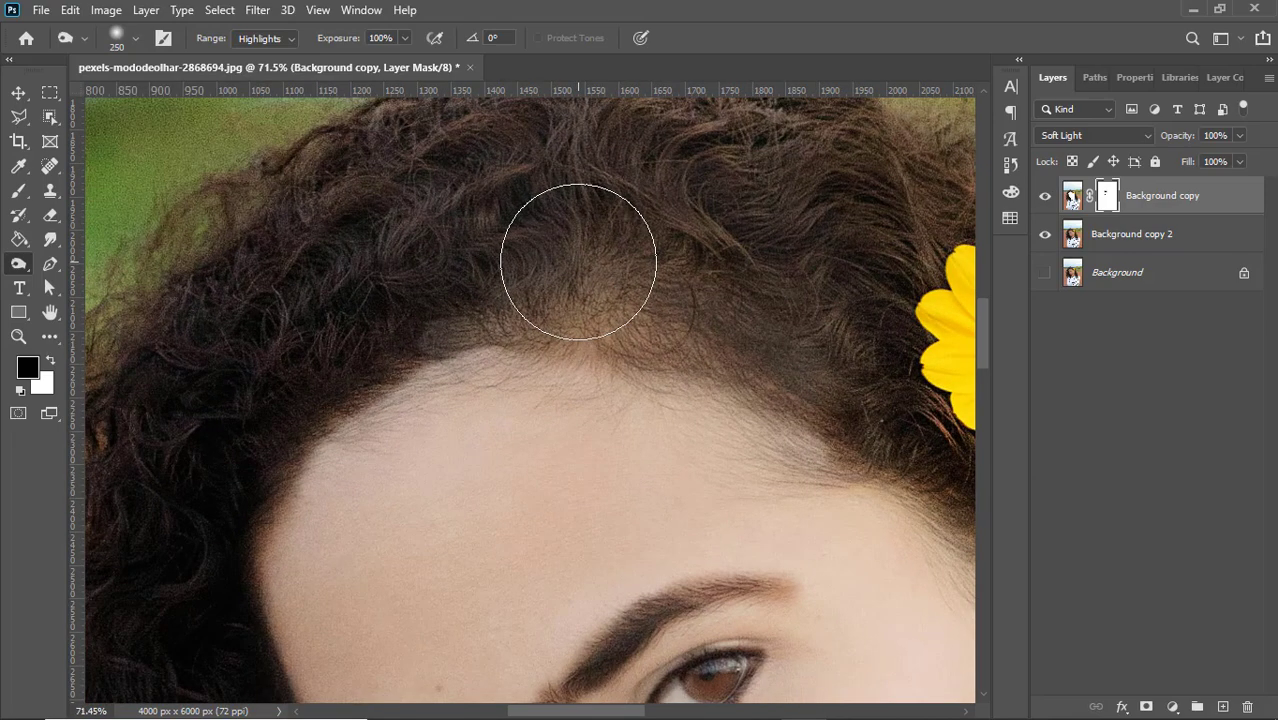
key(bracketleft)
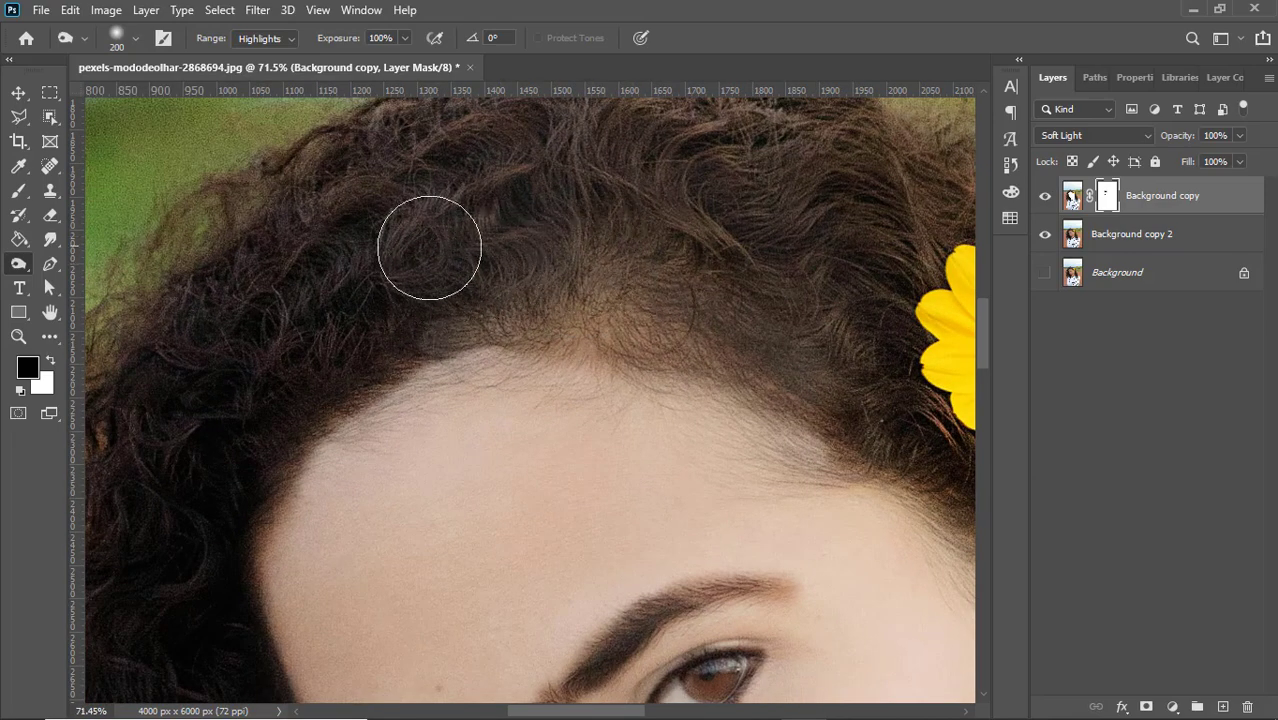
Examine the brightened skin and masked details across the portrait, from the hands up to the face and ear
key(ctrl+space)
mouse_move(429, 247)
mouse_down()
mouse_move(397, 240)
mouse_move(429, 260)
mouse_up()
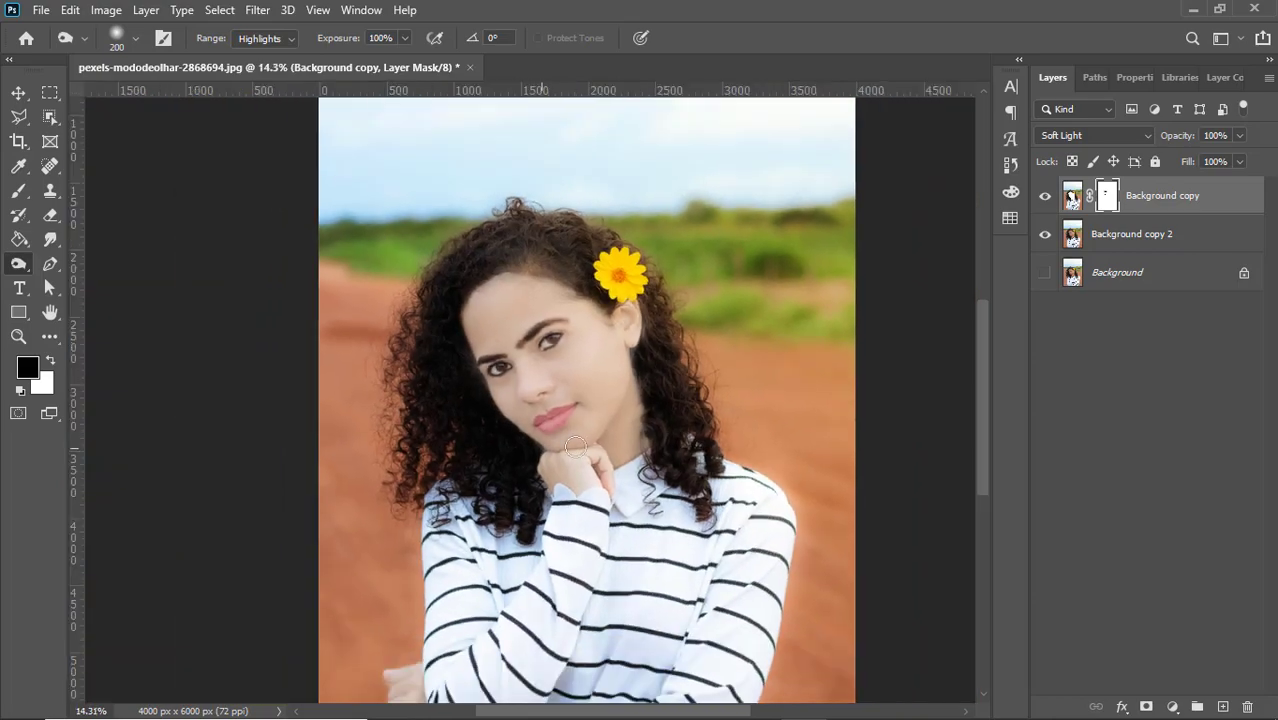
drag(583, 448, 582, 449)
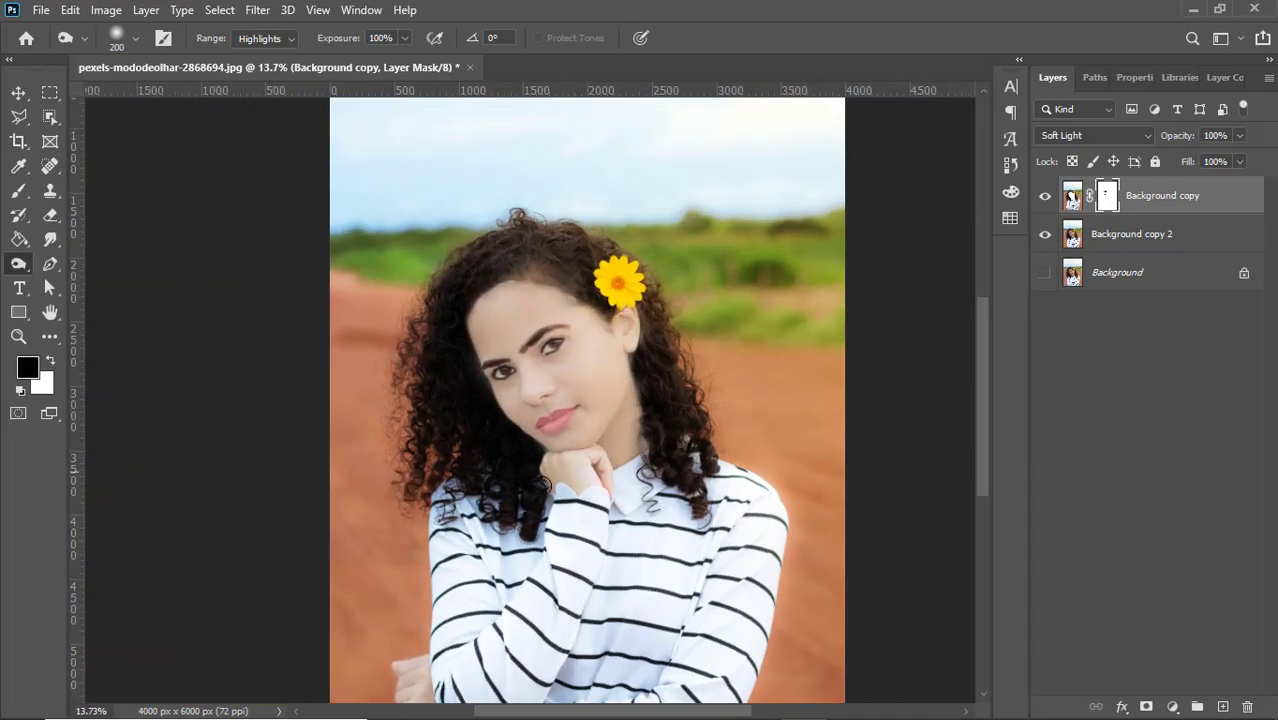
key(space)
drag(498, 573, 523, 429)
mouse_move(451, 637)
mouse_down()
mouse_move(466, 575)
mouse_move(451, 607)
mouse_move(528, 571)
mouse_move(419, 559)
mouse_up()
key(ctrl+space)
key(space)
mouse_move(678, 273)
mouse_down()
mouse_move(634, 376)
mouse_move(591, 407)
mouse_up()
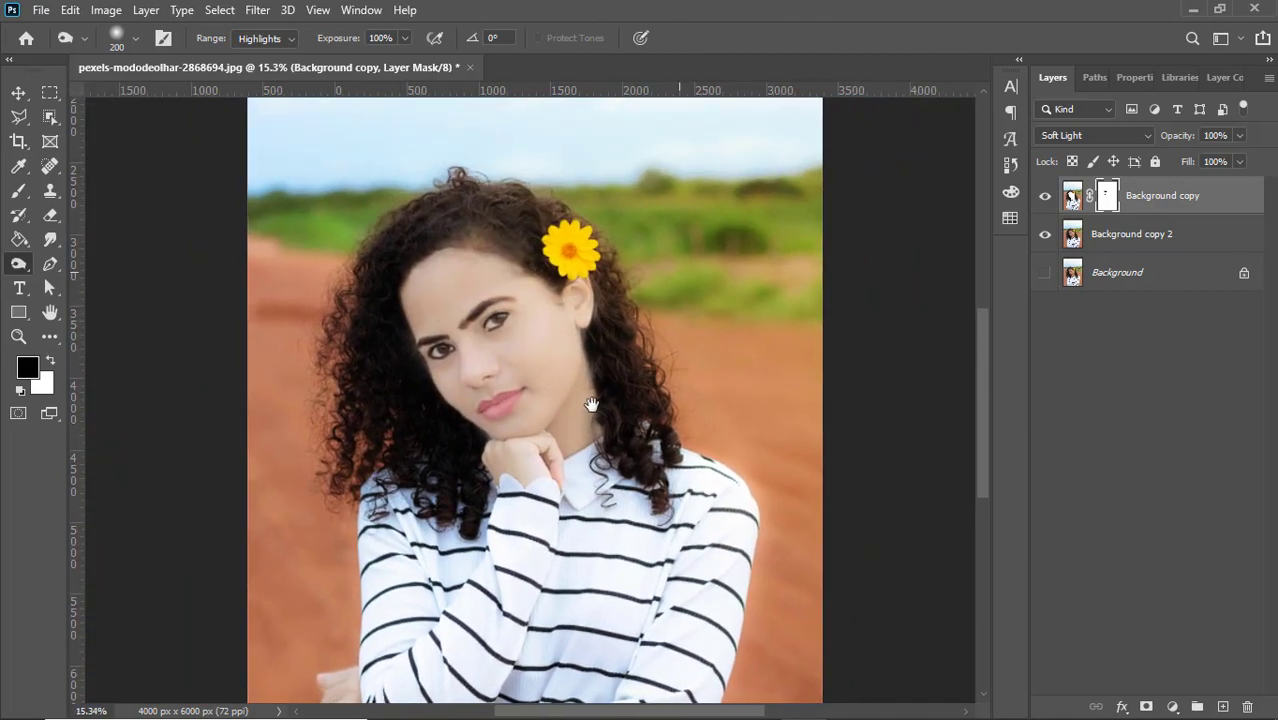
key(ctrl+space)
drag(586, 329, 640, 338)
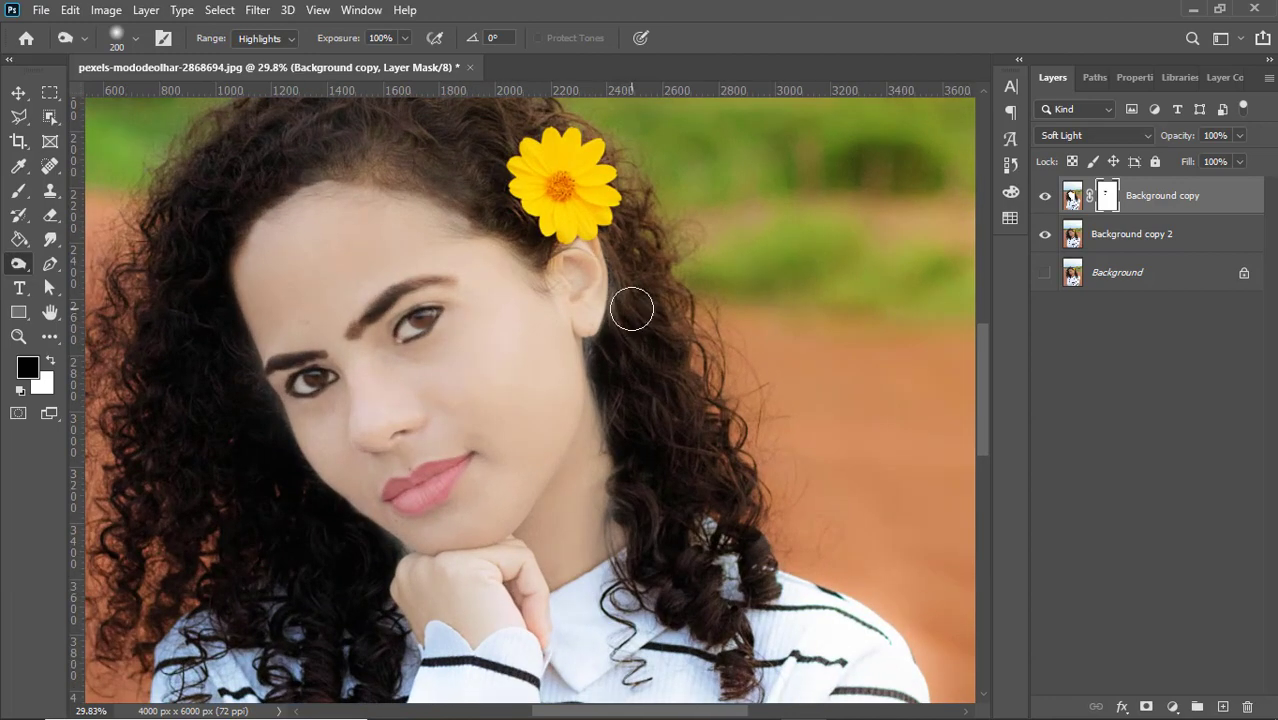
Paint black on the mask with a 35 px brush along the hair edge beside the ear, then enlarge the brush to 45 px
key(space)
drag(632, 285, 582, 476)
key(b)
key(ctrl+space)
drag(503, 435, 696, 511)
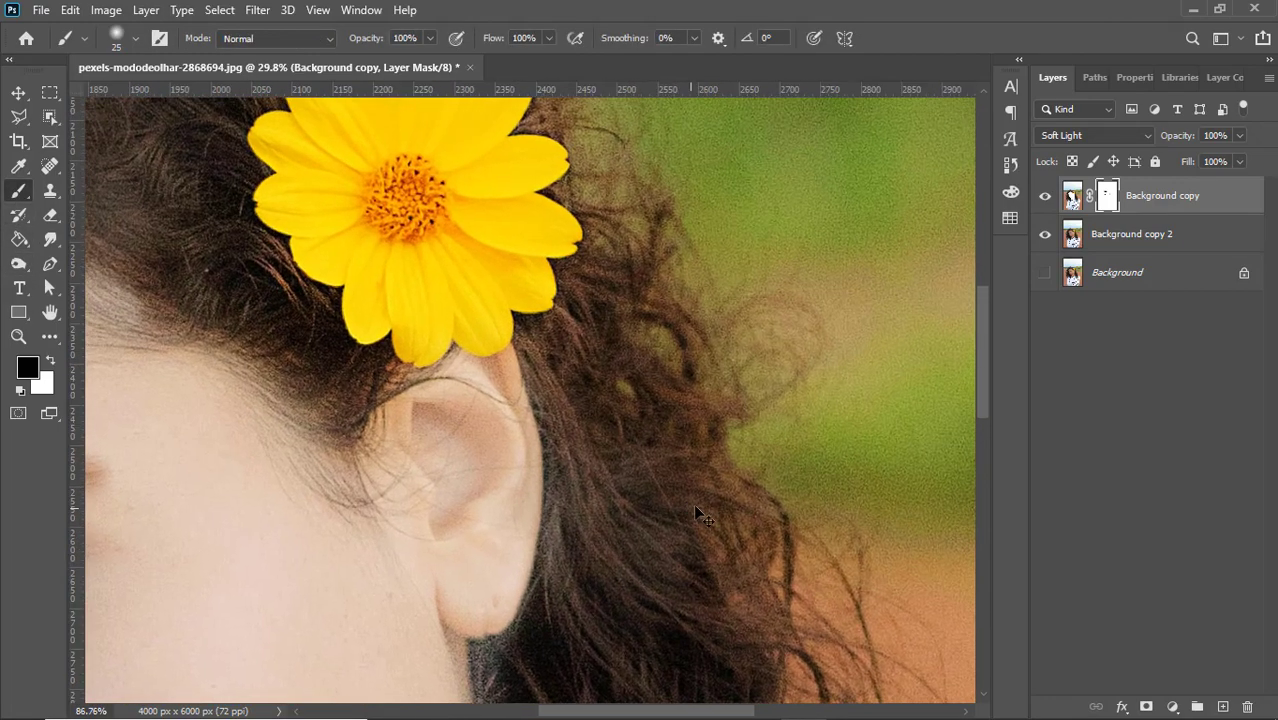
key(ctrl+space)
drag(552, 402, 561, 398)
mouse_move(534, 350)
mouse_down()
mouse_move(554, 416)
mouse_move(562, 542)
mouse_move(579, 542)
mouse_move(569, 557)
mouse_up()
scroll(622, 451, down, 5)
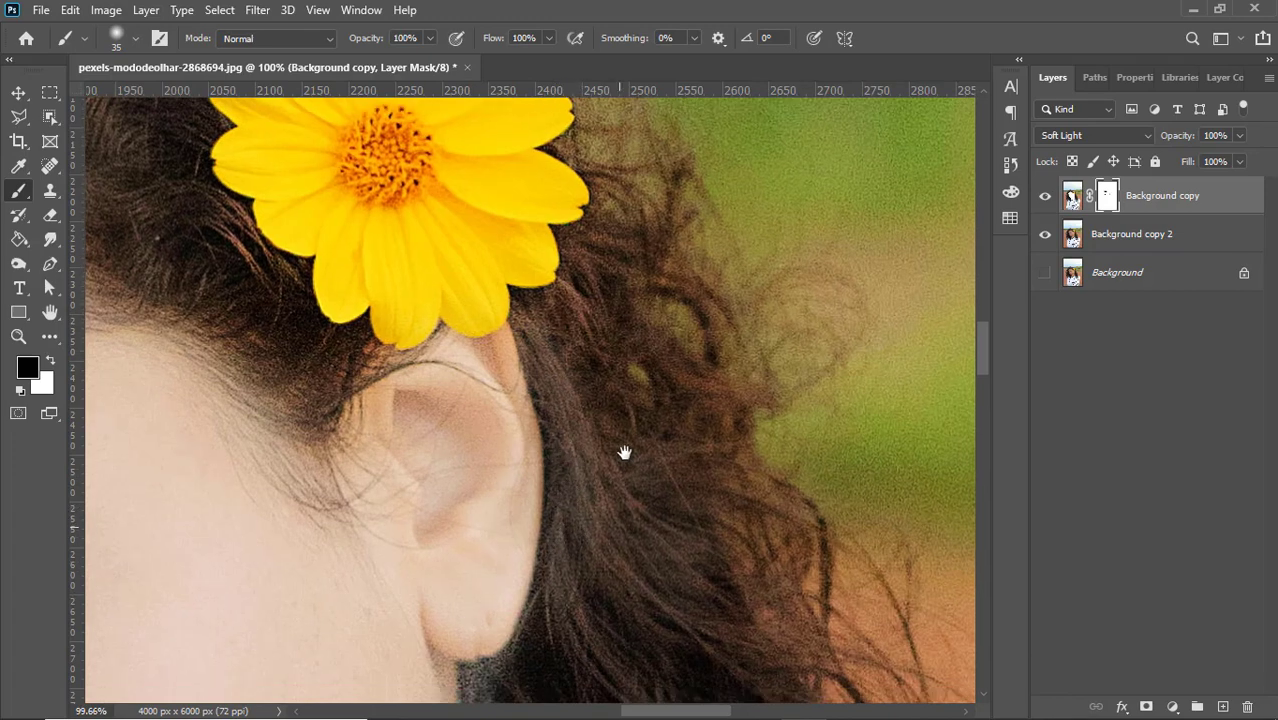
mouse_move(492, 484)
mouse_down()
mouse_move(534, 388)
mouse_move(482, 392)
mouse_move(451, 324)
mouse_move(485, 455)
mouse_move(547, 589)
mouse_move(524, 471)
mouse_move(565, 467)
mouse_move(528, 498)
mouse_move(516, 482)
mouse_move(532, 600)
mouse_move(501, 504)
mouse_move(520, 614)
mouse_move(575, 668)
mouse_up()
key(bracketright)
Dodge the mask along the forehead hairline with a 250 px brush in the Shadows range
mouse_move(663, 489)
mouse_down()
mouse_move(611, 457)
mouse_move(570, 452)
mouse_move(599, 462)
mouse_move(593, 427)
mouse_move(522, 431)
mouse_up()
mouse_move(439, 306)
mouse_down()
mouse_move(479, 369)
mouse_move(556, 382)
mouse_up()
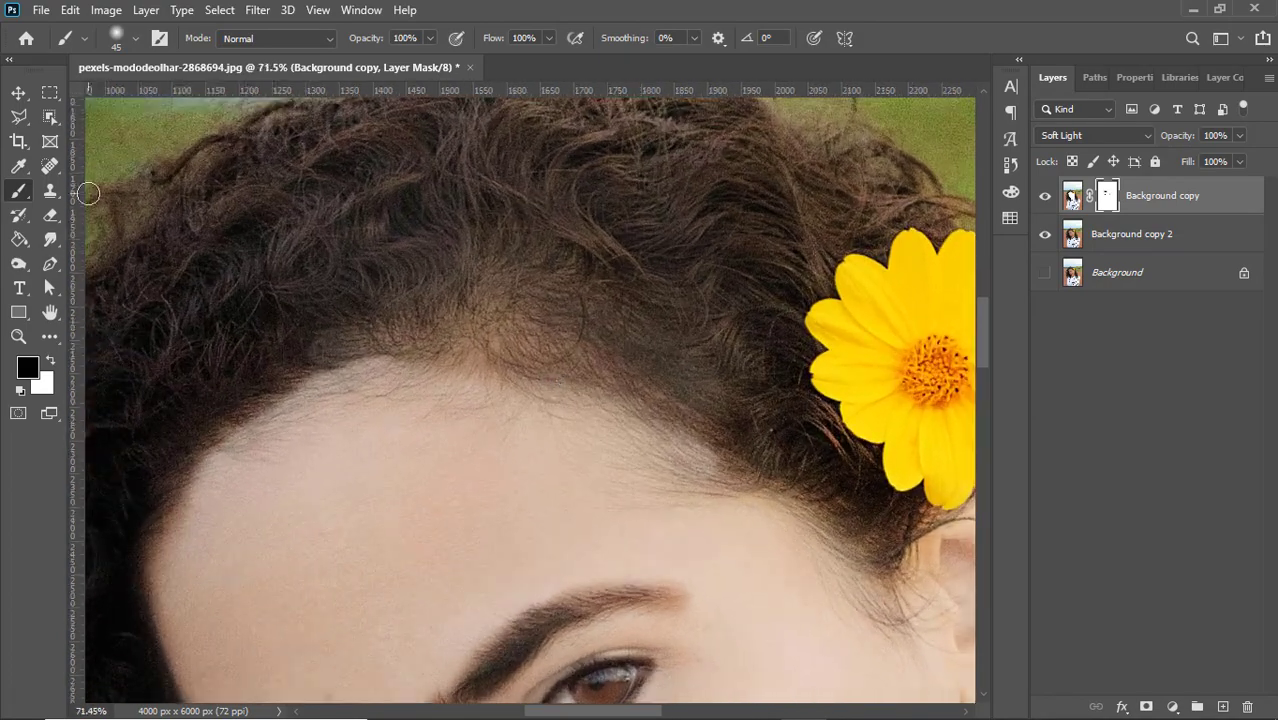
right_click(20, 266)
click(88, 265)
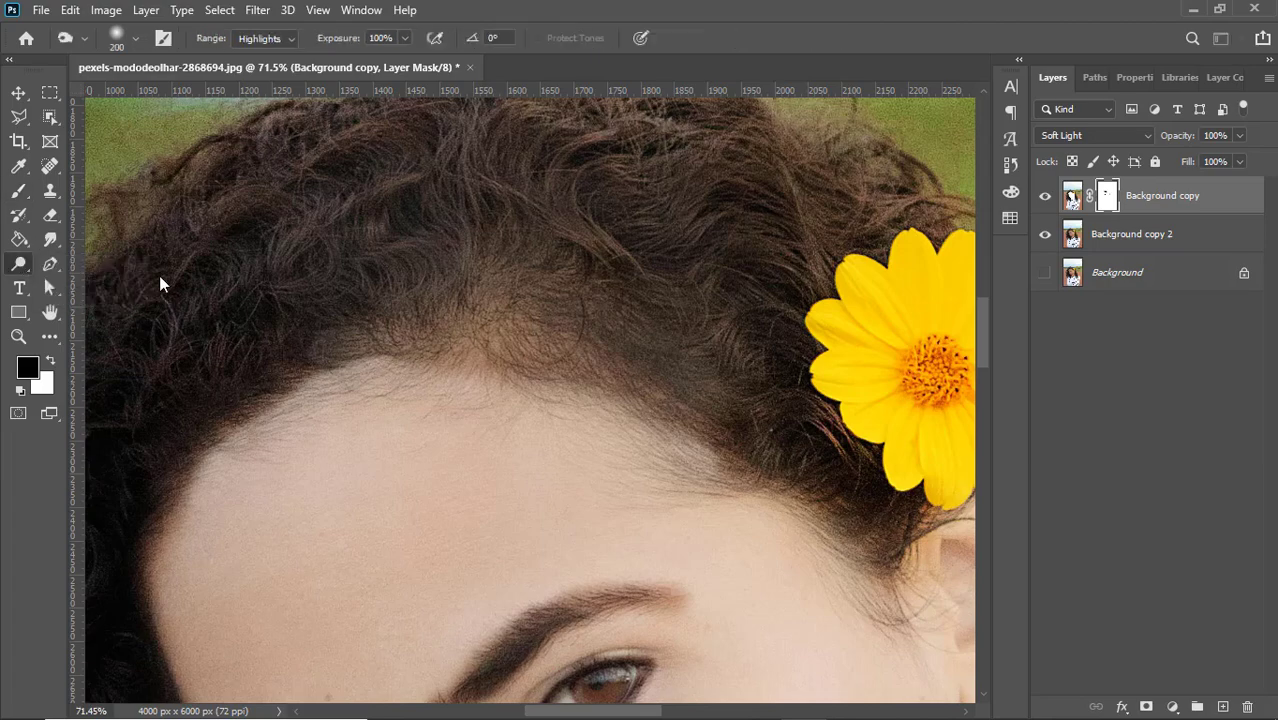
key(bracketleft)
key(bracketleft)
key(bracketleft)
key(bracketleft)
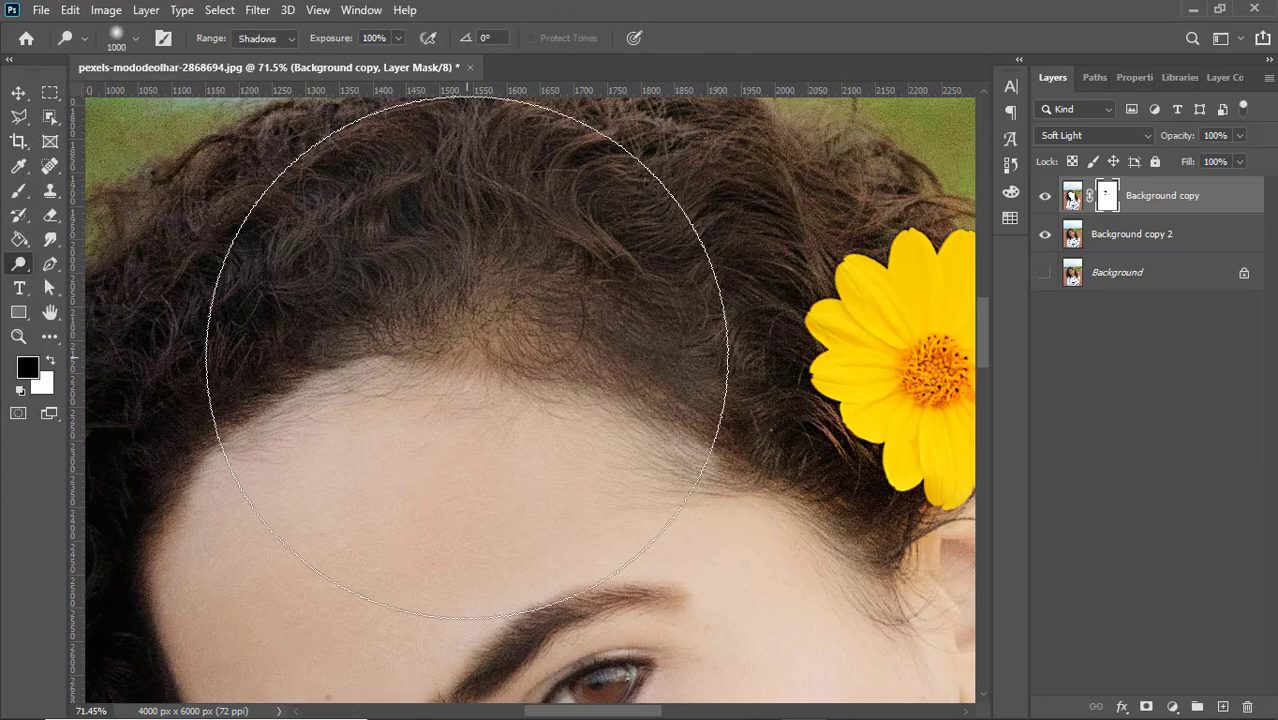
key(bracketleft)
key(bracketleft)
key(bracketleft)
key(bracketleft)
key(bracketleft)
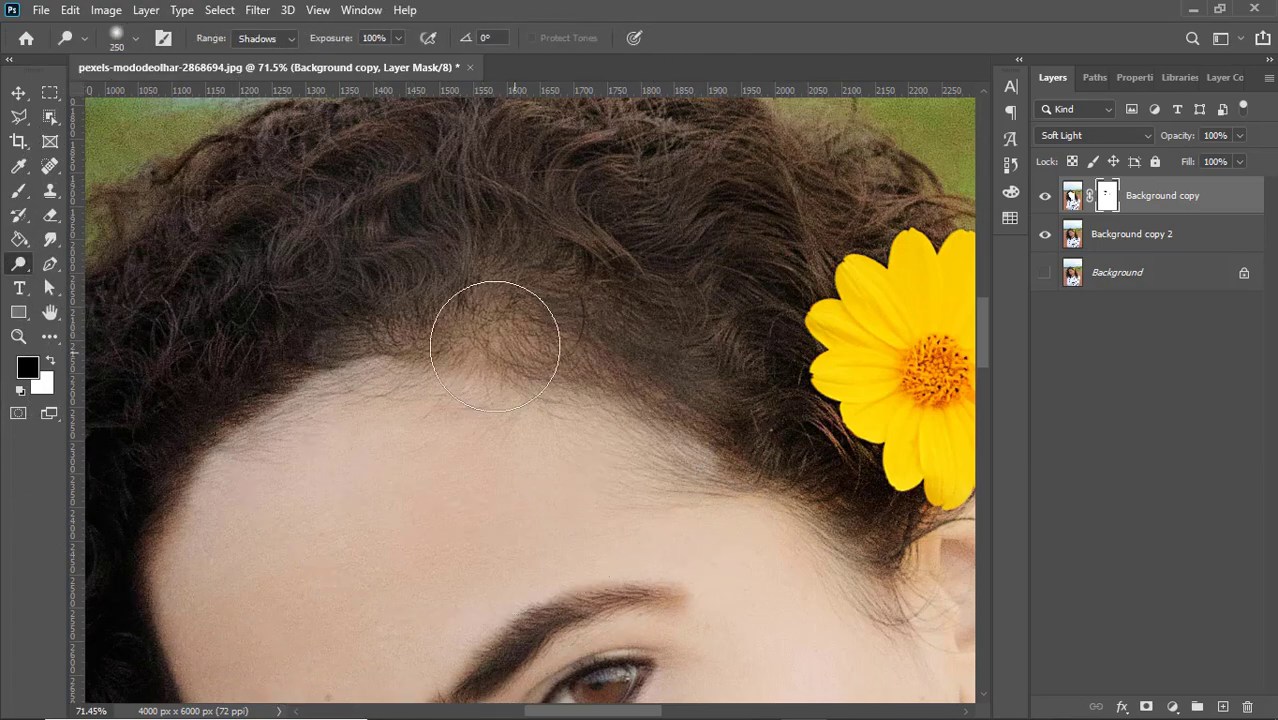
mouse_move(541, 358)
mouse_down()
mouse_move(630, 376)
mouse_move(628, 390)
mouse_move(440, 335)
mouse_move(427, 382)
mouse_move(522, 379)
mouse_move(300, 365)
mouse_move(328, 399)
mouse_move(335, 249)
mouse_up()
scroll(343, 396, down, 3)
scroll(480, 297, down, 5)
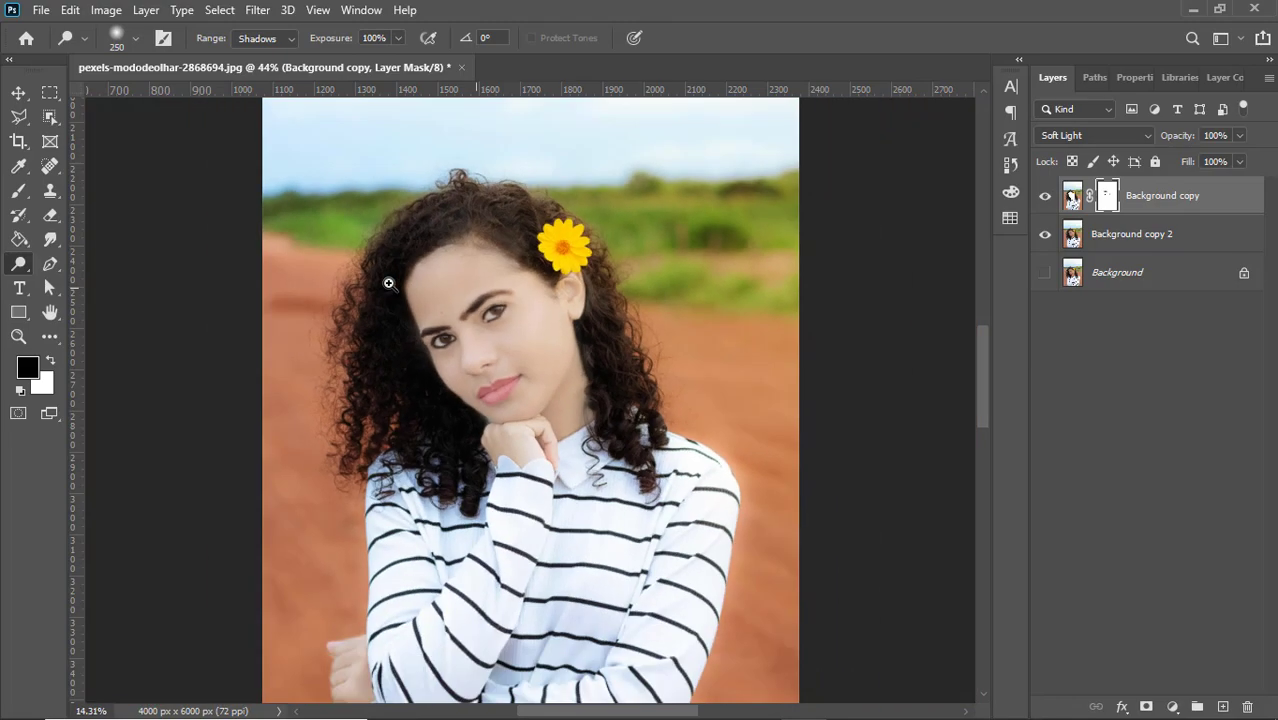
Add a new empty layer above the masked Background copy layer
click(19, 93)
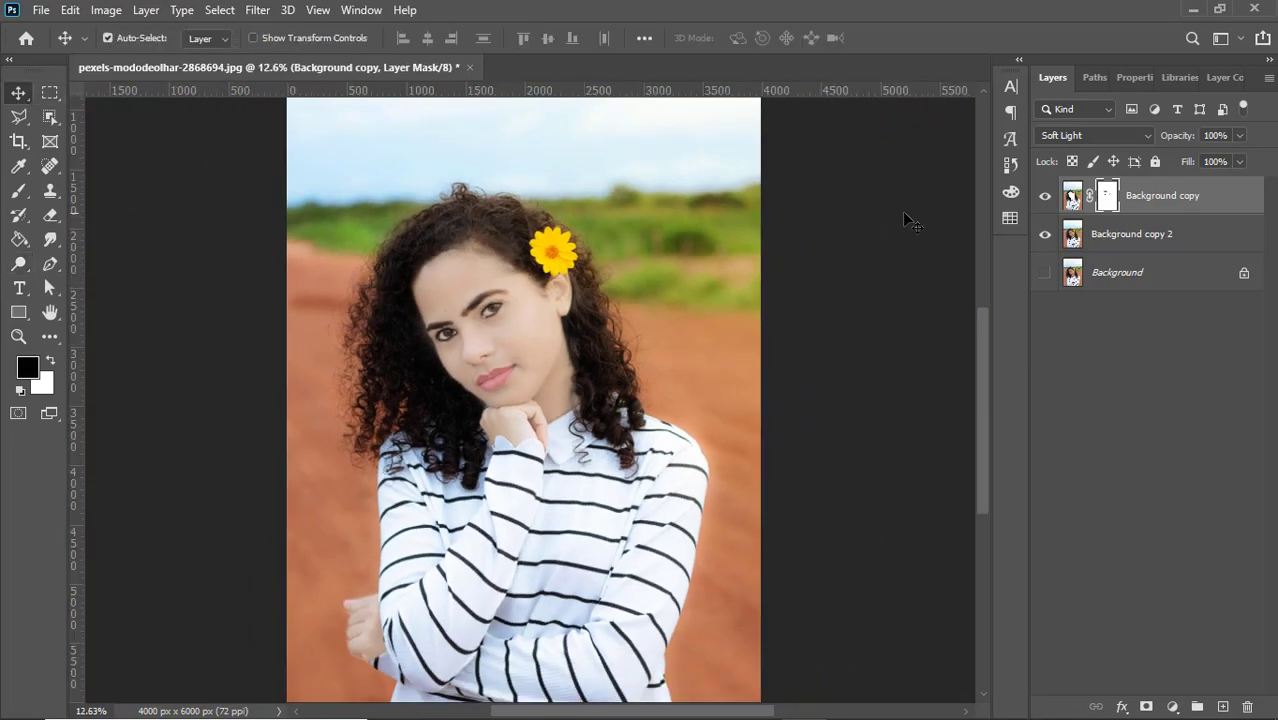
click(1078, 199)
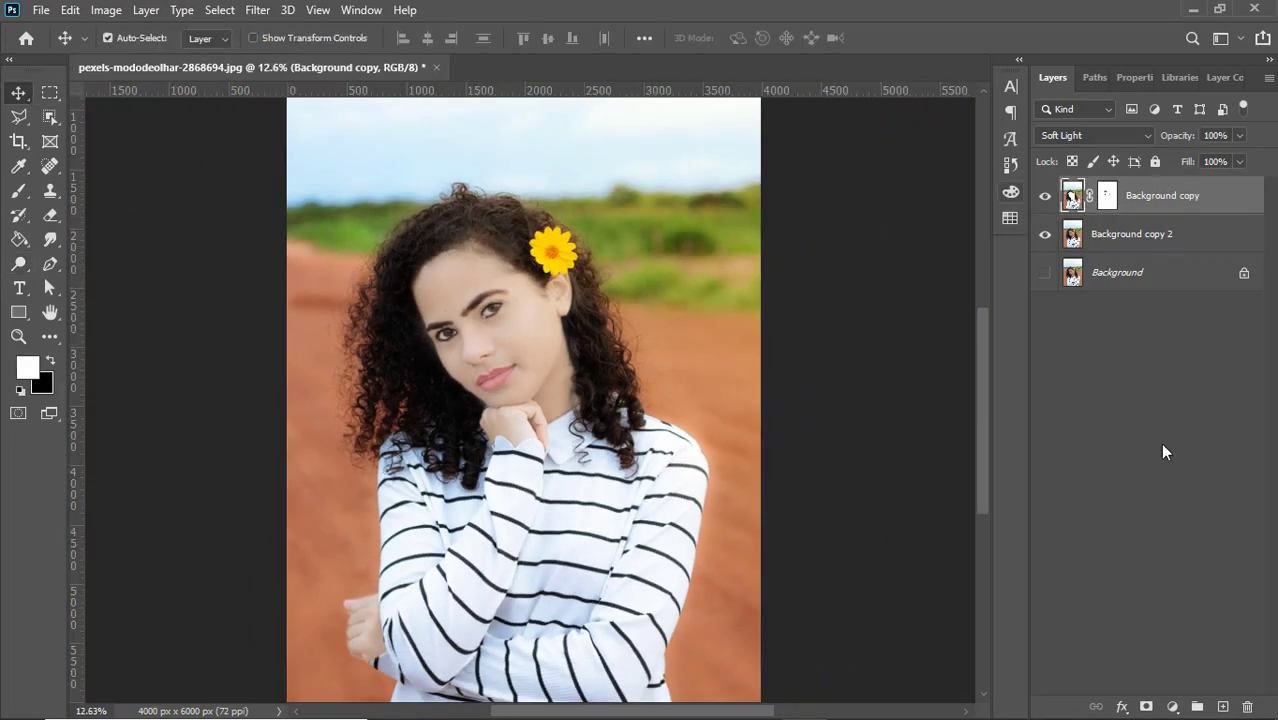
click(1222, 707)
Set the foreground colour to bright pink #fb188d for the lips
drag(508, 379, 630, 419)
click(29, 374)
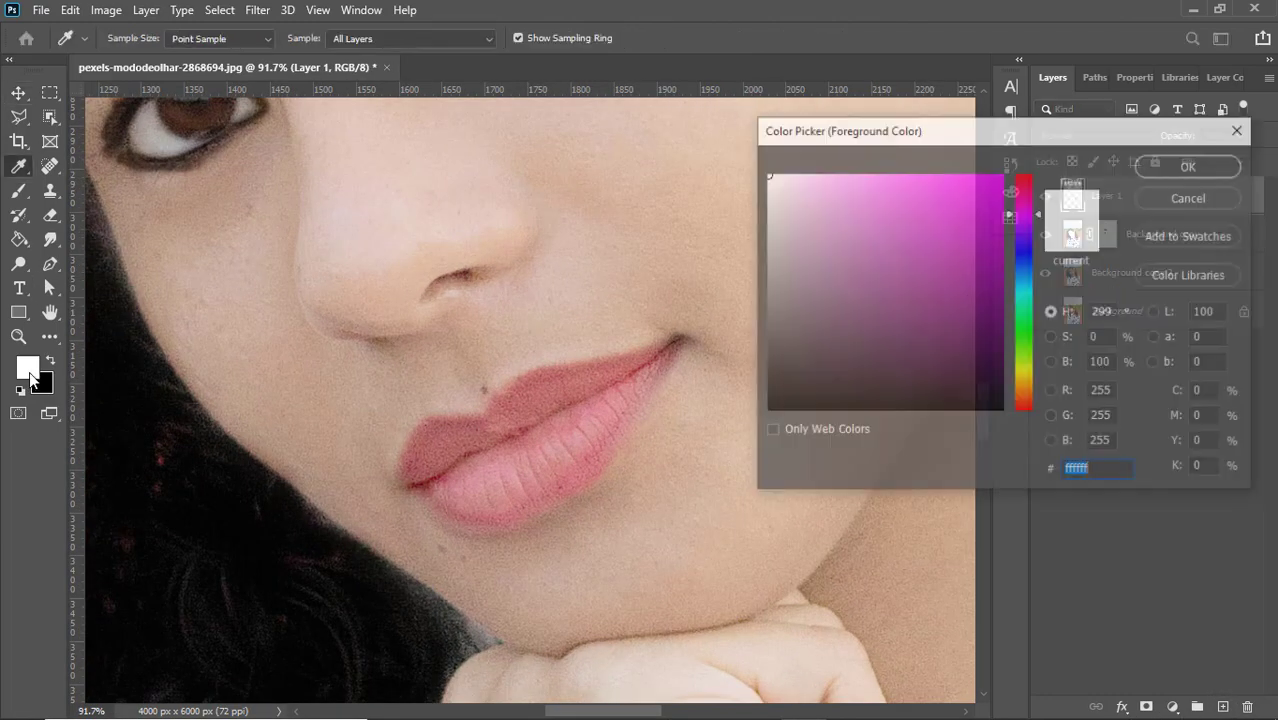
drag(914, 217, 963, 170)
mouse_move(996, 212)
mouse_down()
mouse_move(999, 176)
mouse_move(1016, 193)
mouse_up()
click(981, 177)
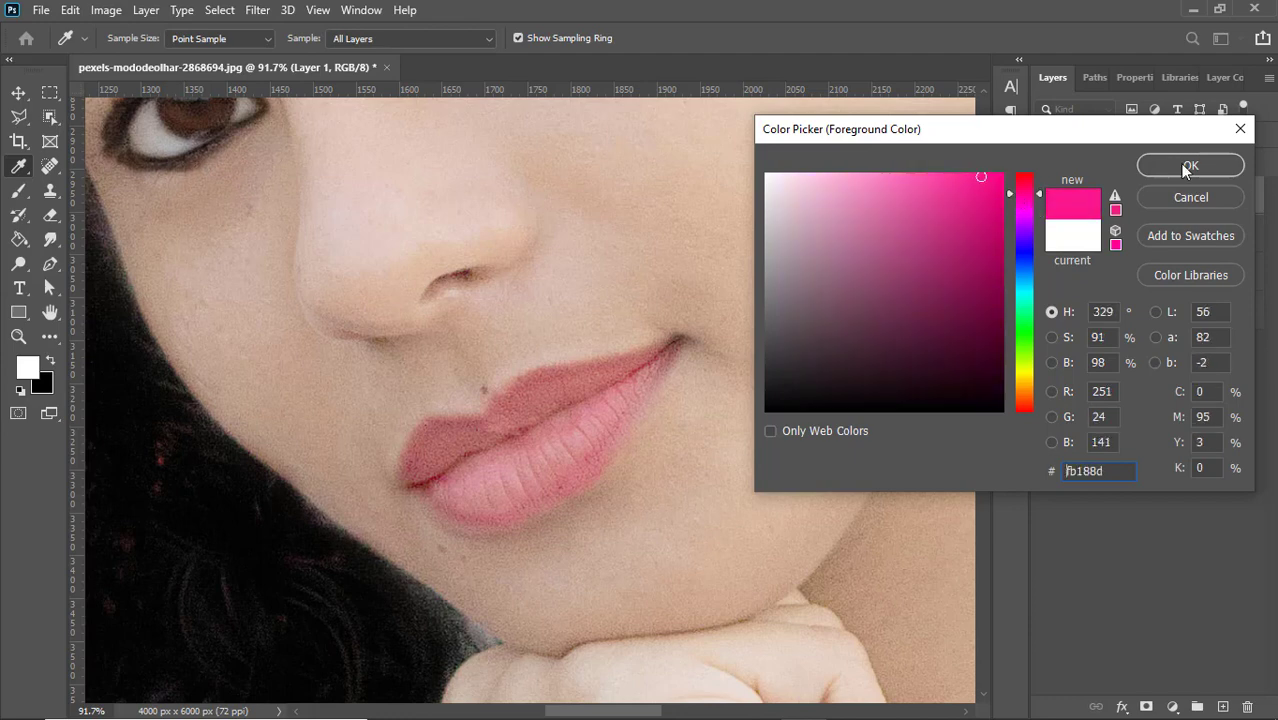
click(1190, 168)
key(Return)
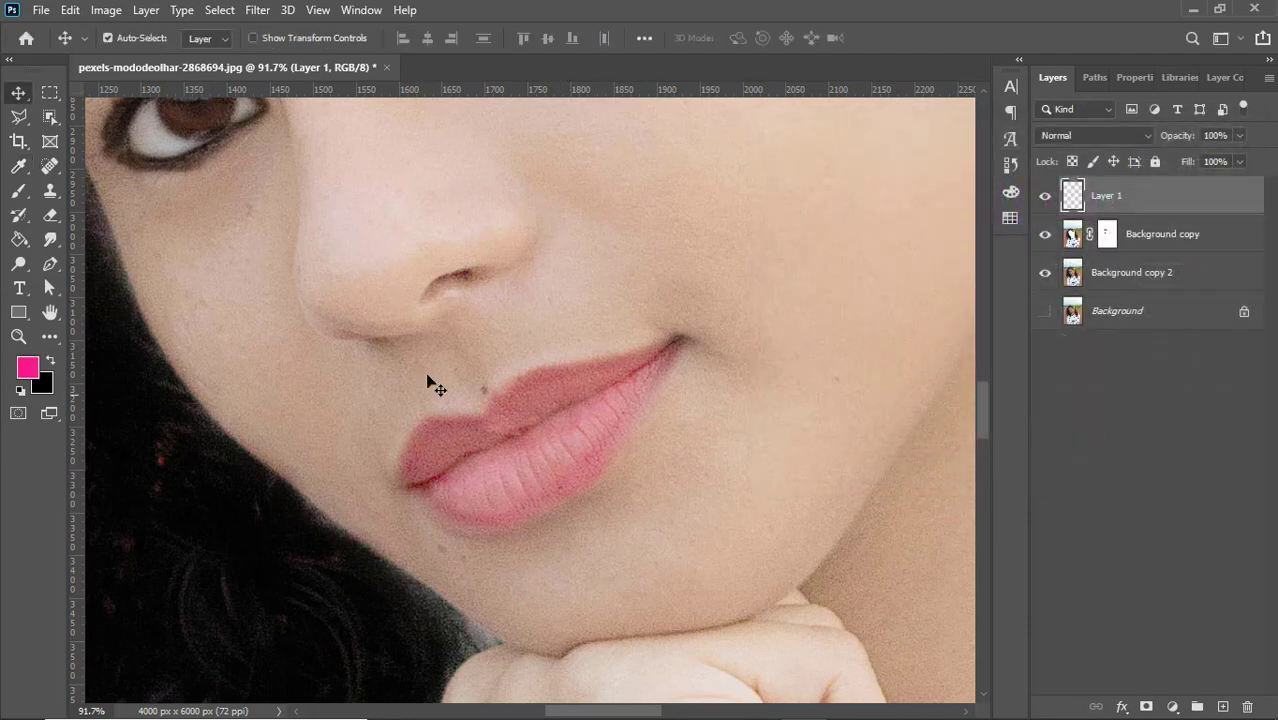
Paint the upper and lower lips solid pink on the new layer, using a 30 px brush along the edges and 60 px inside
click(19, 194)
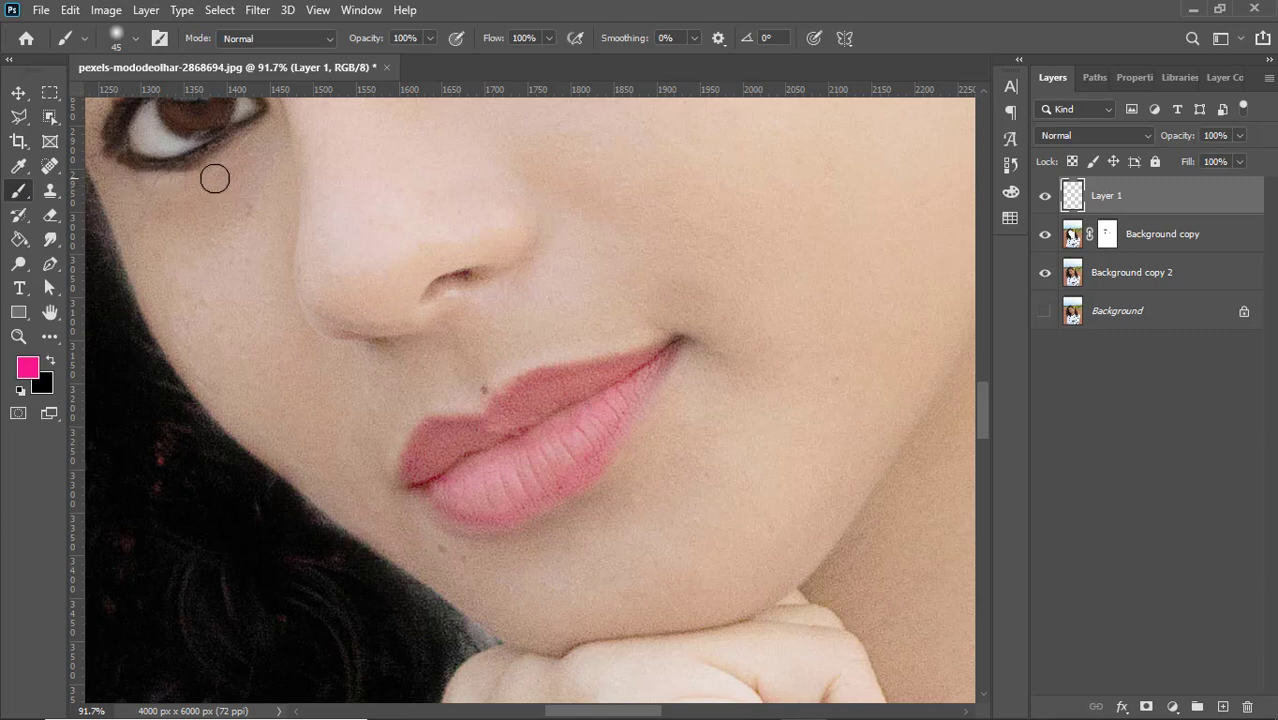
scroll(507, 440, up, 1)
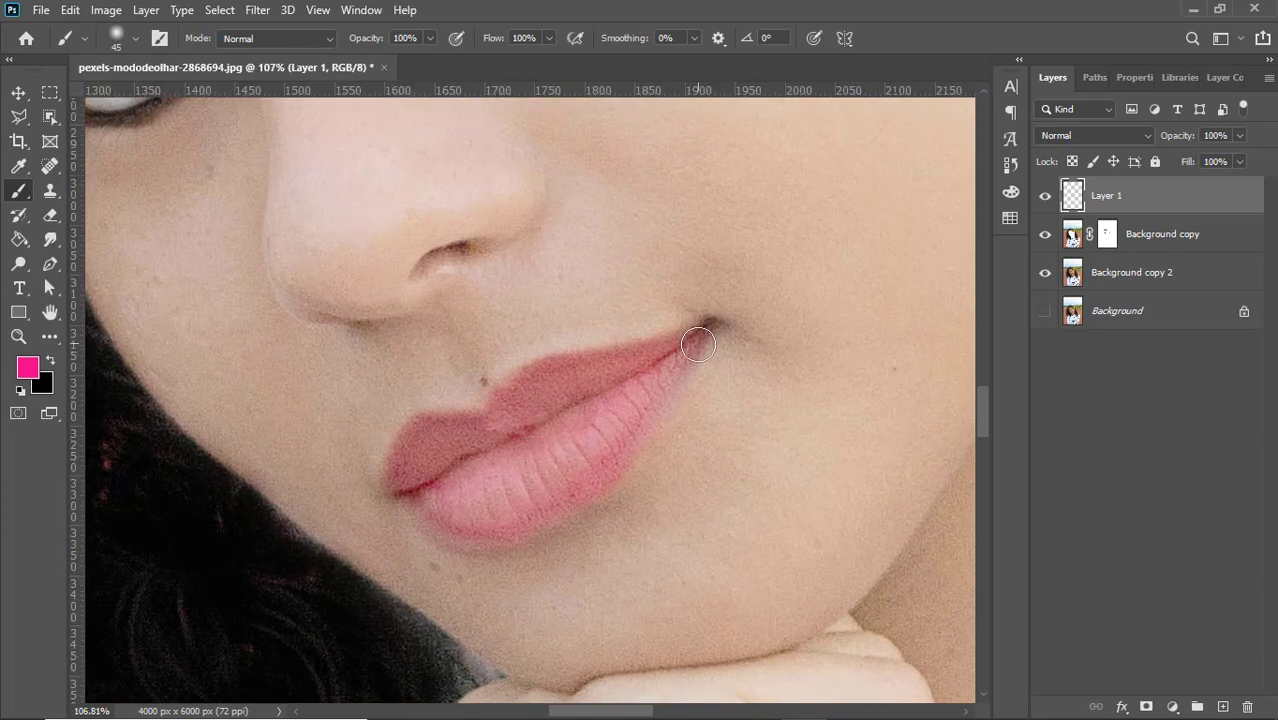
mouse_move(699, 341)
mouse_down()
mouse_move(555, 370)
mouse_move(509, 404)
mouse_move(520, 384)
mouse_move(490, 424)
mouse_move(419, 428)
mouse_move(465, 427)
mouse_up()
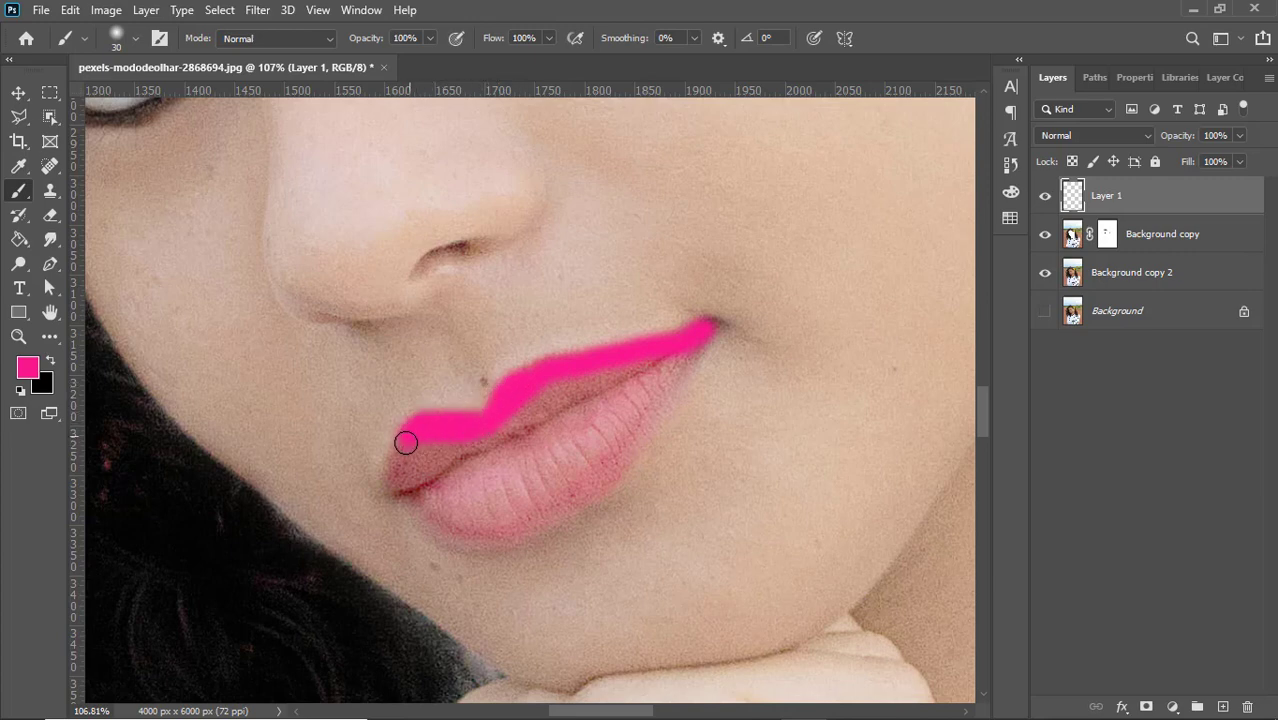
mouse_move(405, 442)
mouse_down()
mouse_move(394, 495)
mouse_move(458, 520)
mouse_move(432, 514)
mouse_move(524, 524)
mouse_move(600, 477)
mouse_move(695, 348)
mouse_move(649, 379)
mouse_move(654, 369)
mouse_move(533, 414)
mouse_move(570, 387)
mouse_move(452, 464)
mouse_move(417, 468)
mouse_move(484, 476)
mouse_move(432, 480)
mouse_move(531, 481)
mouse_move(480, 492)
mouse_move(552, 471)
mouse_move(609, 411)
mouse_move(496, 479)
mouse_move(431, 479)
mouse_move(585, 402)
mouse_move(468, 422)
mouse_up()
key(bracketright)
key(bracketright)
key(bracketright)
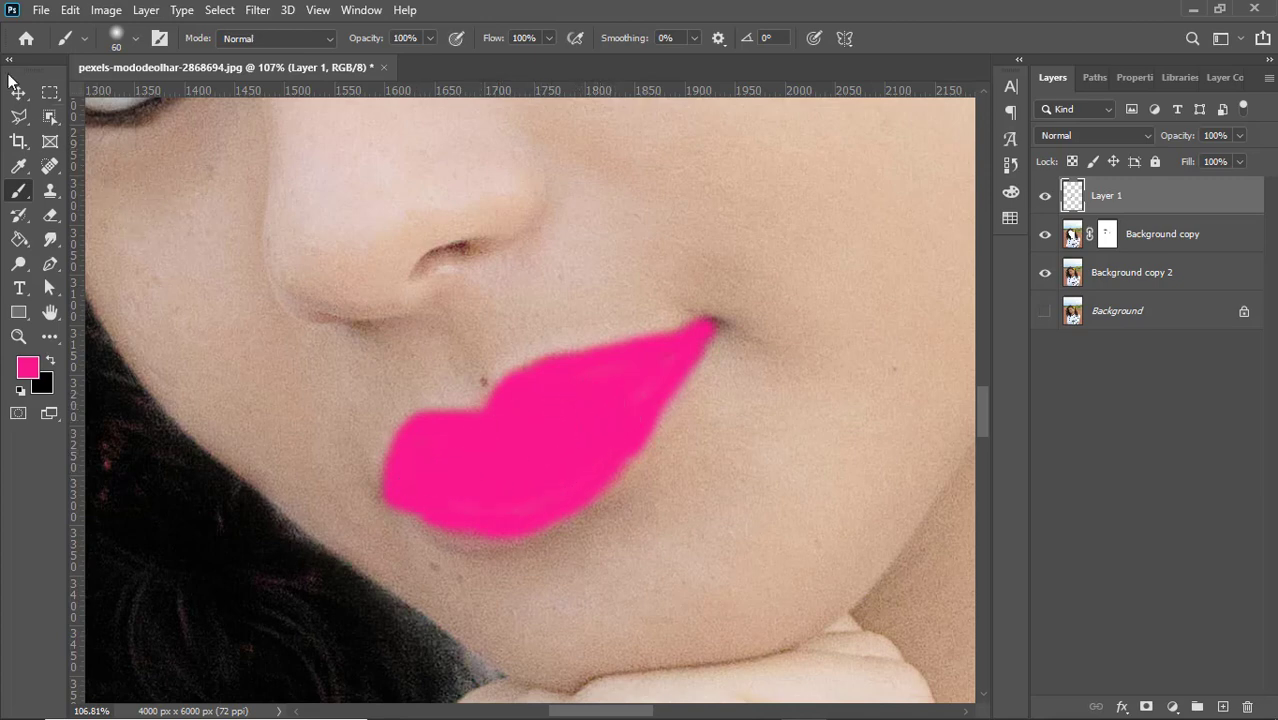
Set the painted lip layer's blend mode to Multiply and view the whole portrait
click(1100, 136)
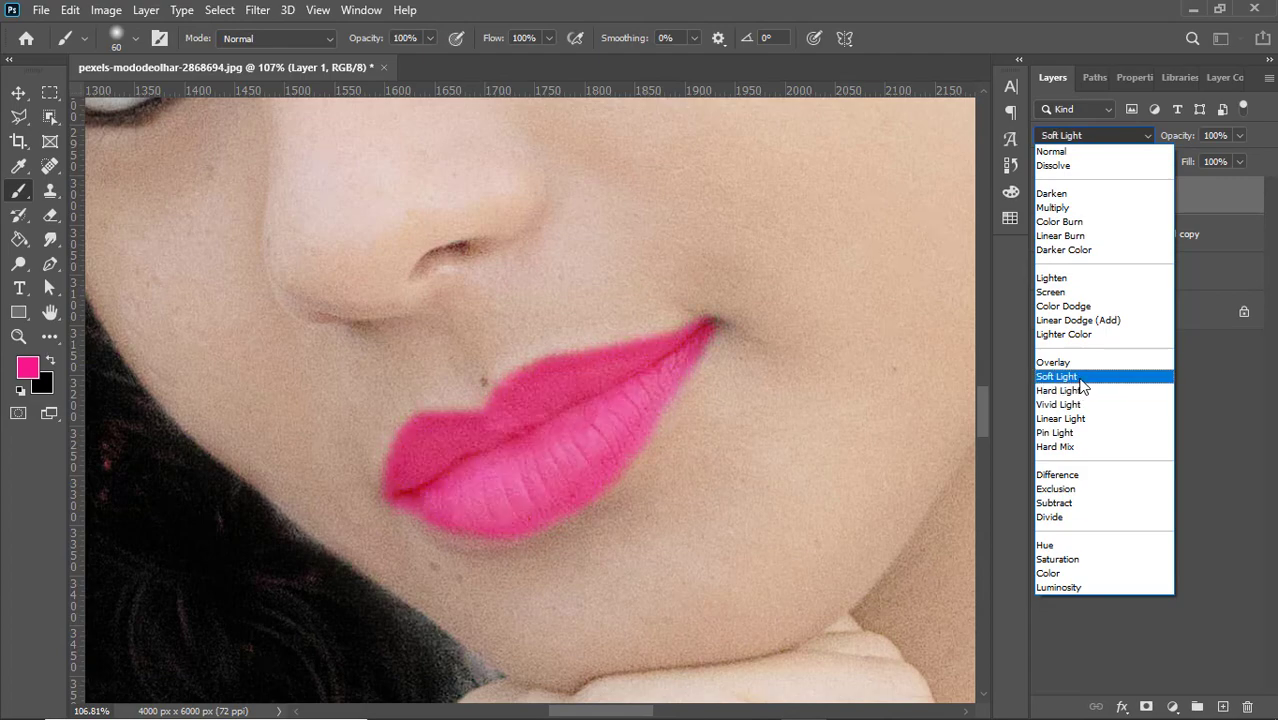
click(1079, 207)
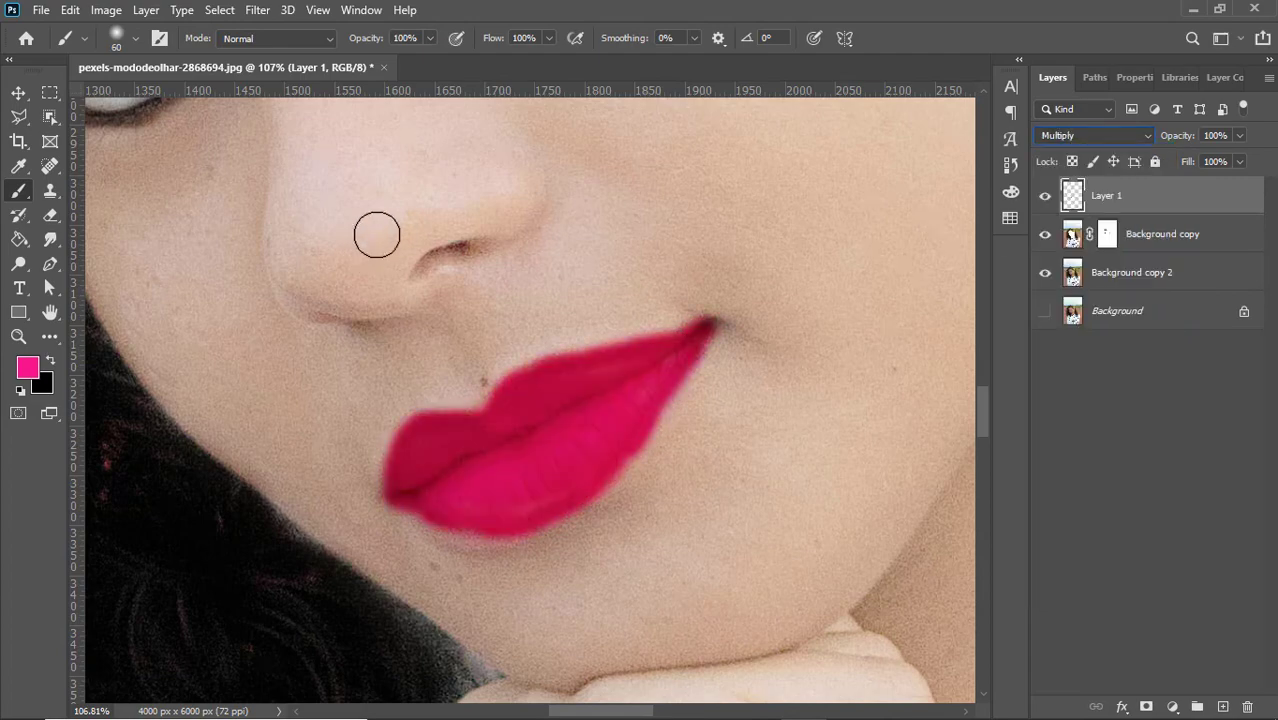
click(18, 93)
drag(680, 388, 522, 357)
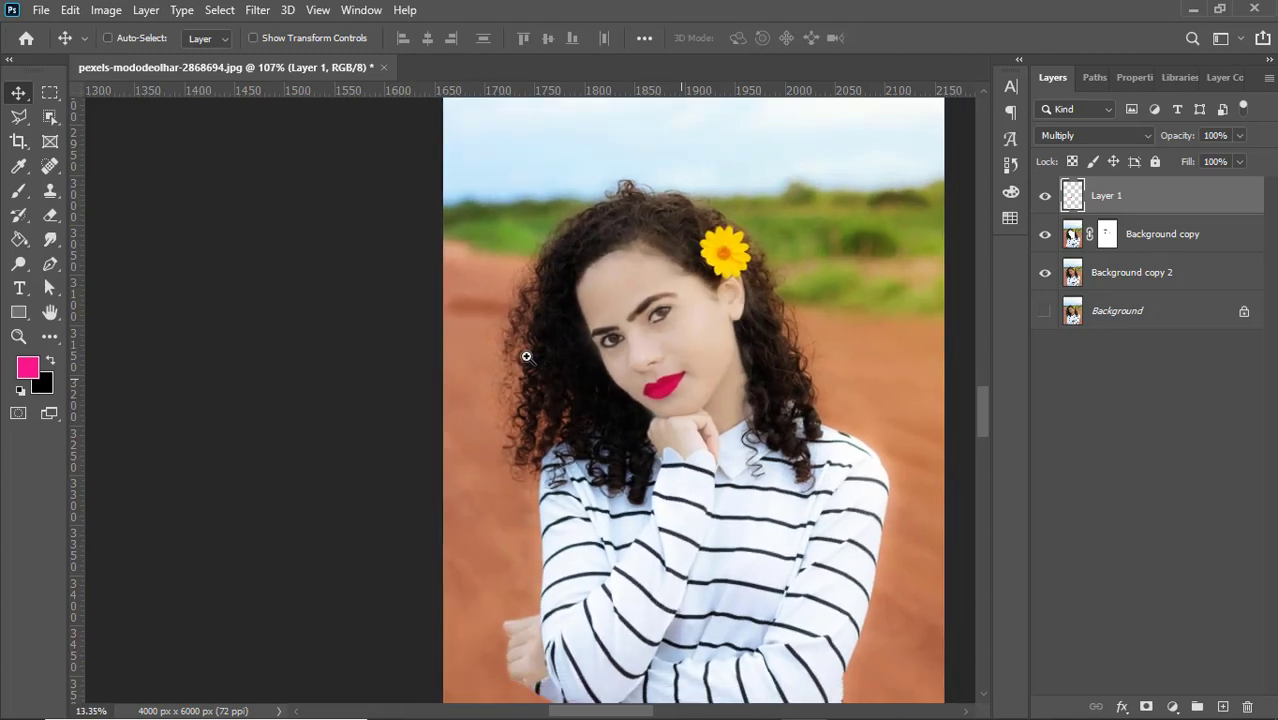
drag(662, 351, 616, 339)
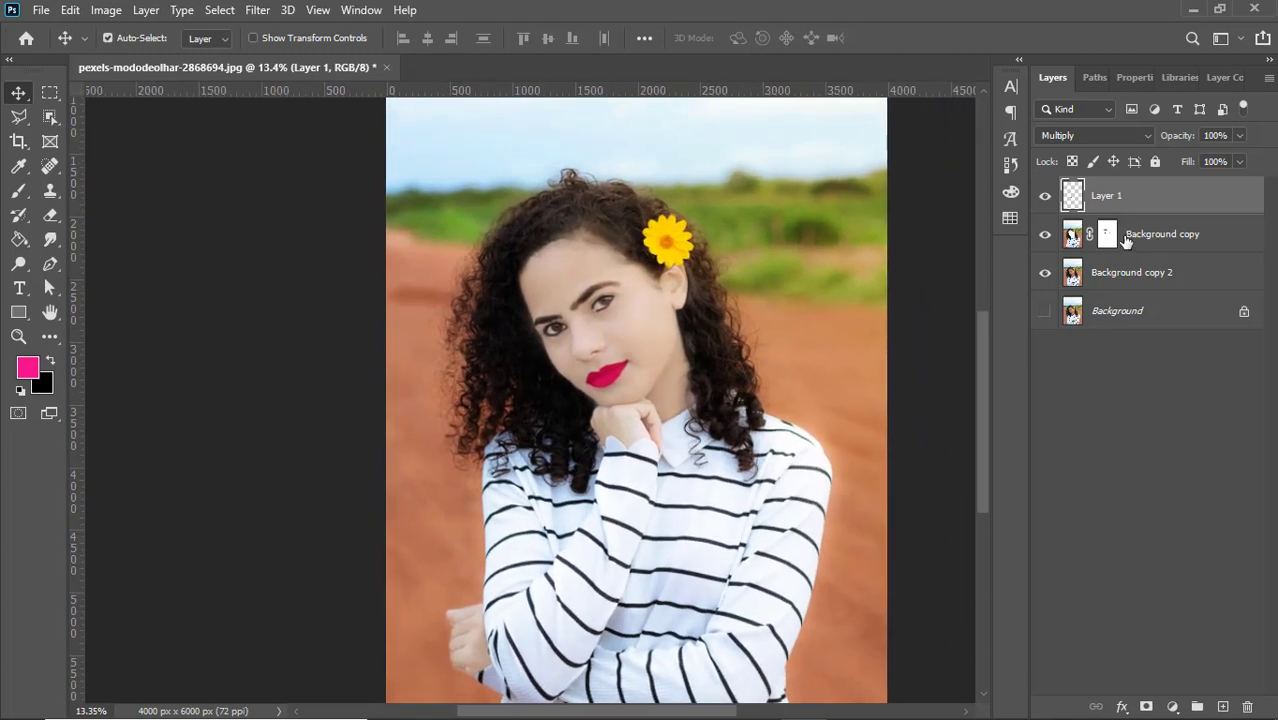
Merge the three layers above the Background into one, then duplicate the merged layer and hide the original
key(ctrl+alt+a)
right_click(1087, 205)
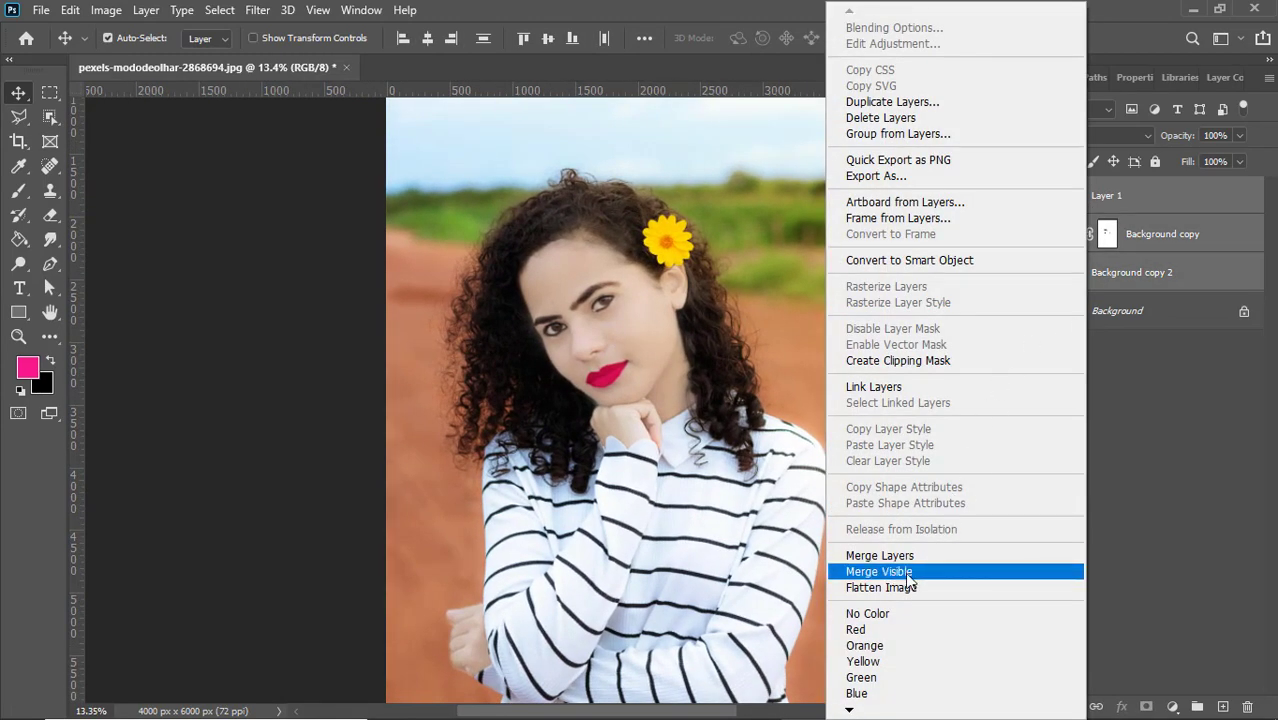
click(900, 558)
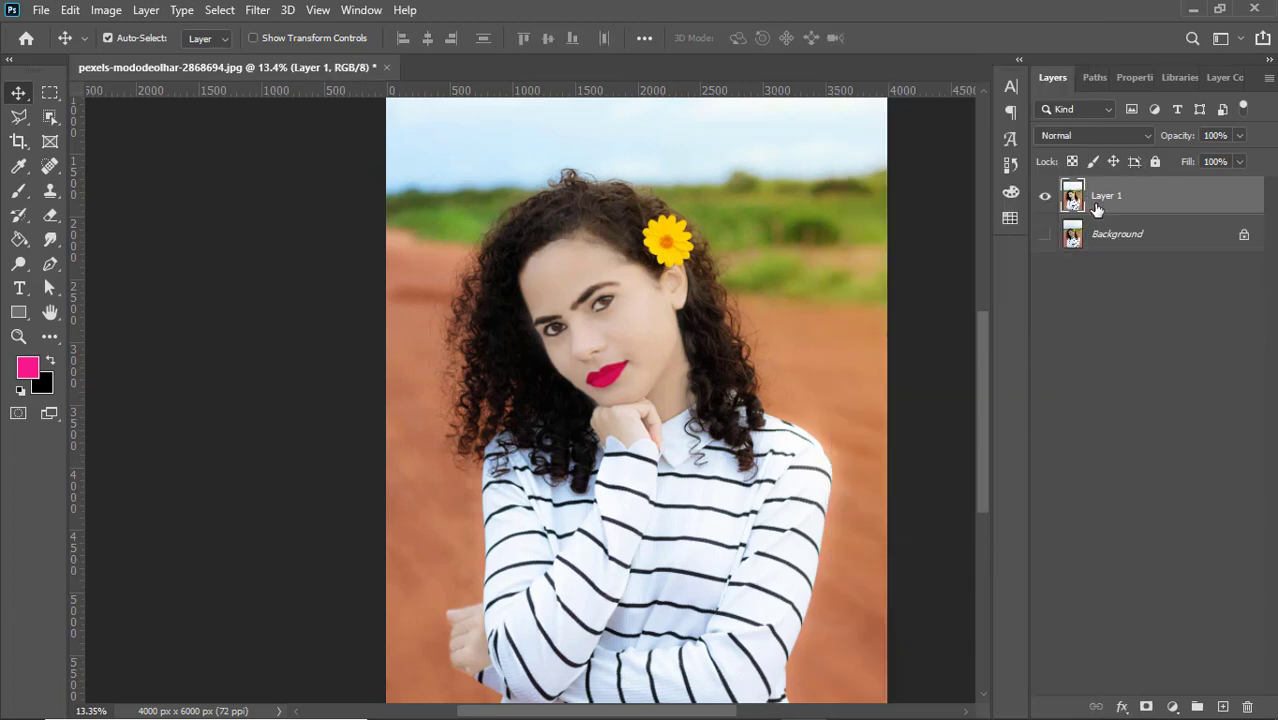
drag(1204, 201, 1222, 706)
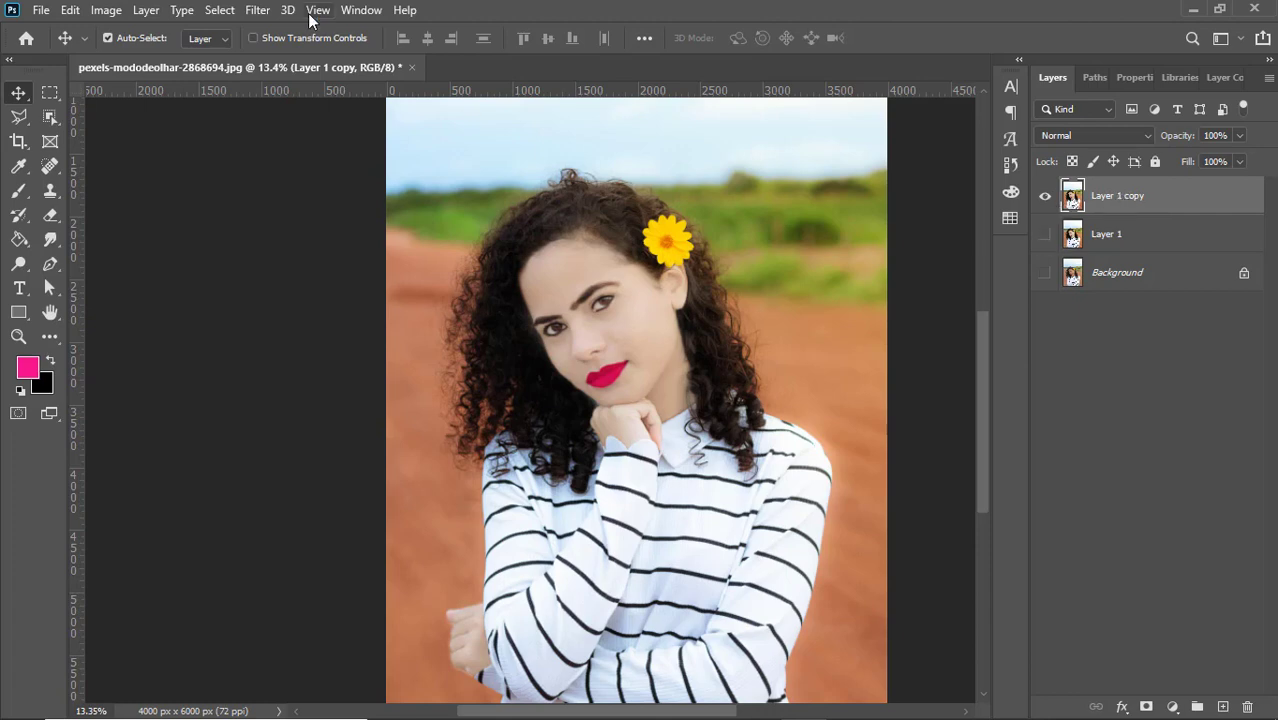
Open the Camera Raw Filter on the duplicate layer and set Temperature to +14 and Tint to +23
click(272, 10)
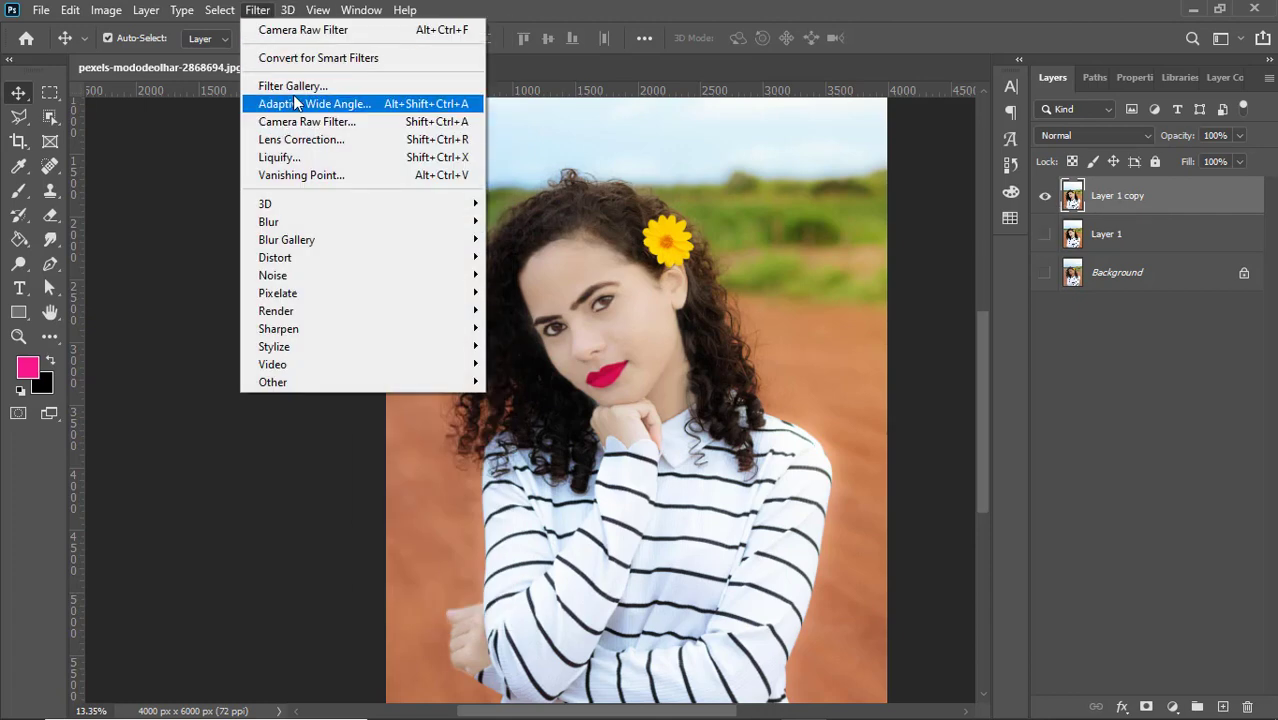
click(300, 122)
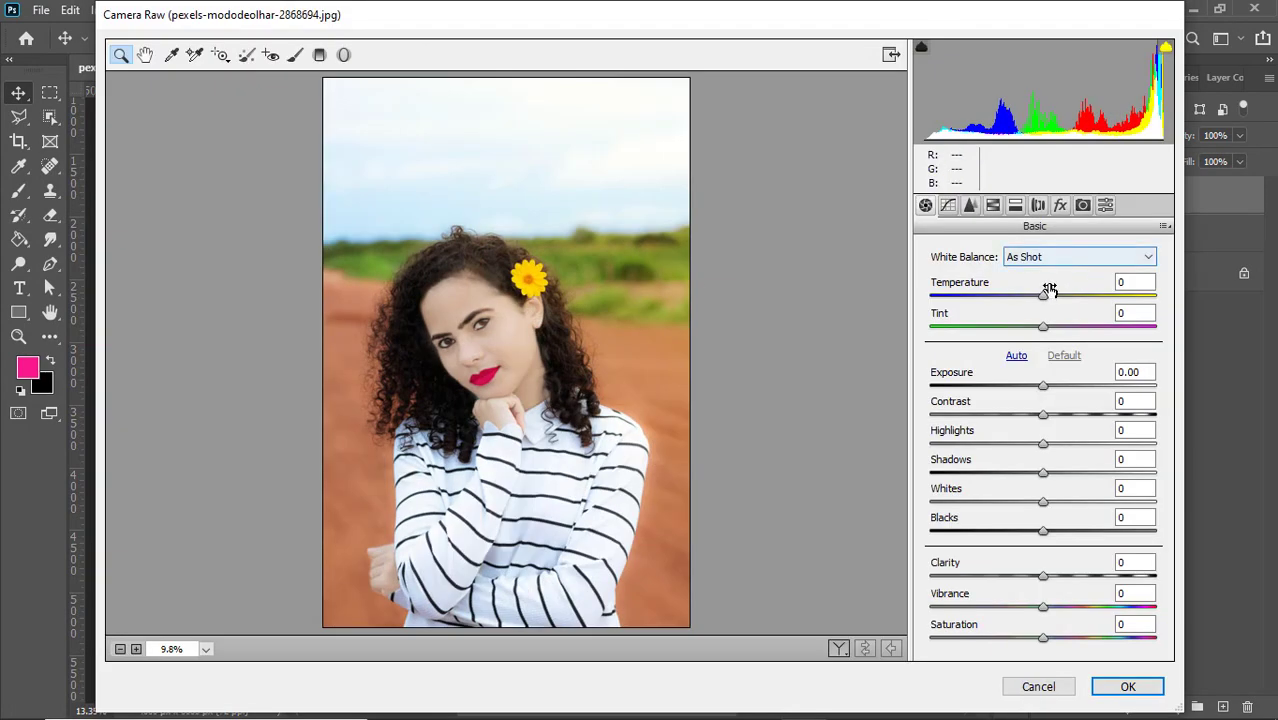
drag(1044, 296, 1067, 332)
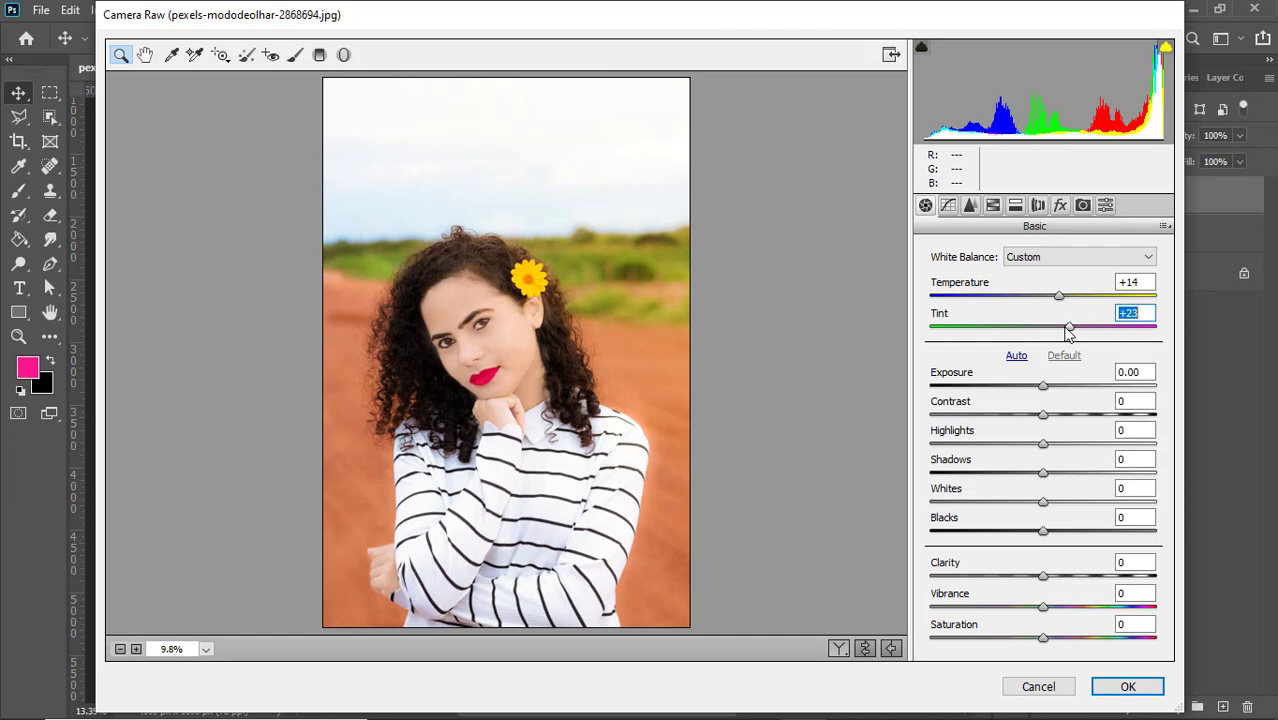
Set noise reduction to Luminance 50, Luminance Contrast 39 and Color 10, and apply the Camera Raw filter
click(971, 206)
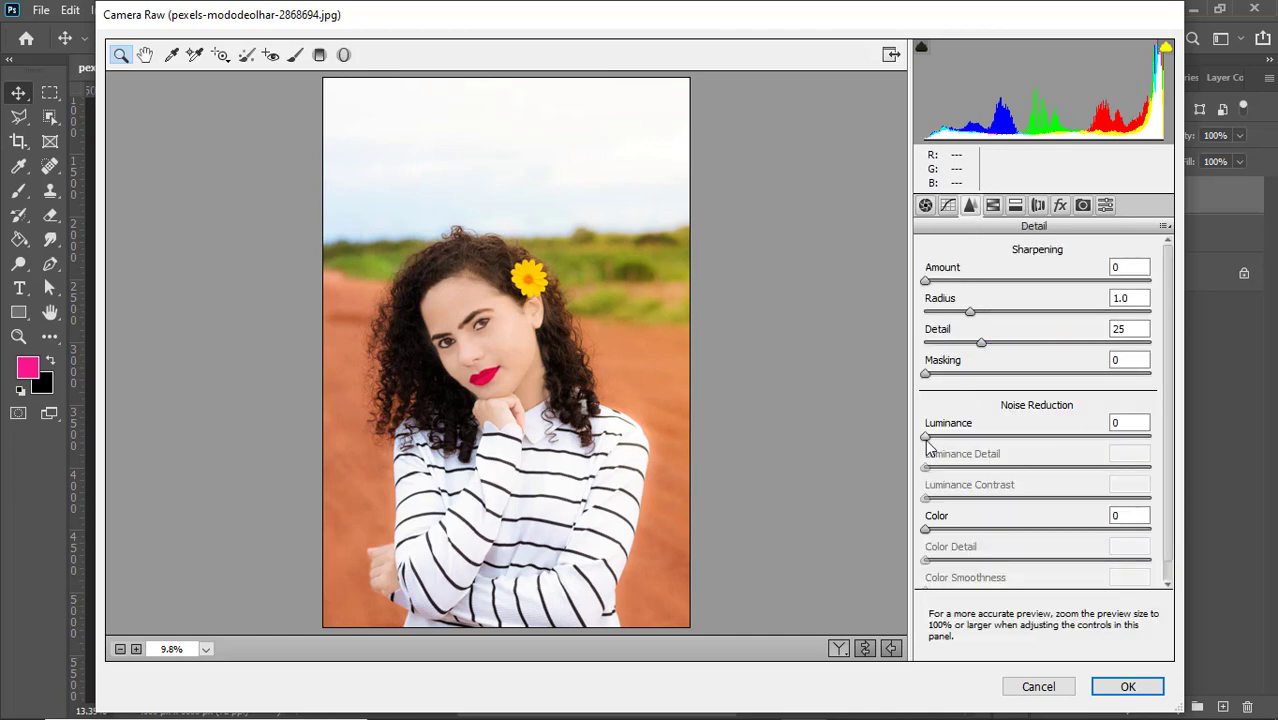
drag(928, 443, 1021, 457)
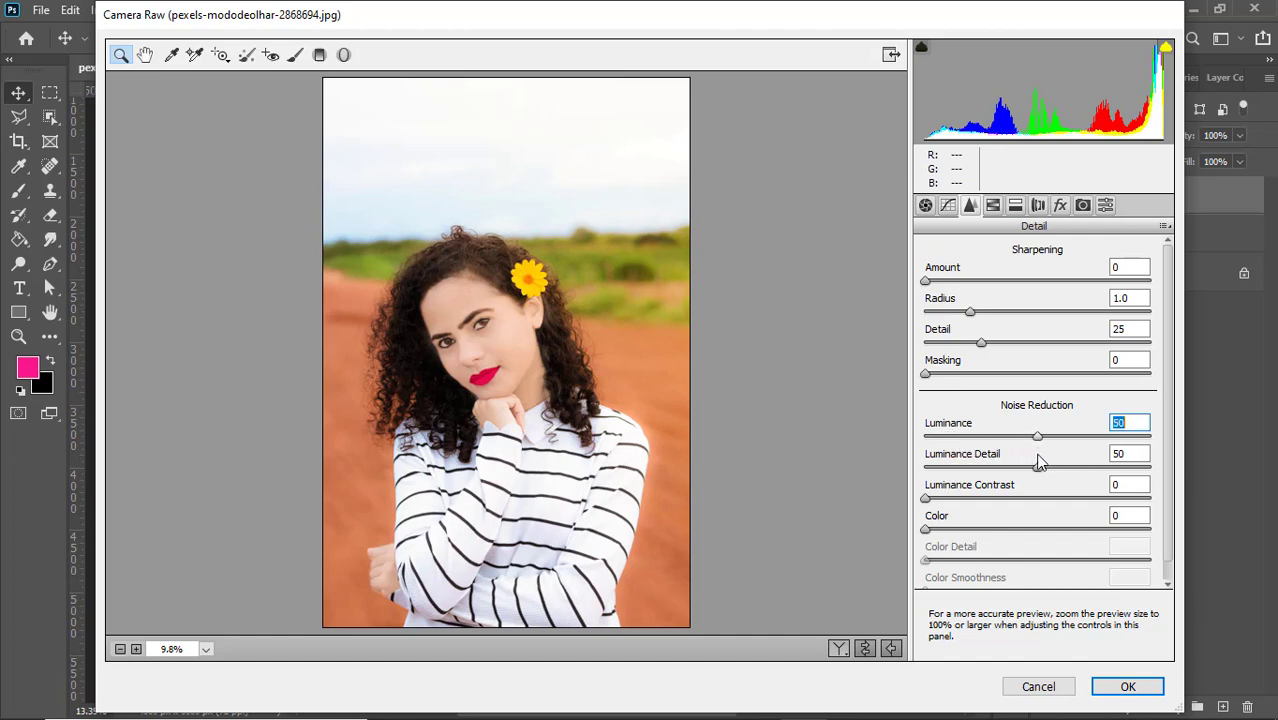
drag(928, 501, 996, 505)
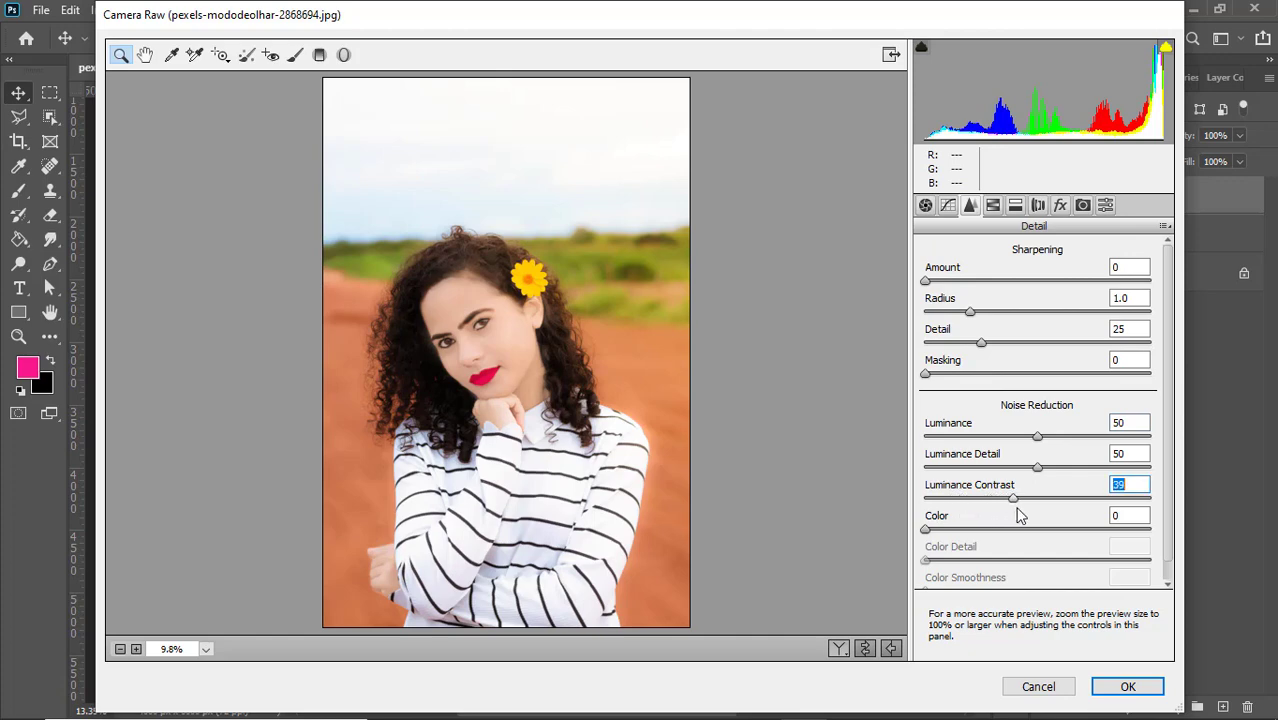
drag(925, 532, 946, 531)
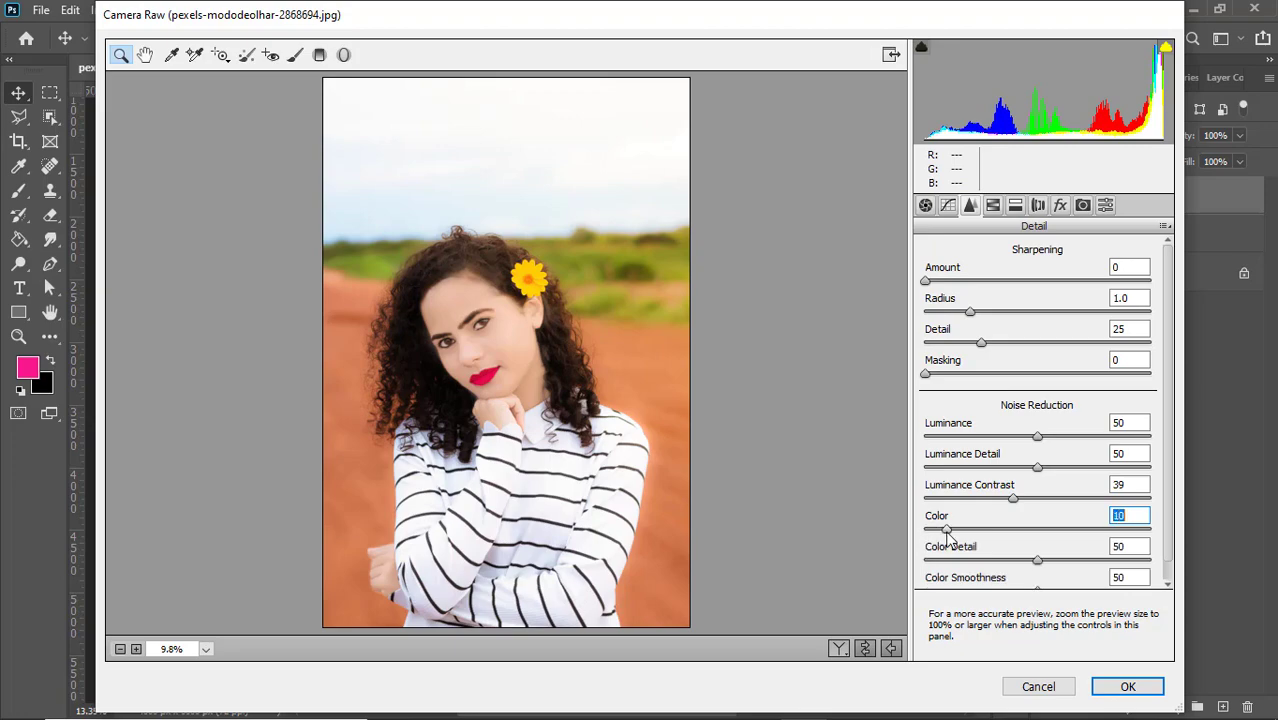
click(1128, 686)
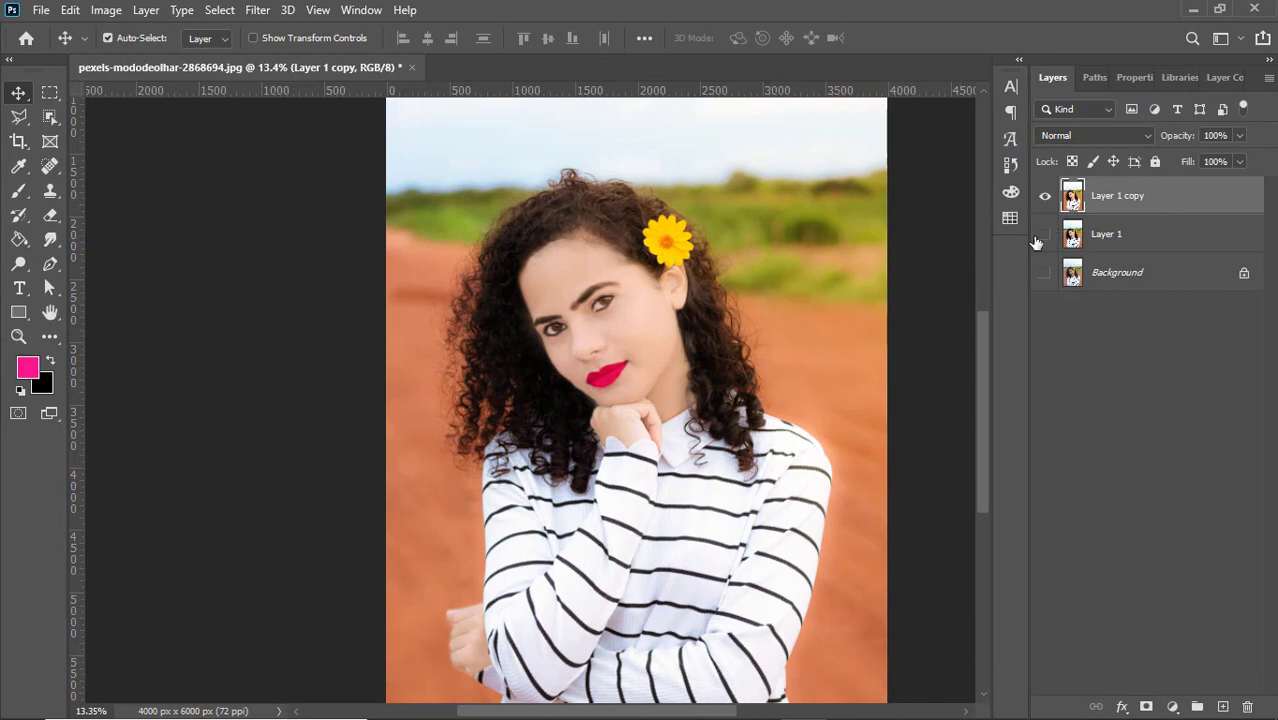
Compare the filtered copy with the unfiltered Layer 1 by toggling the layers' visibility
click(1045, 196)
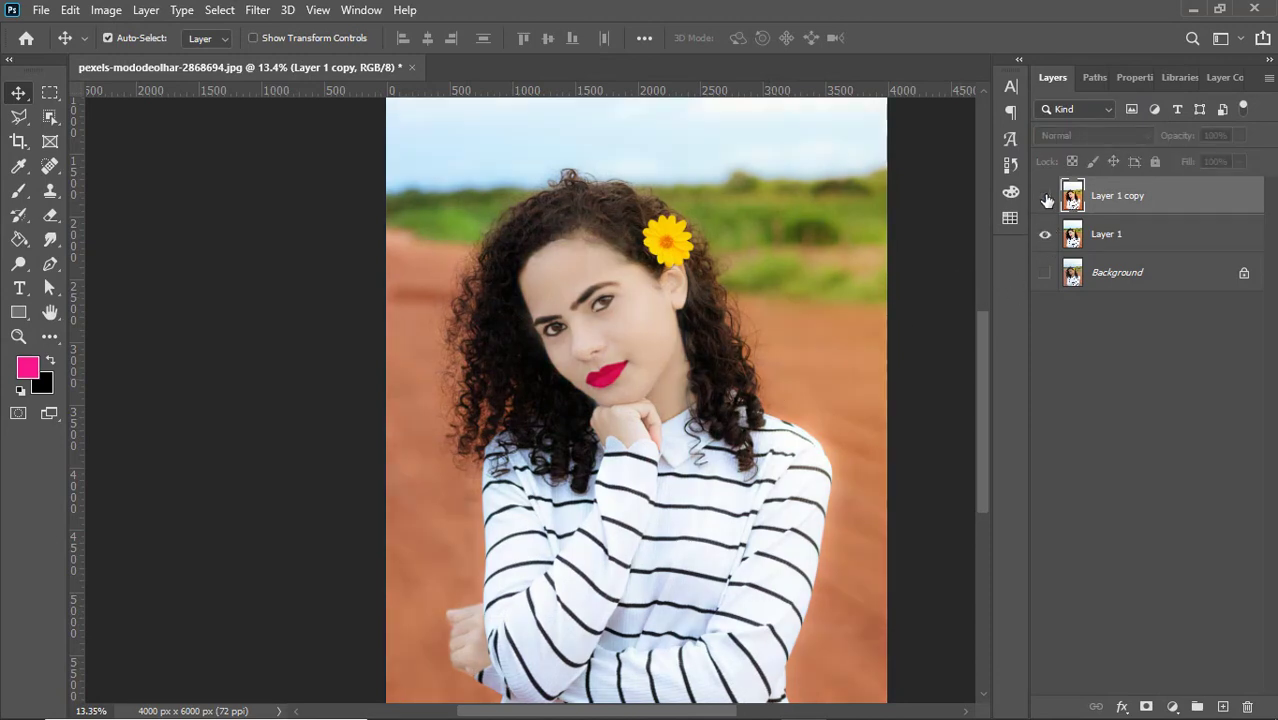
click(1045, 196)
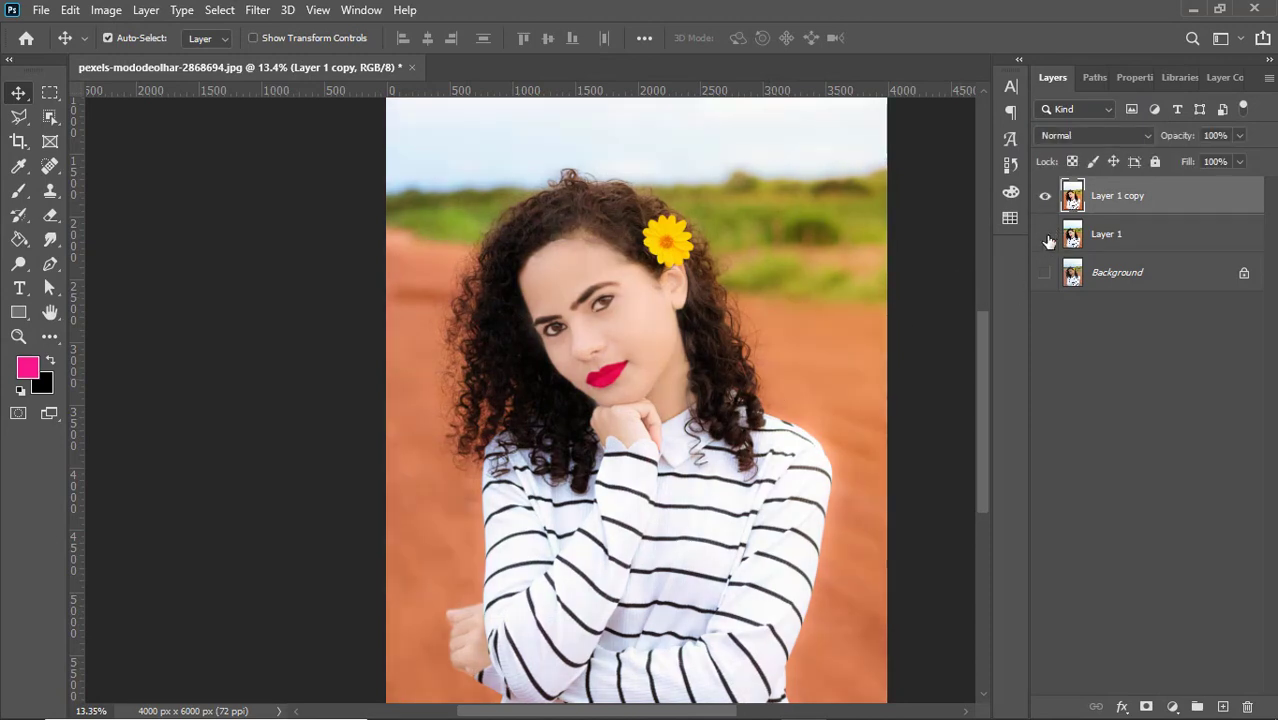
drag(816, 321, 802, 320)
Apply a Brightness/Contrast adjustment to the filtered copy with Brightness -6 and Contrast 24
click(106, 10)
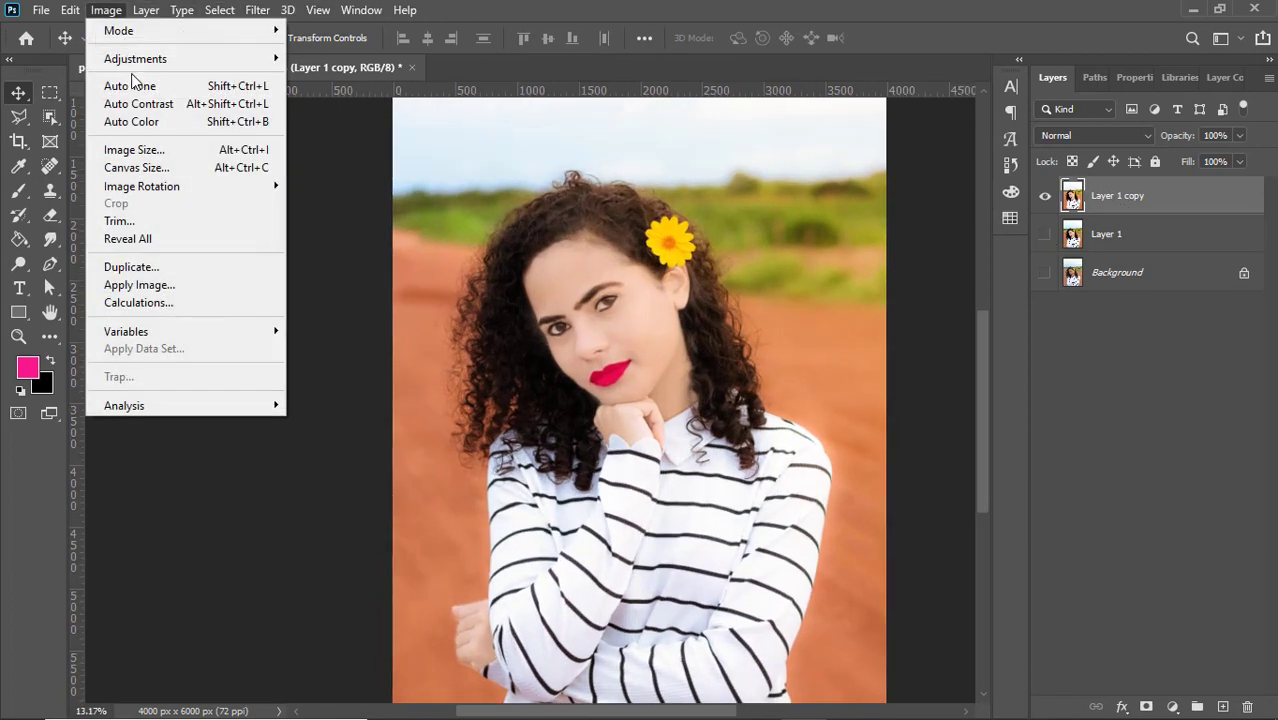
mouse_move(177, 60)
click(365, 65)
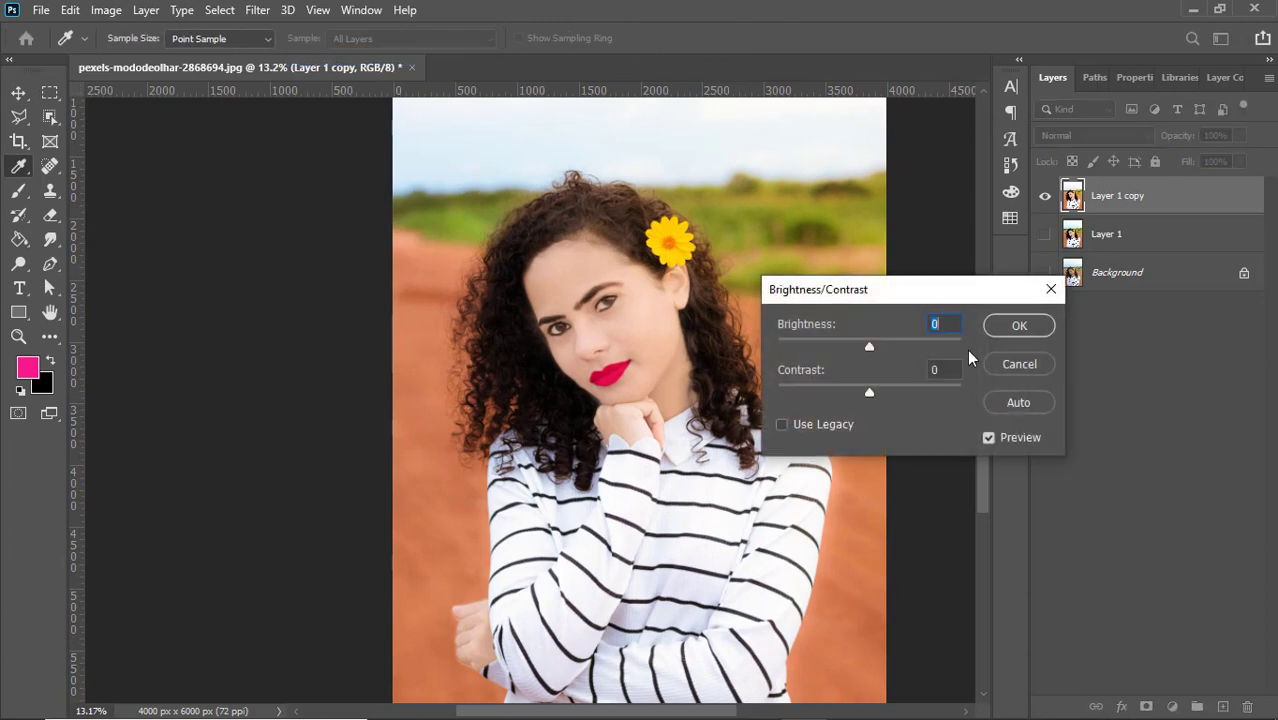
mouse_move(861, 341)
mouse_down()
mouse_move(848, 343)
mouse_move(865, 341)
mouse_up()
drag(869, 392, 871, 393)
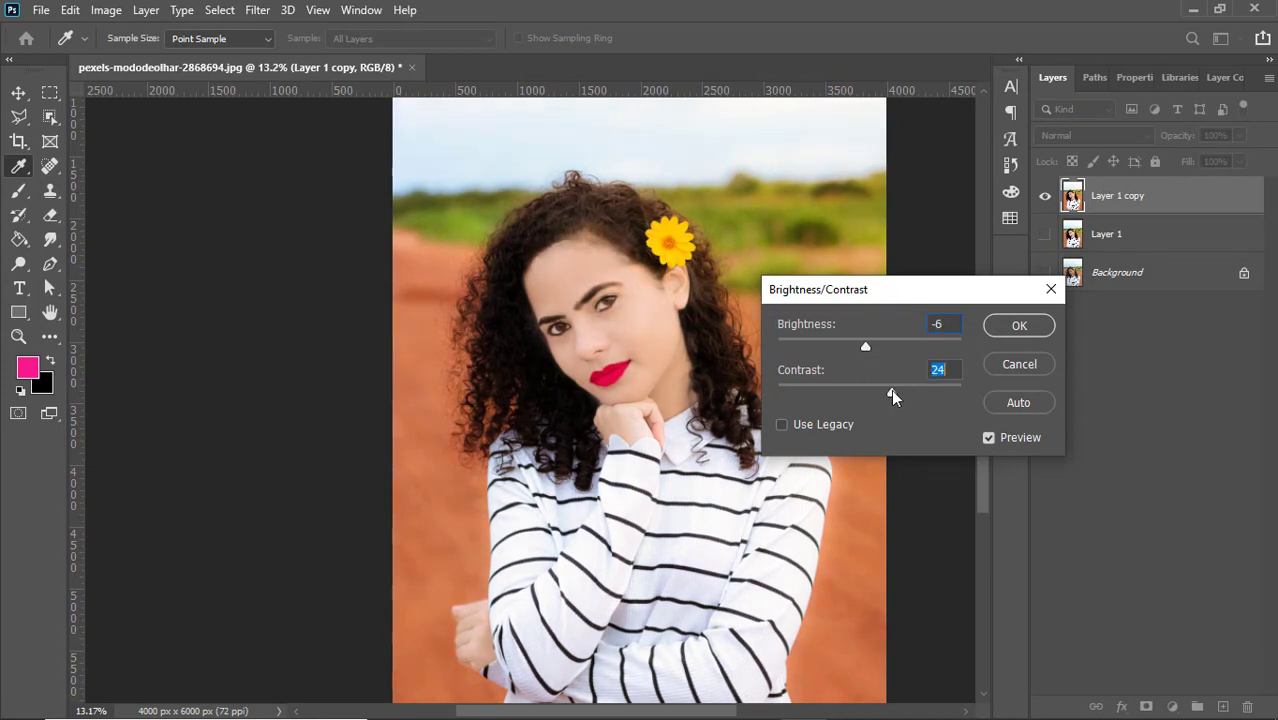
click(1003, 326)
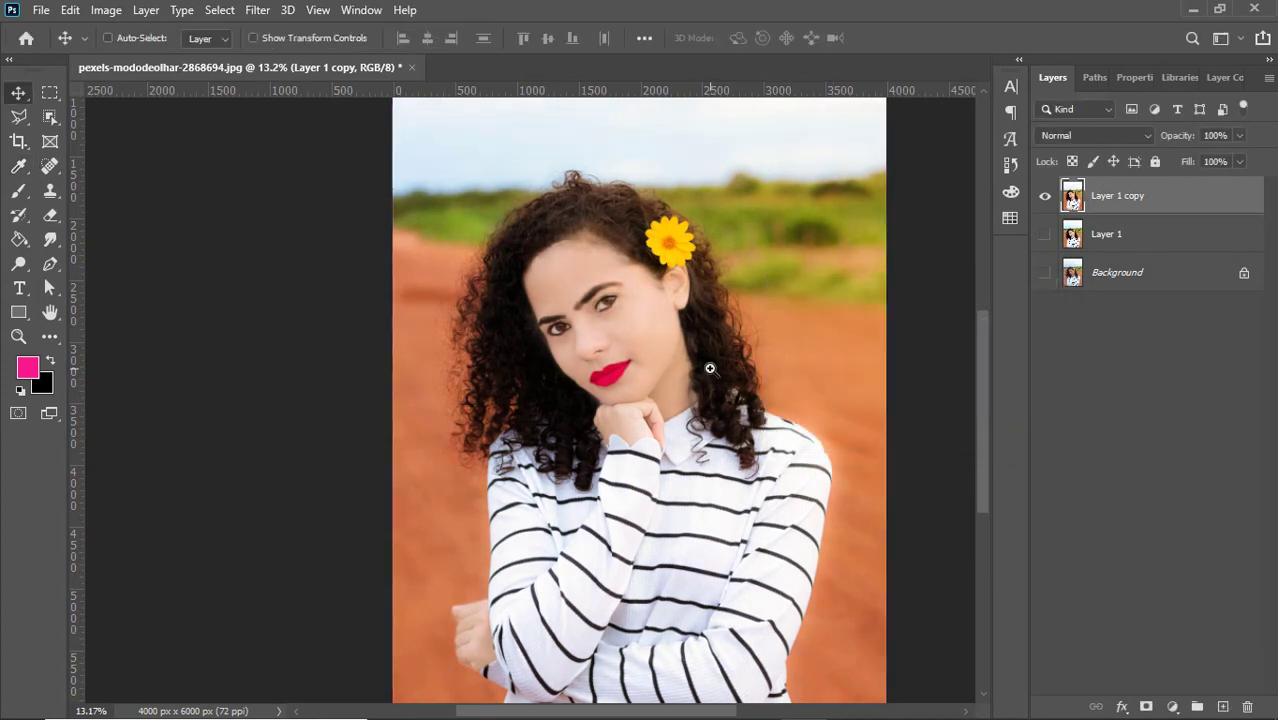
scroll(707, 368, down, 2)
scroll(707, 368, up, 3)
scroll(707, 370, up, 1)
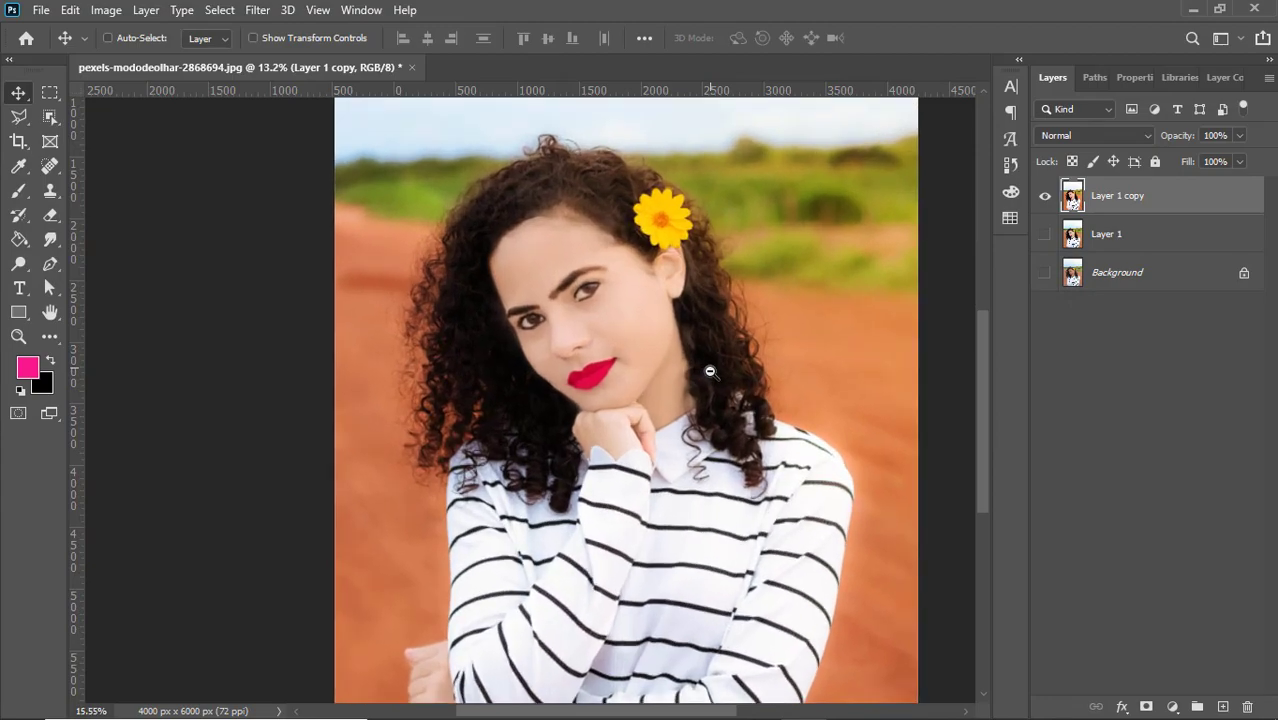